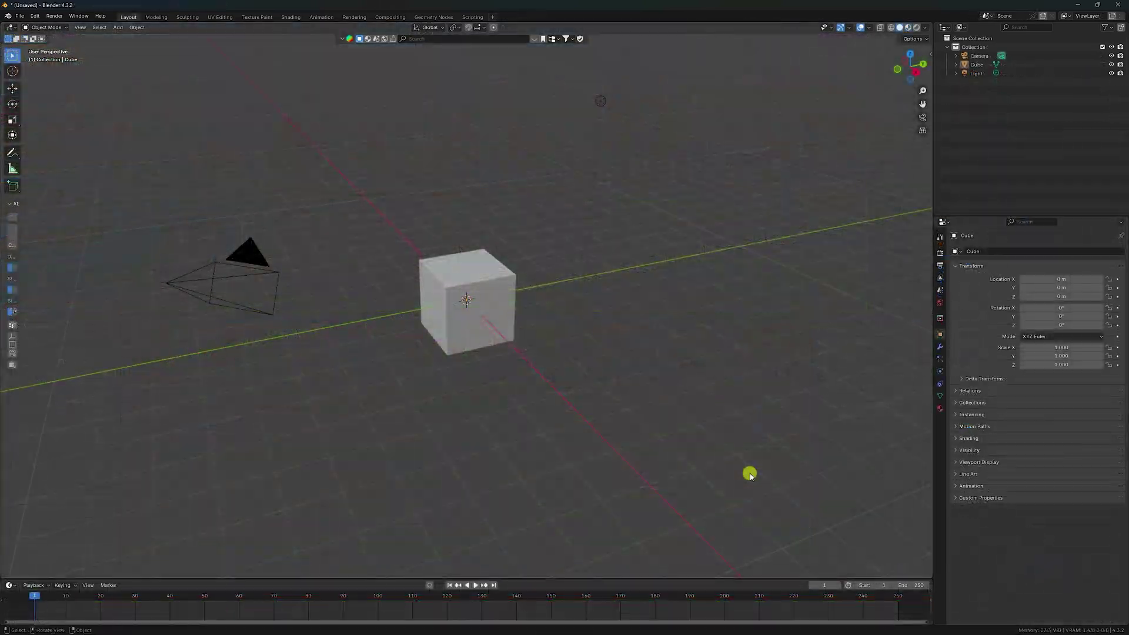
Box-select and delete the default camera, cube and light, leaving an empty scene
drag(739, 475, 107, 221)
key(Delete)
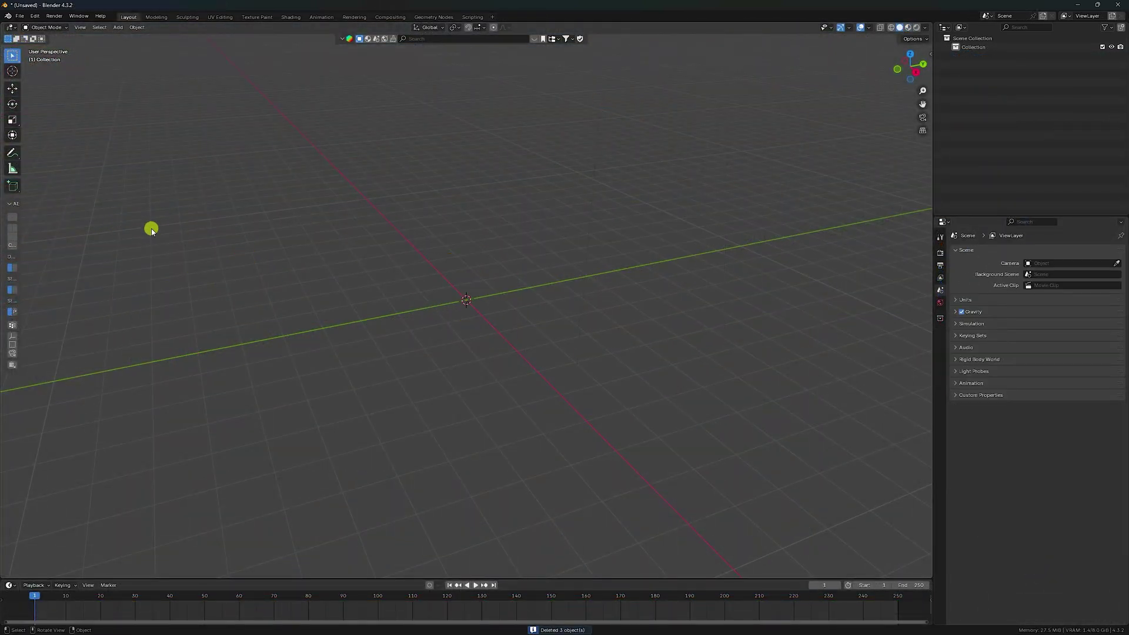
Add a VFX Motion Tracking workspace, join the top areas and give the clip editor more height
click(497, 20)
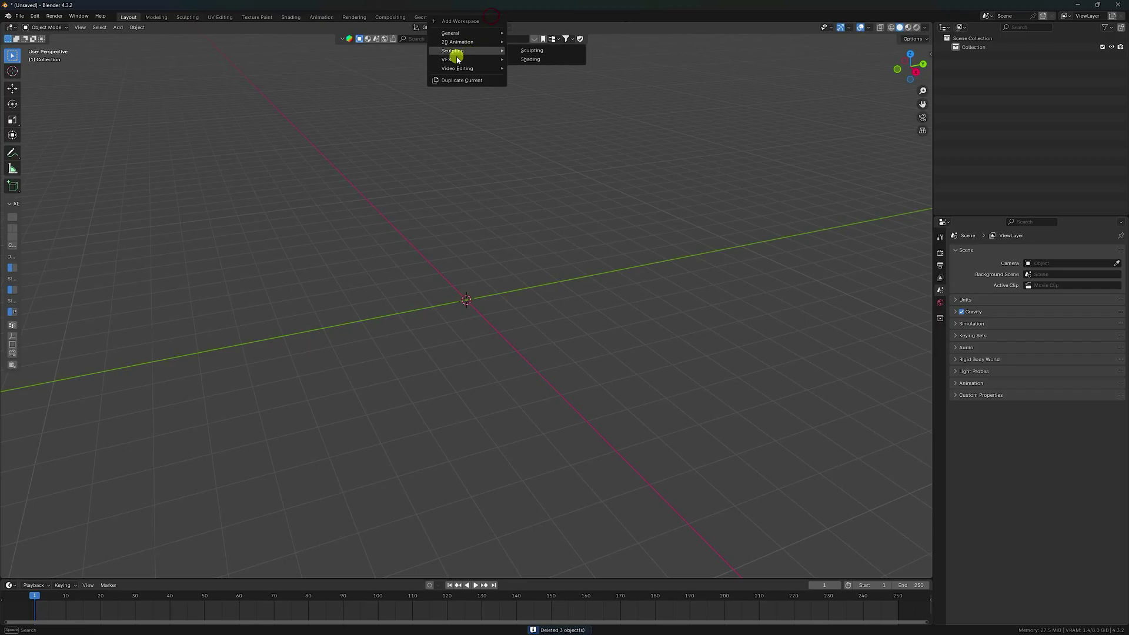
mouse_move(462, 58)
click(541, 78)
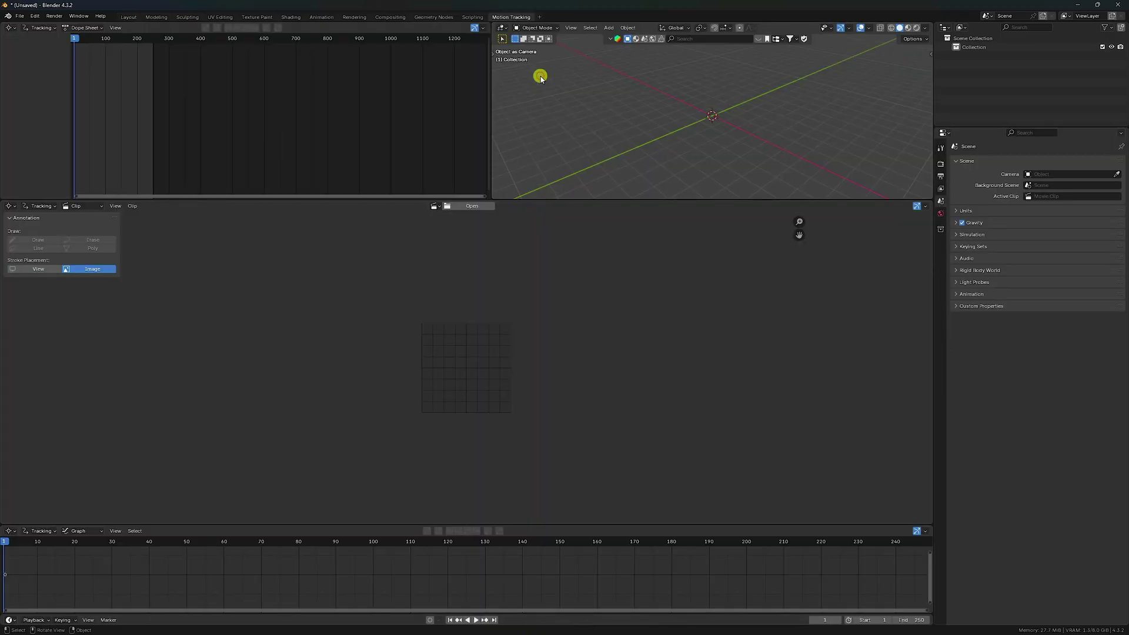
right_click(491, 115)
right_click(492, 137)
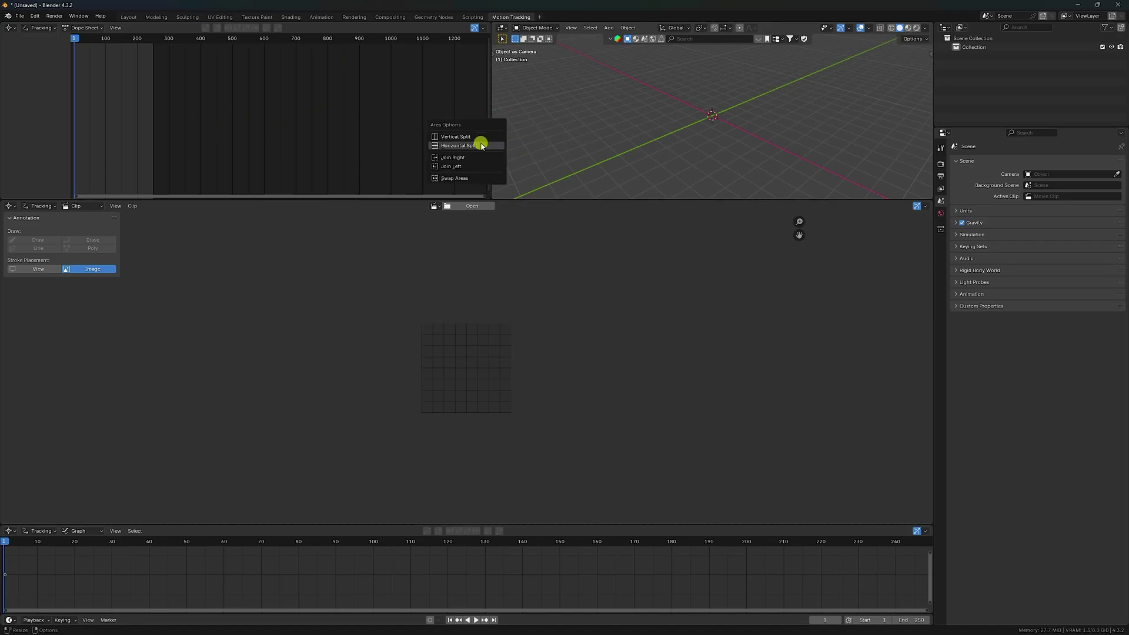
click(462, 166)
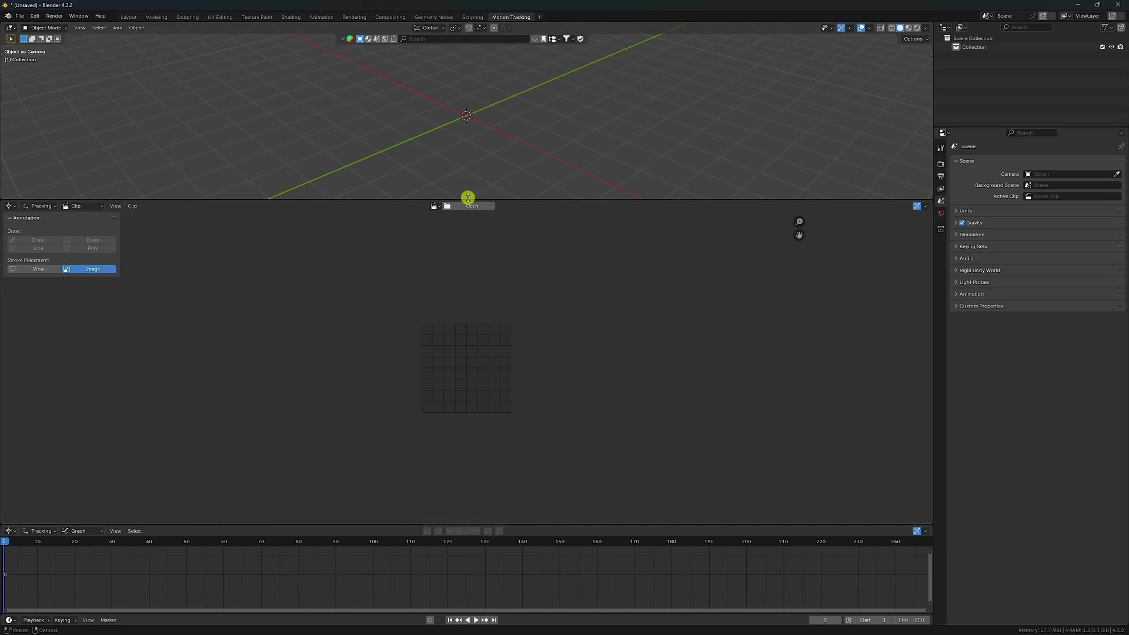
drag(466, 199, 452, 100)
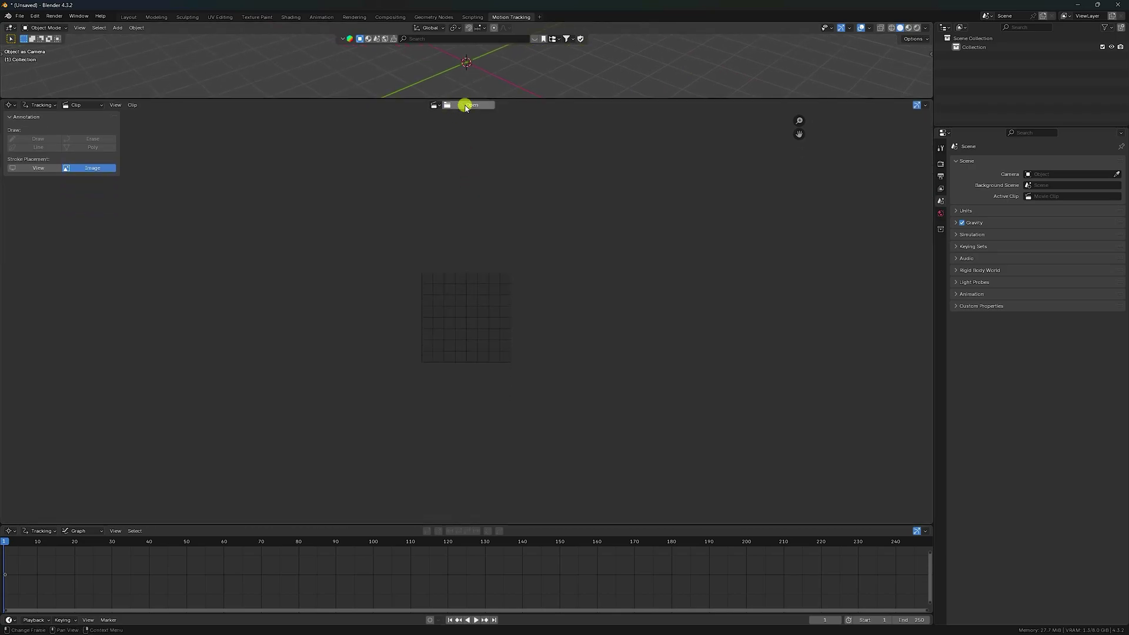
Load 14259160-uhd_2560_1440_30fps.mp4 from the Desktop car project folder as the tracking clip
click(474, 106)
click(393, 197)
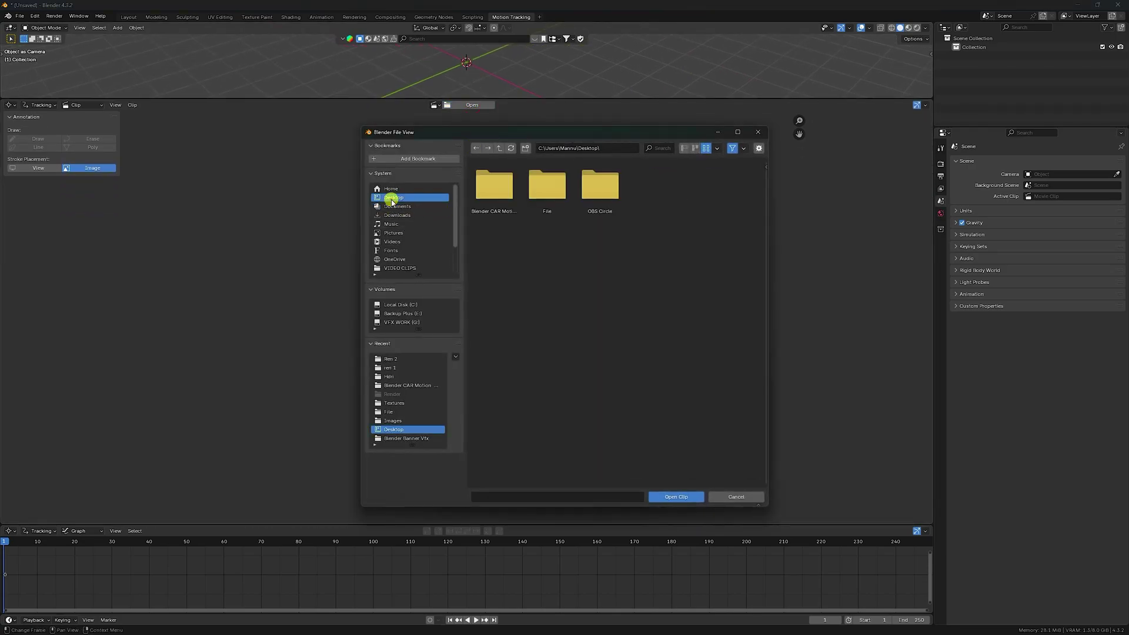
double_click(503, 191)
click(661, 197)
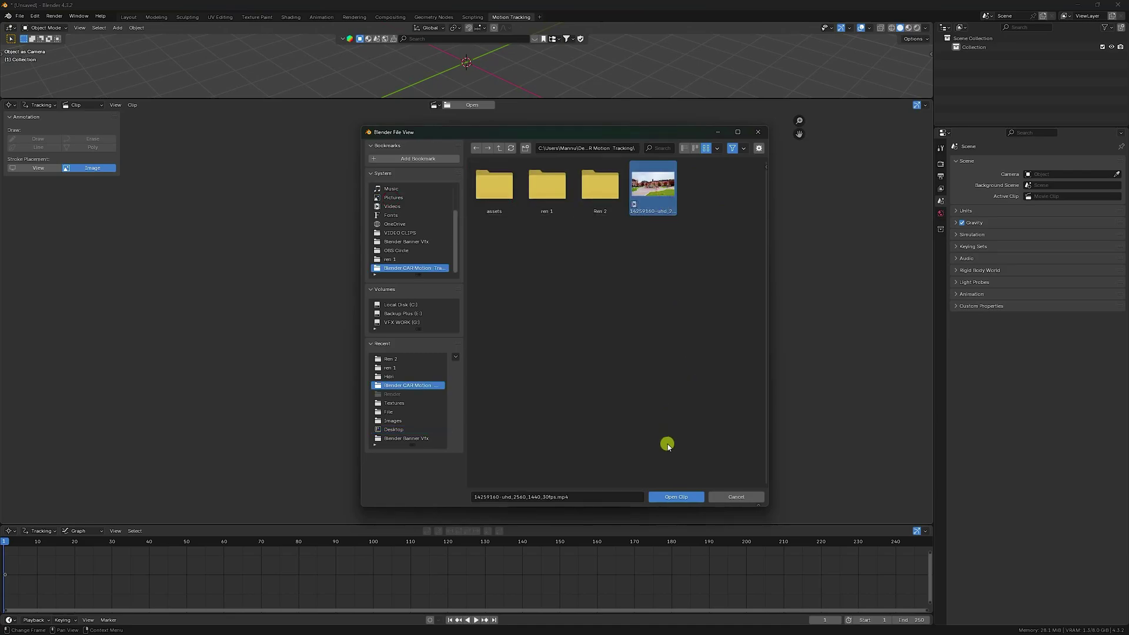
click(665, 495)
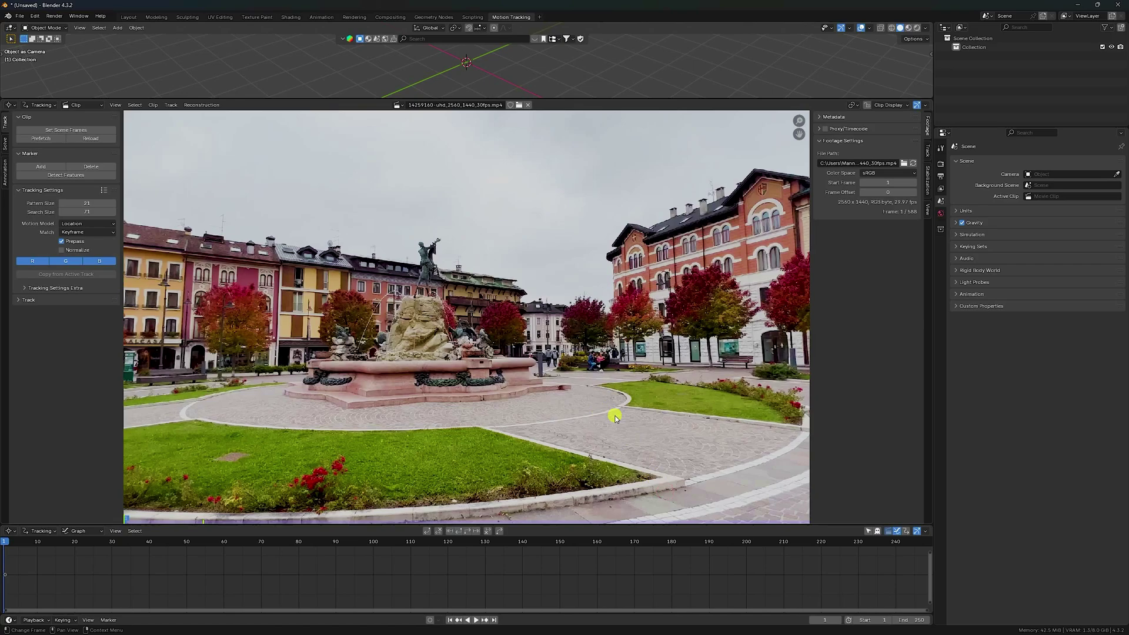
Set the render engine to Cycles with 256 max render samples
click(941, 166)
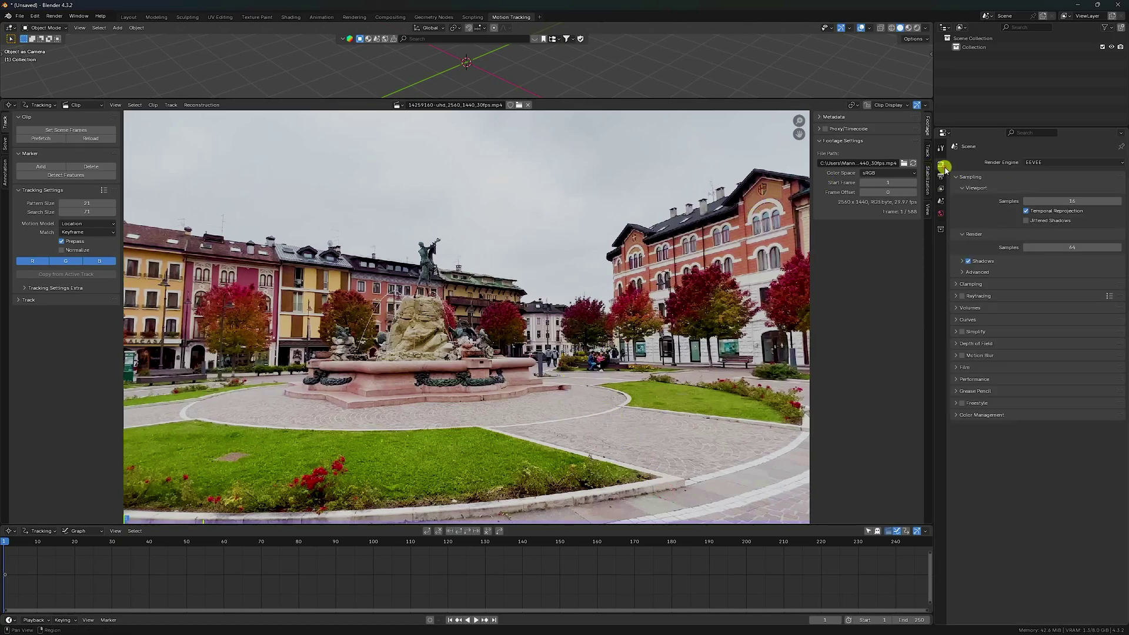
click(1026, 163)
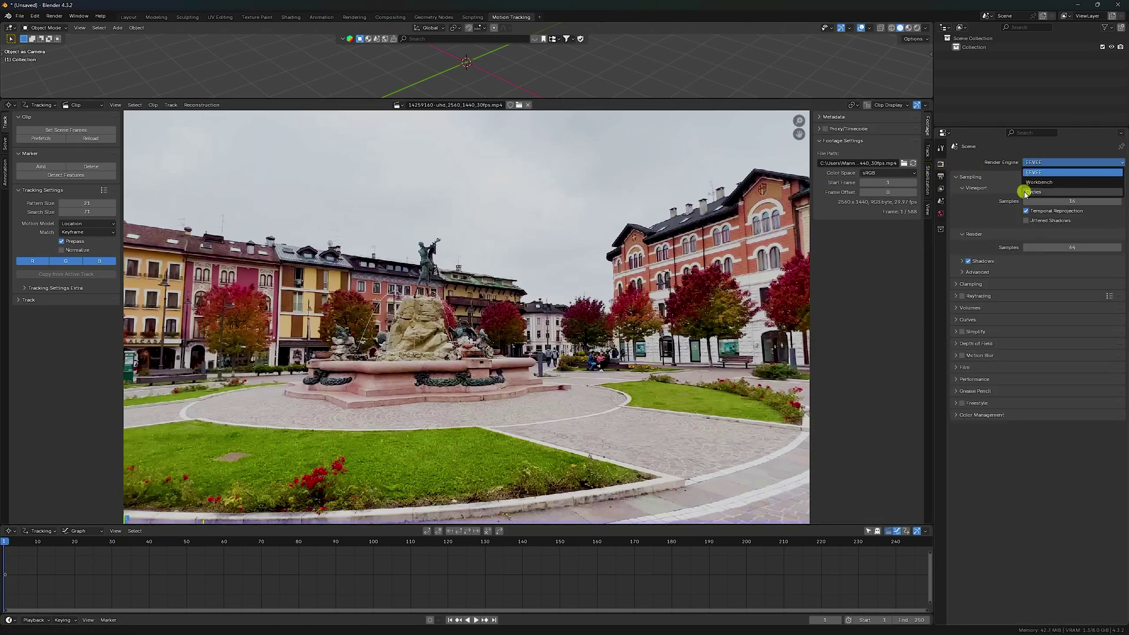
click(1026, 193)
click(1066, 303)
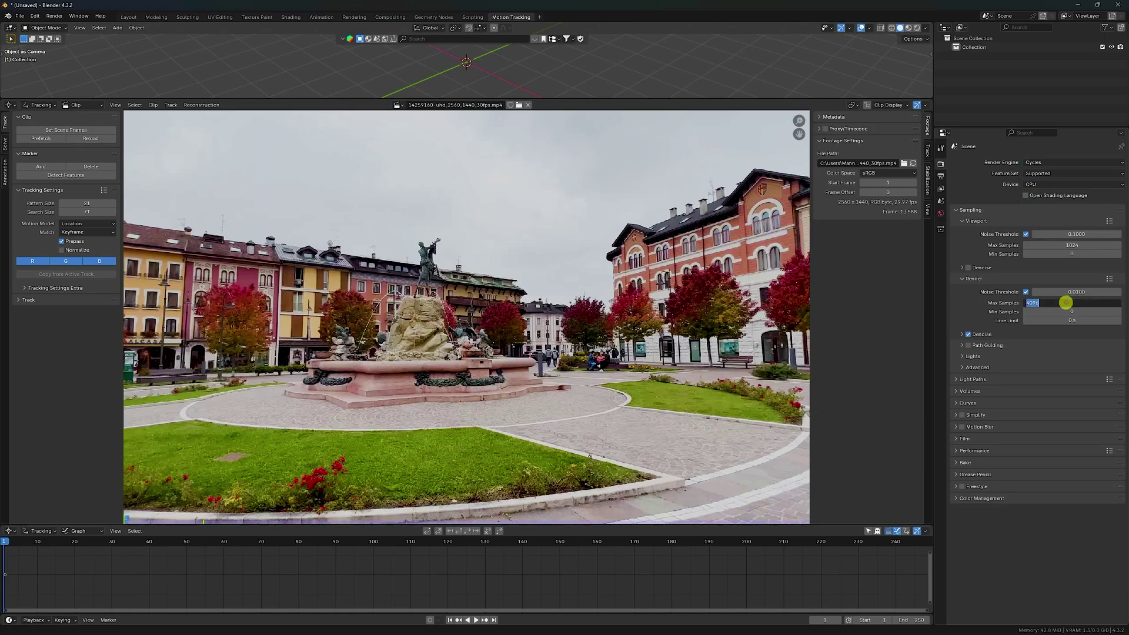
text(256)
key(Return)
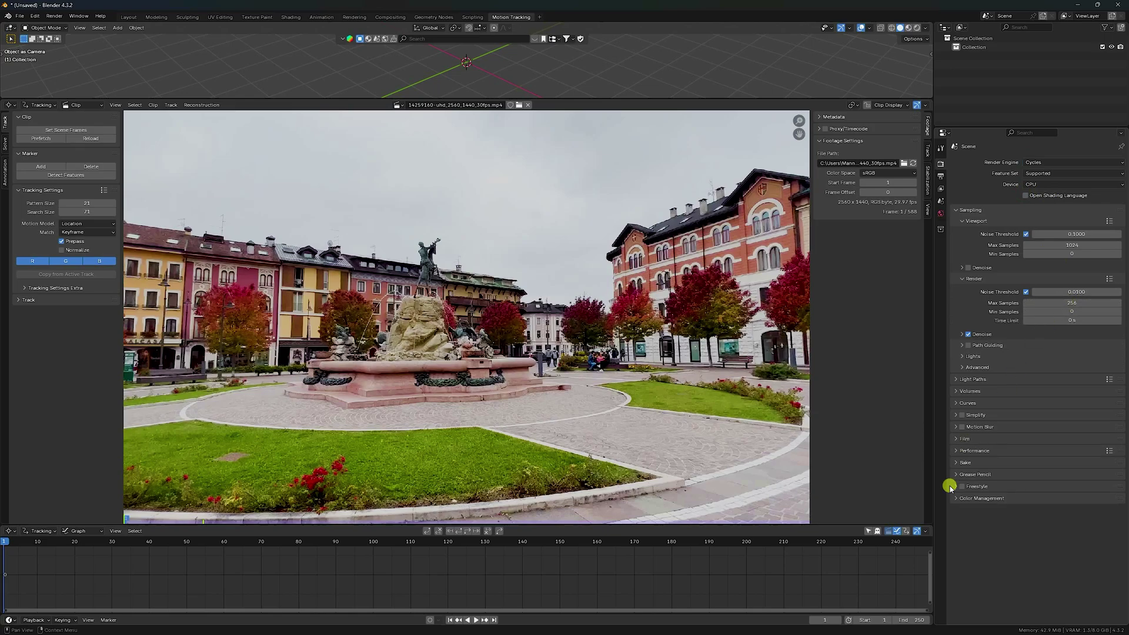
Expand Film and Color Management and switch the View Transform from AgX to Standard
click(958, 440)
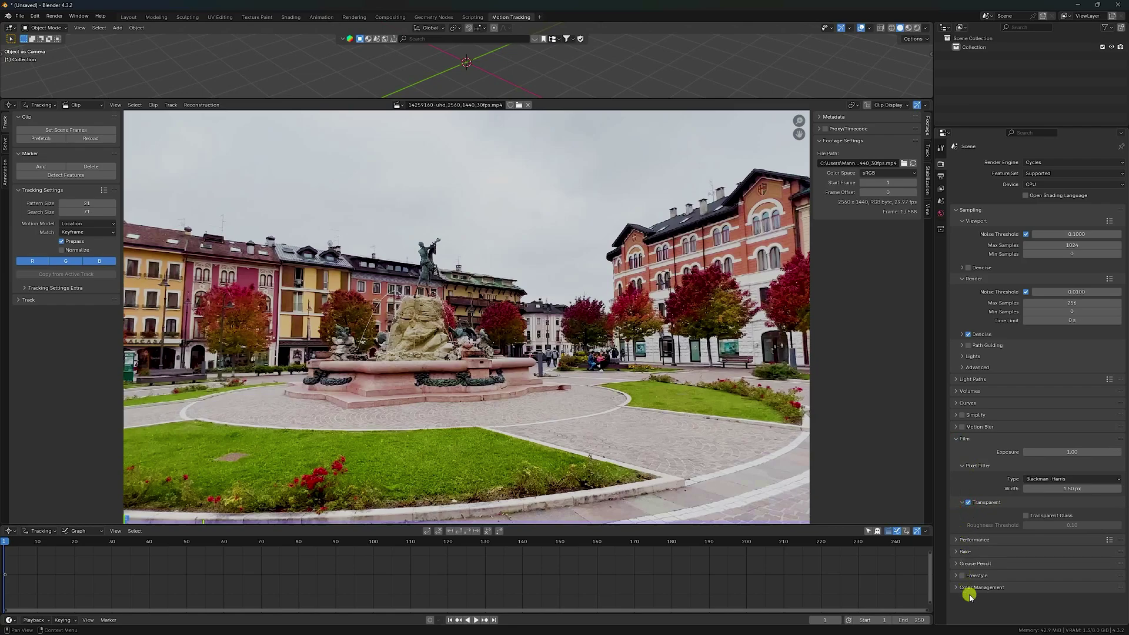
click(999, 588)
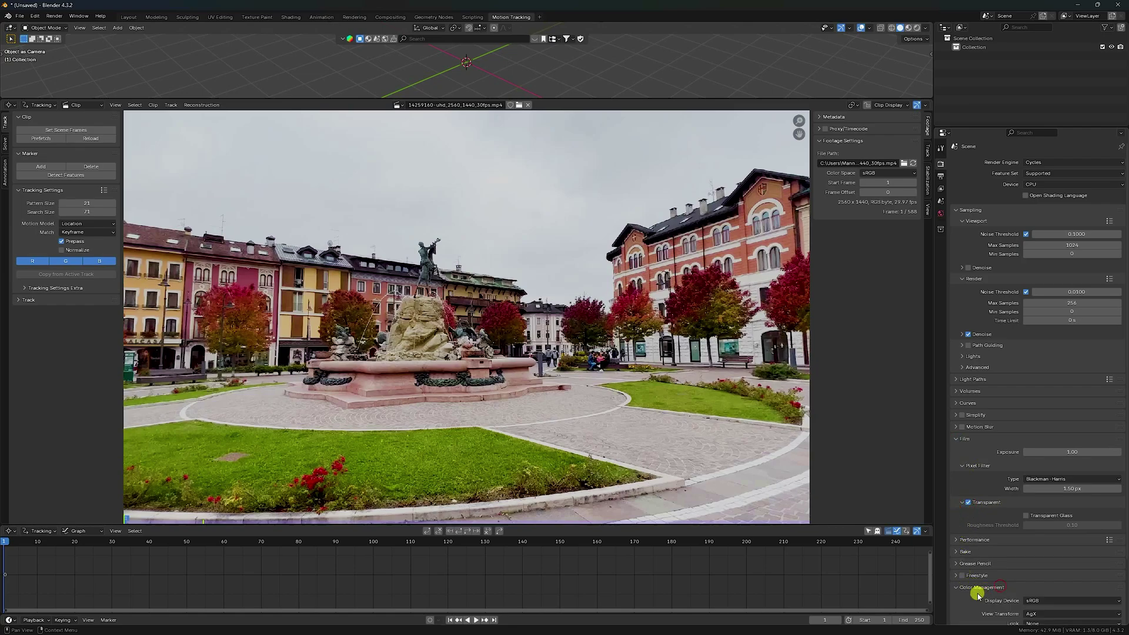
scroll(978, 594, down, 3)
click(1030, 541)
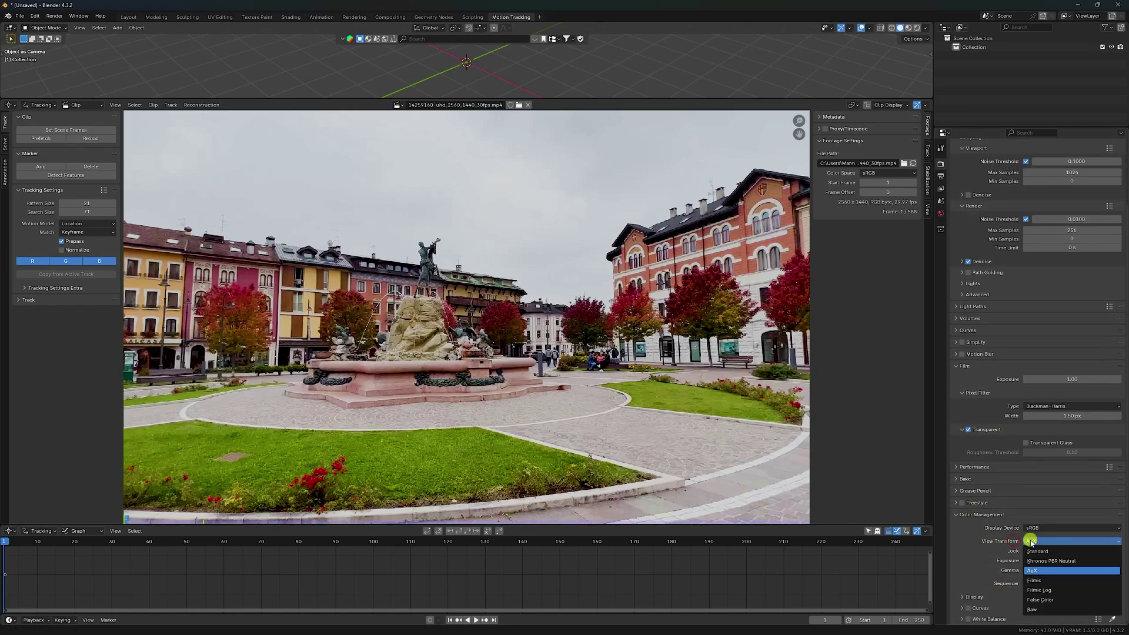
click(1041, 550)
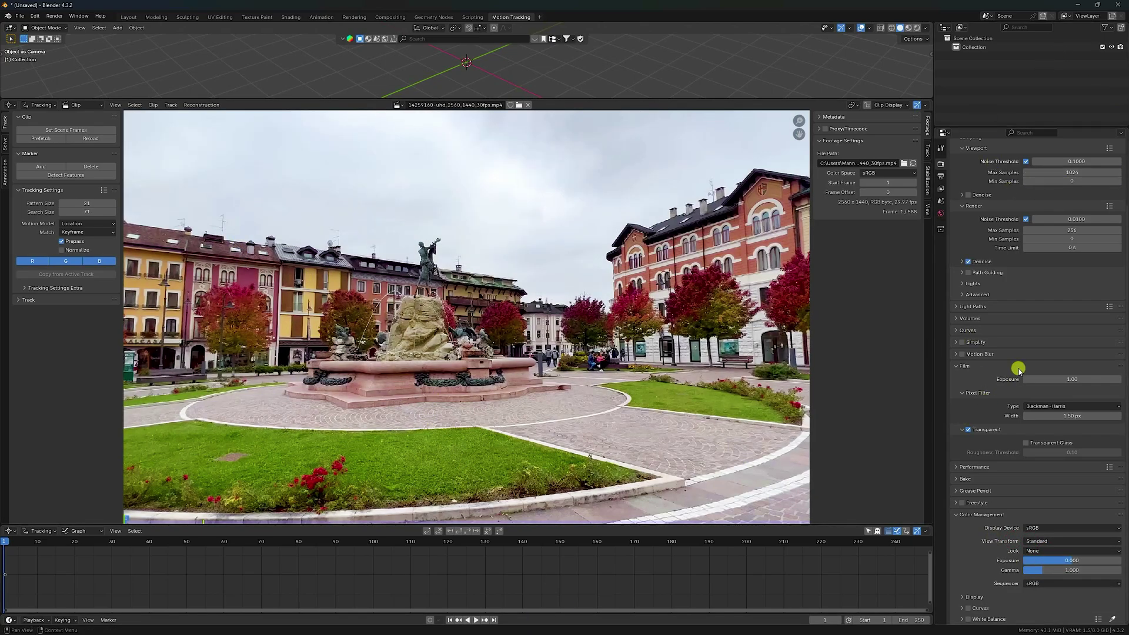
key(Home)
middle_drag(532, 581, 493, 585)
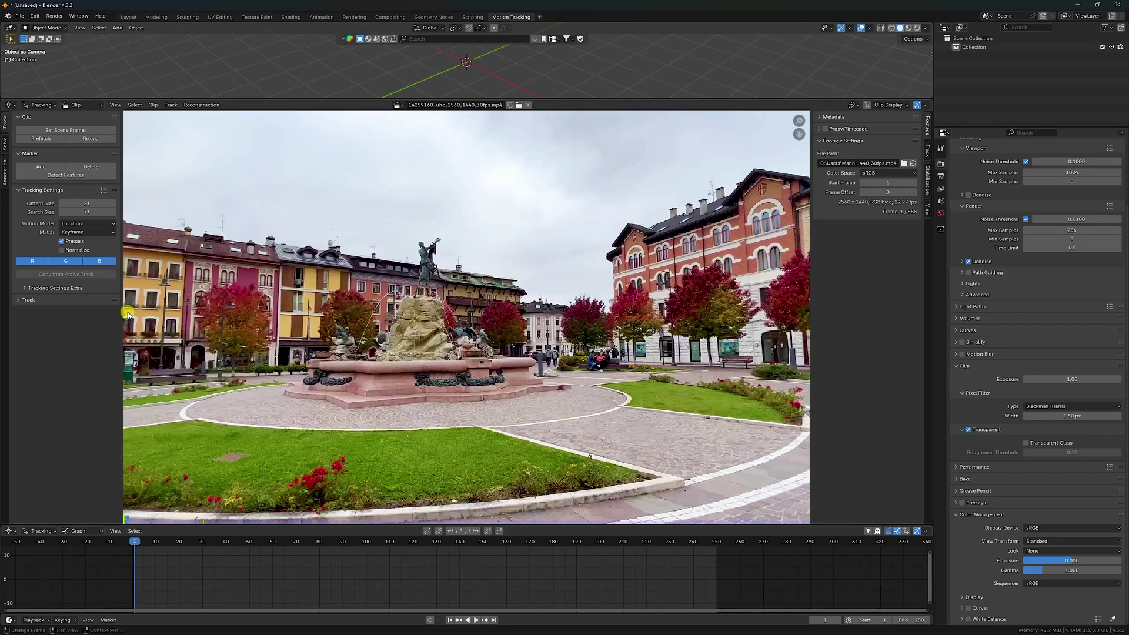
Match the scene range to the clip's 588 frames, prefetch the footage, play it through, and return to frame 1
click(45, 130)
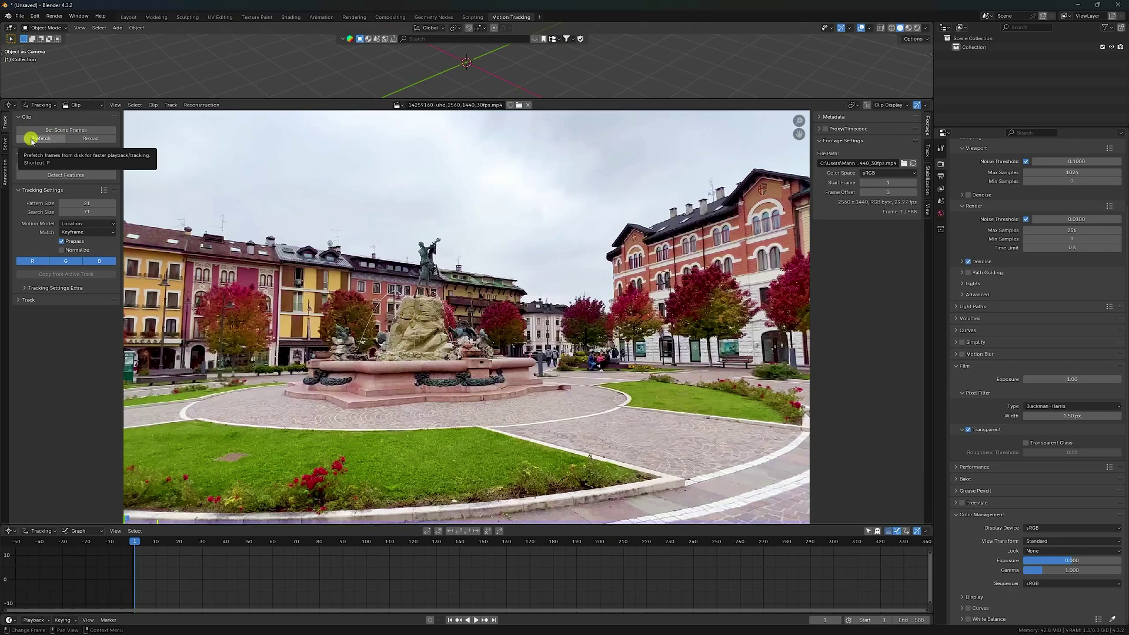
click(31, 138)
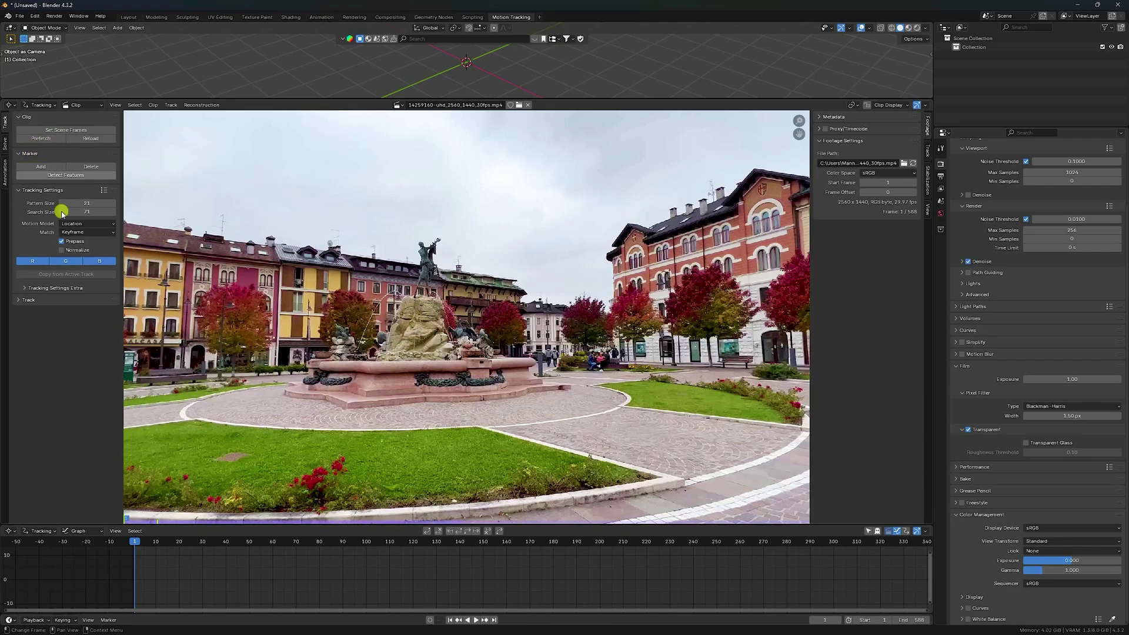
ctrl+middle_drag(338, 559, 424, 594)
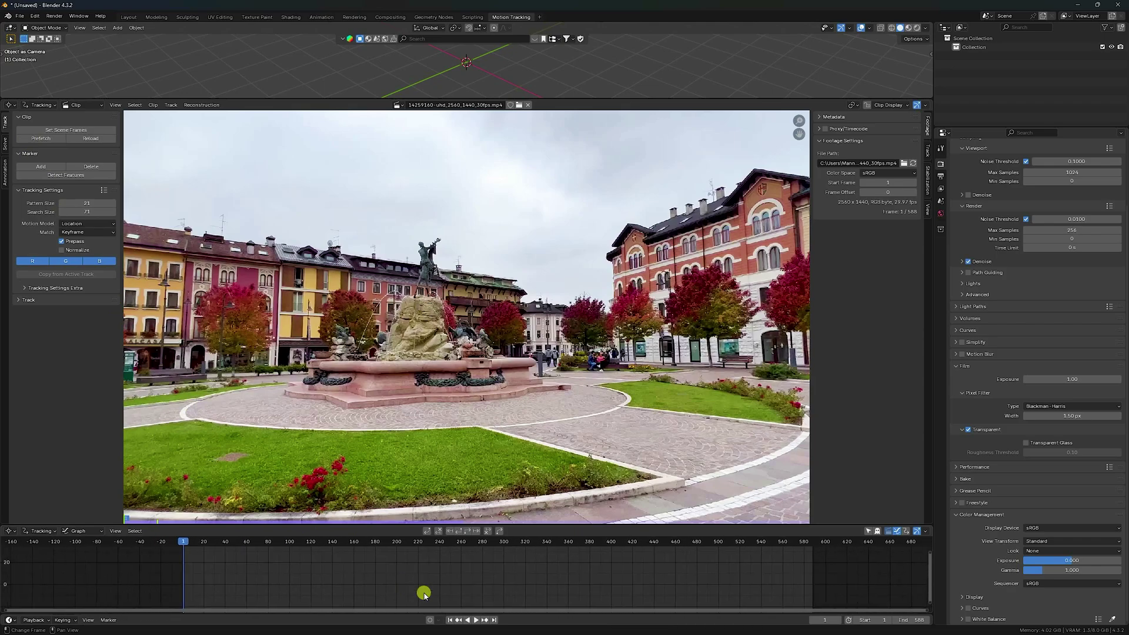
click(473, 621)
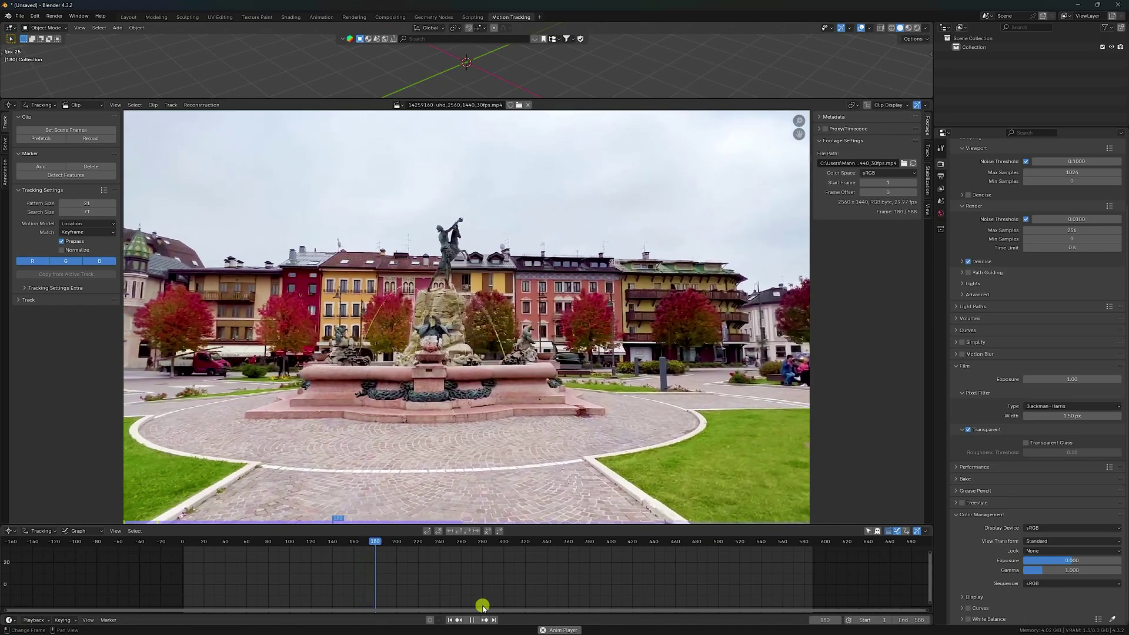
click(472, 620)
click(450, 619)
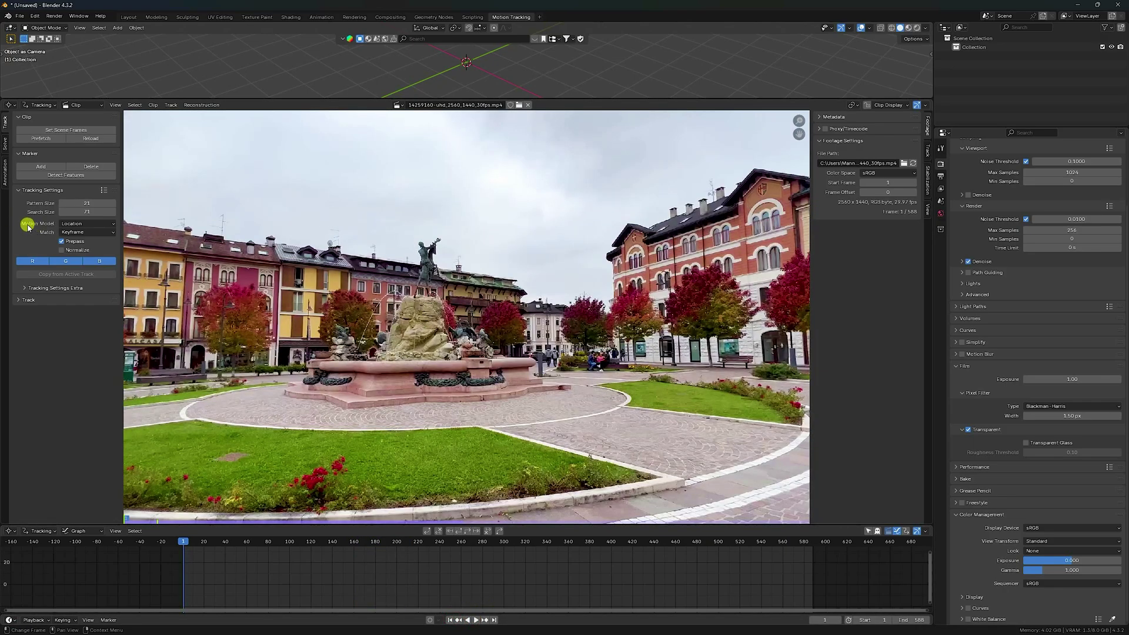
Use the Location, Rotation & Scale motion model and set the correlation minimum to 0.9
click(75, 224)
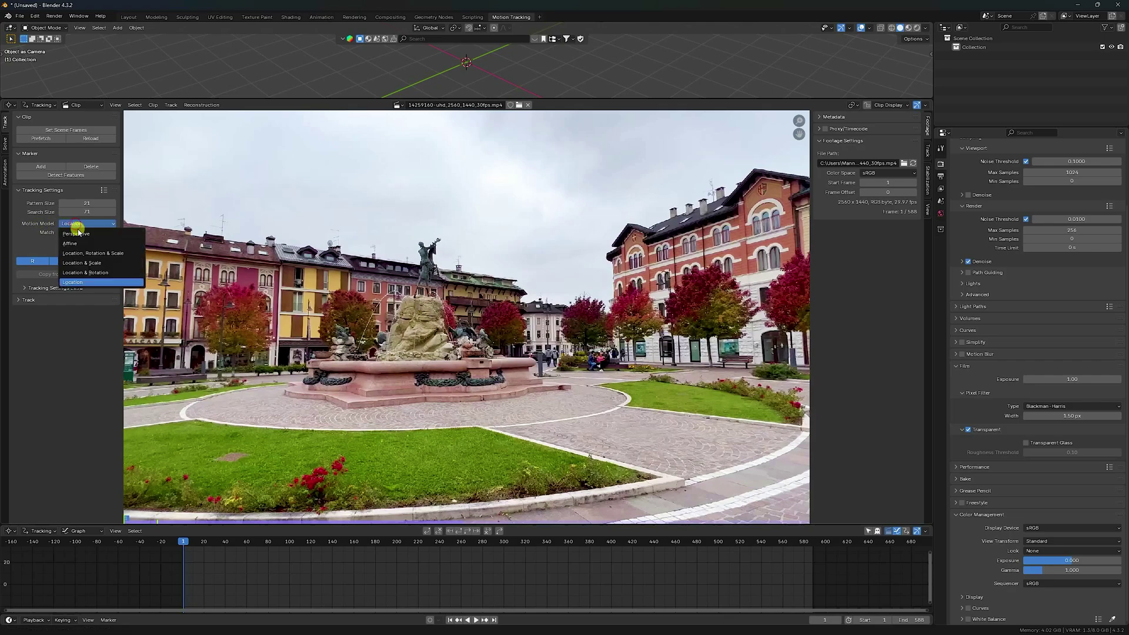
click(123, 254)
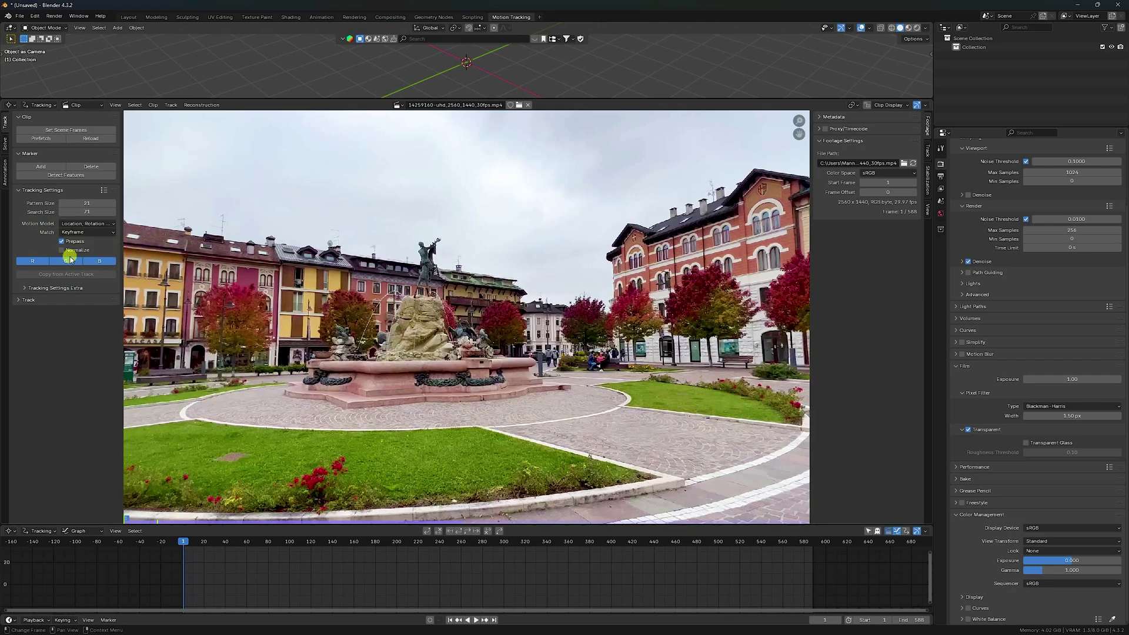
click(34, 288)
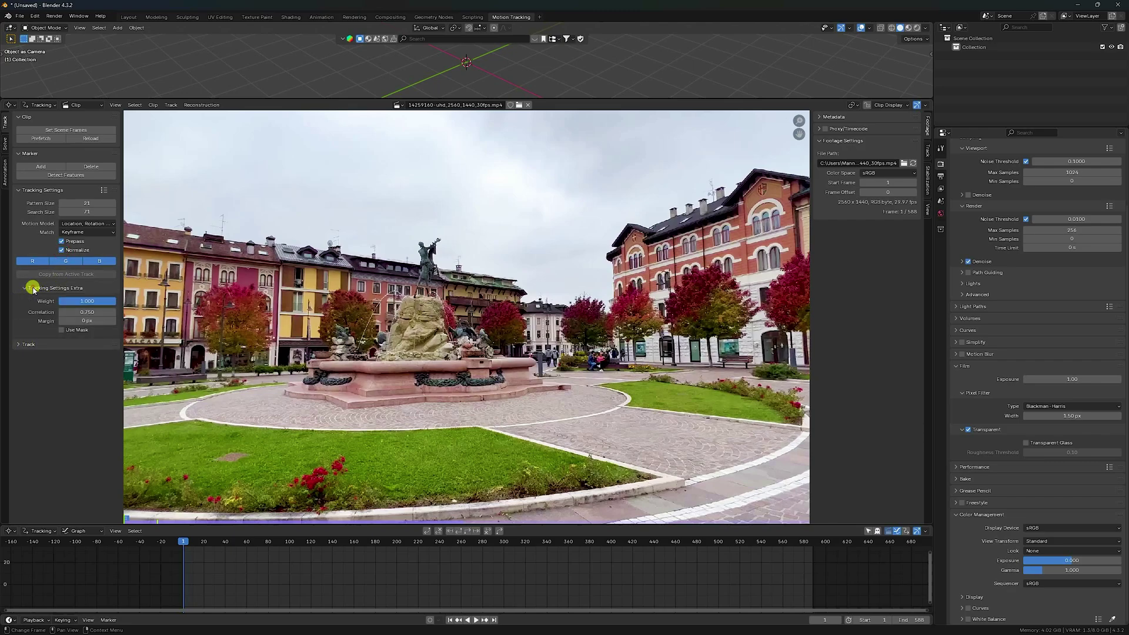
click(79, 314)
text(0.9)
key(Return)
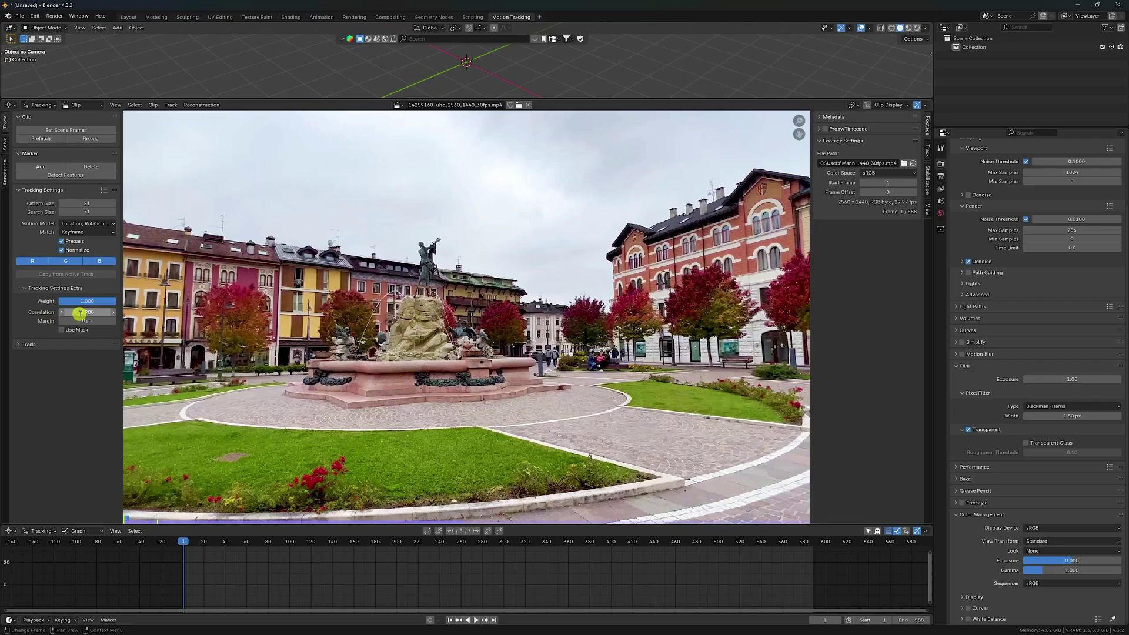
Detect features across the frame with threshold 0.050 and minimum distance 70
click(52, 177)
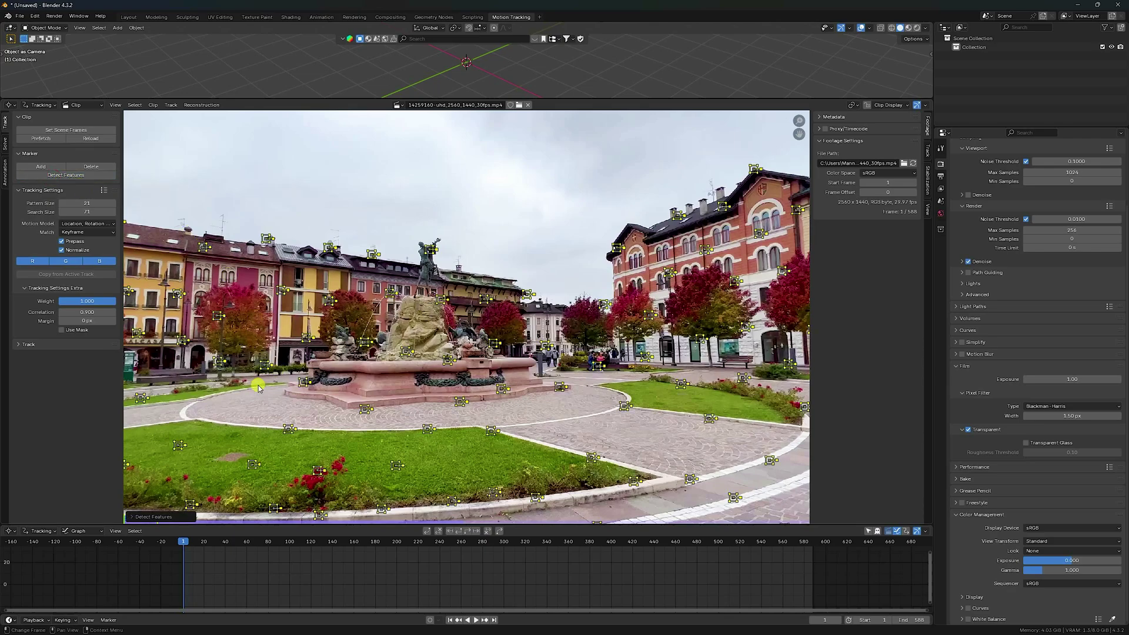
click(145, 517)
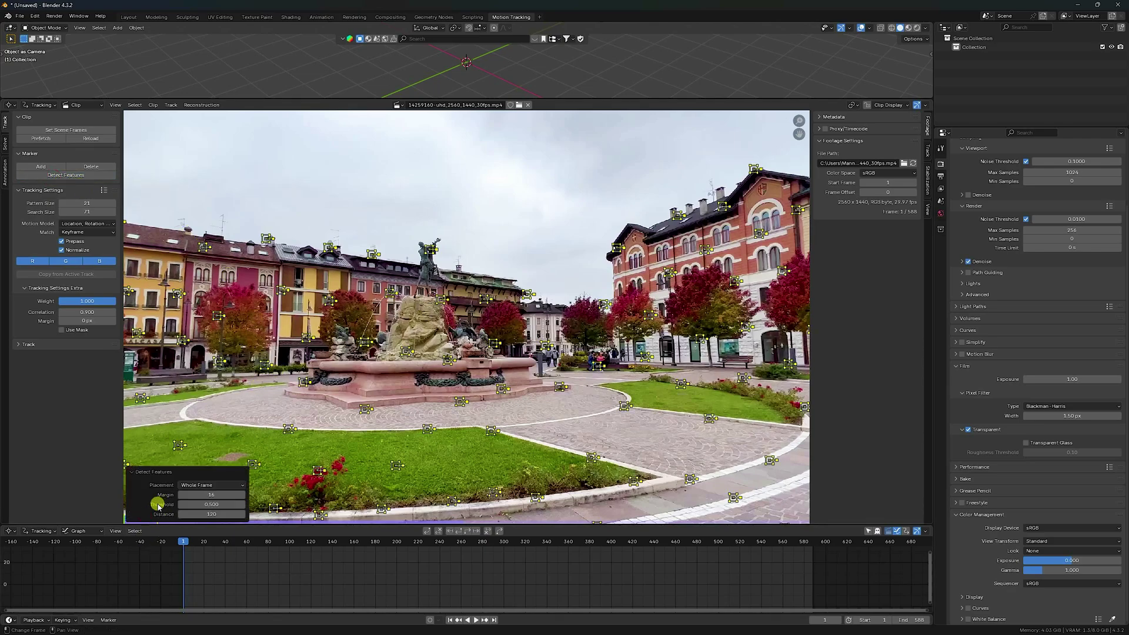
click(220, 503)
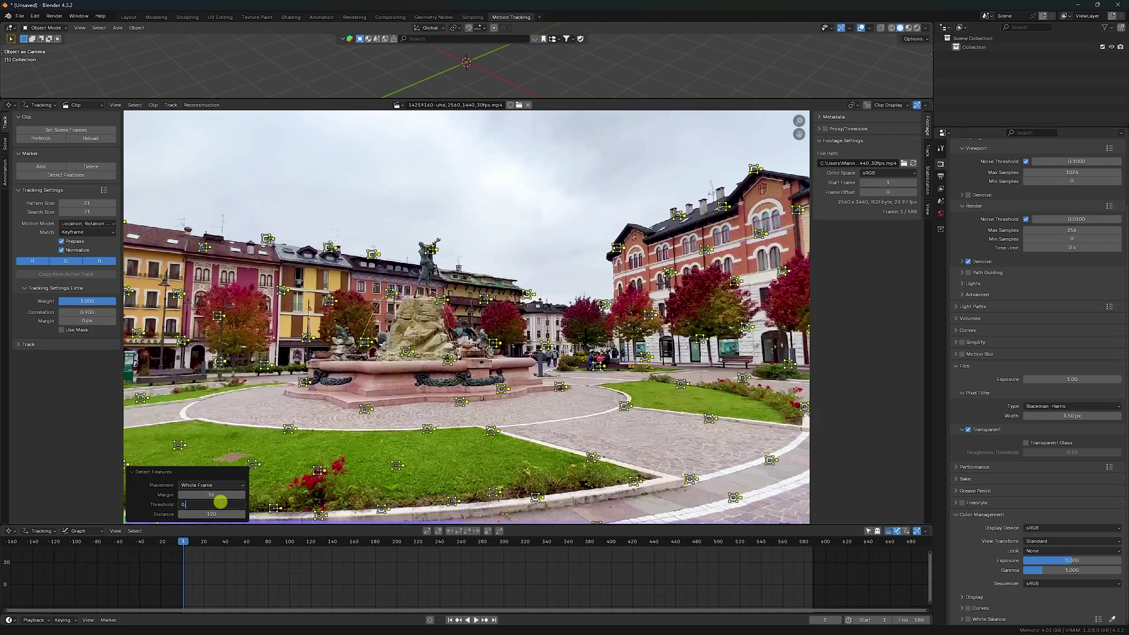
key(Return)
click(209, 513)
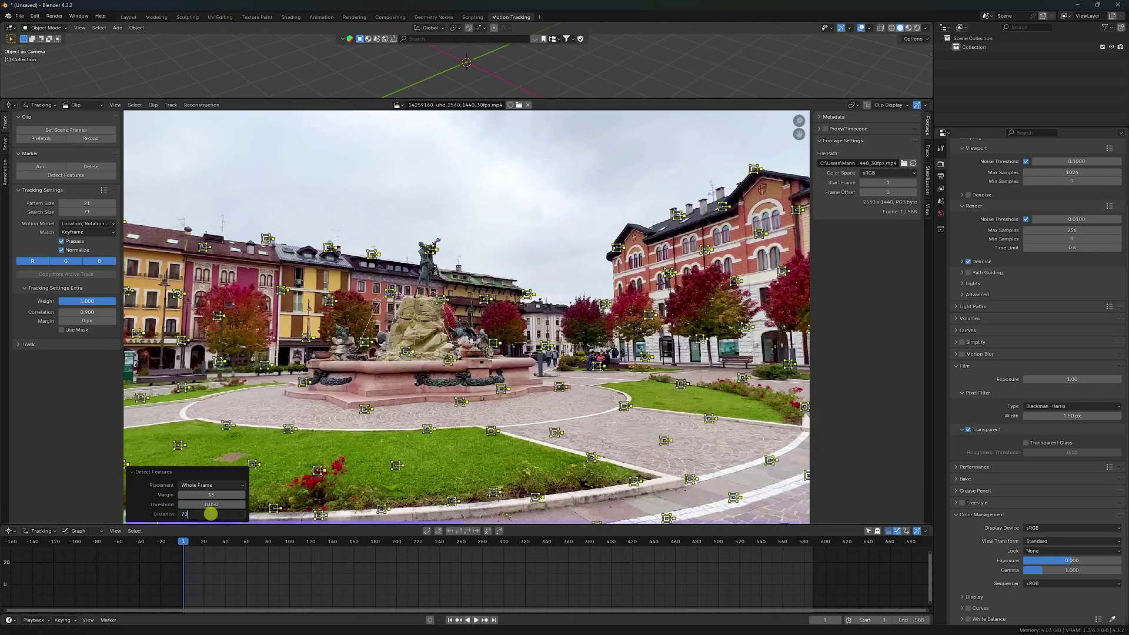
key(Return)
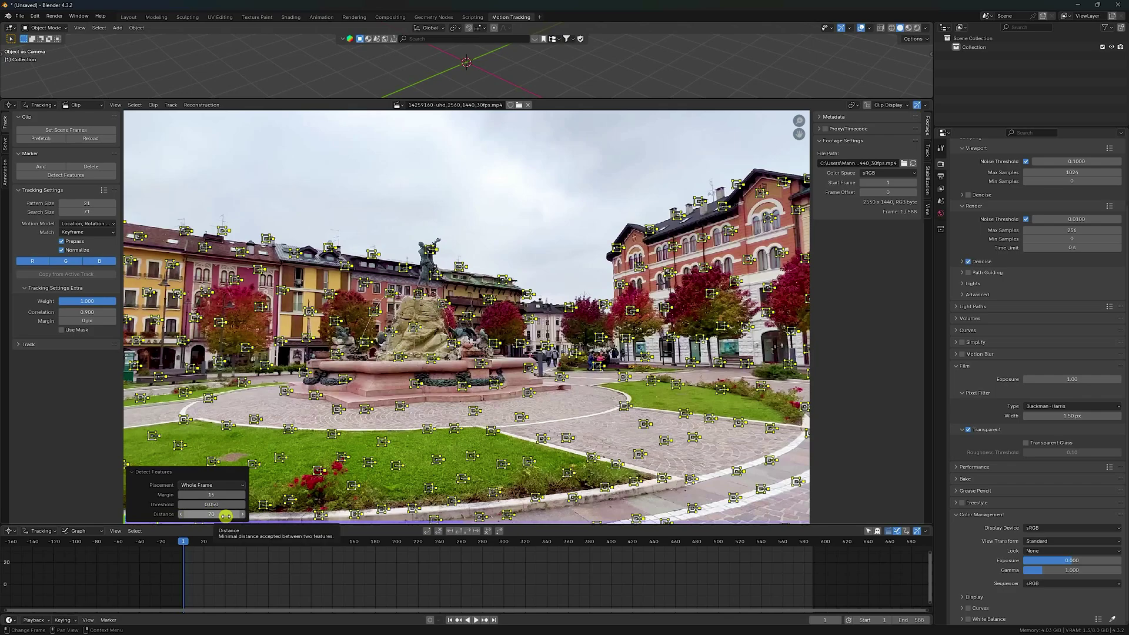
Track markers forward through the clip, then detect features on the last frame and track them backward
click(467, 531)
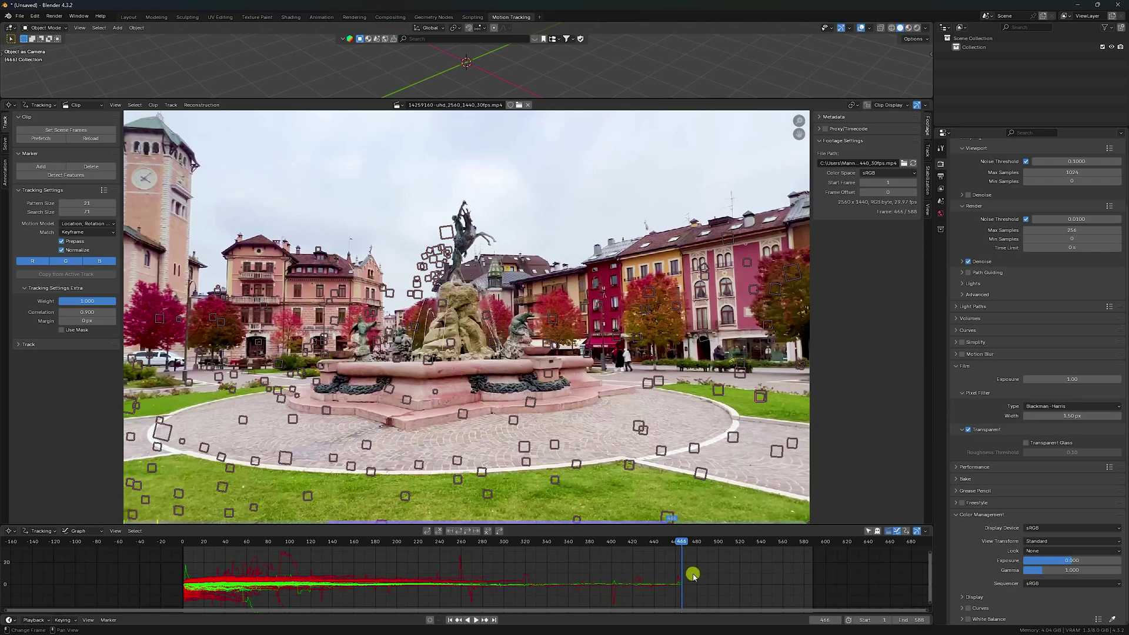
click(496, 620)
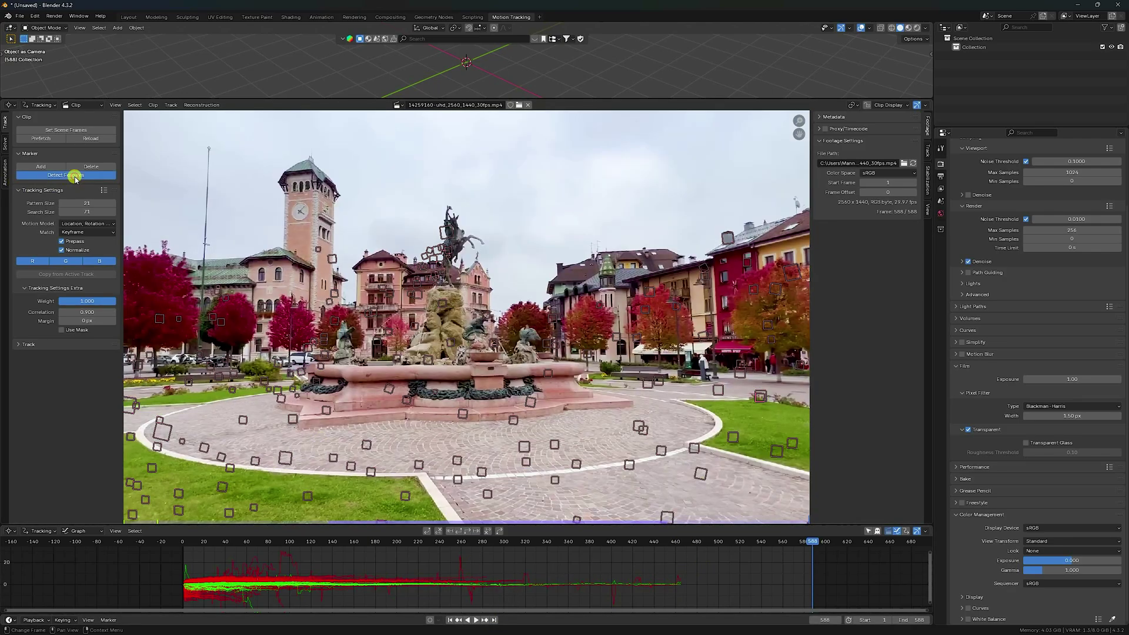
click(75, 175)
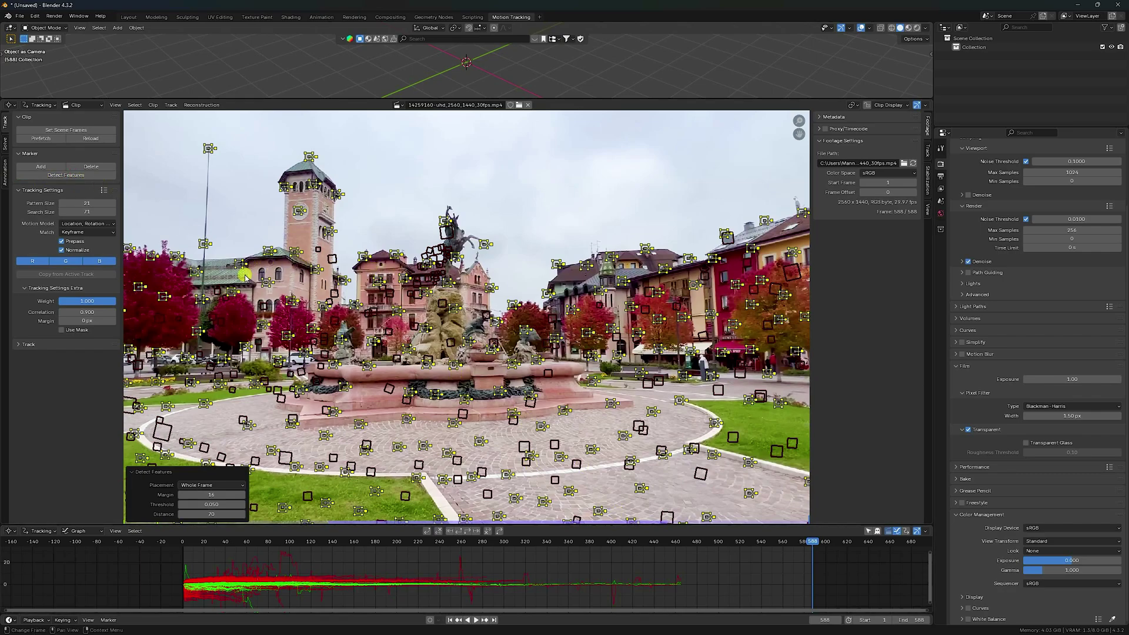
click(459, 533)
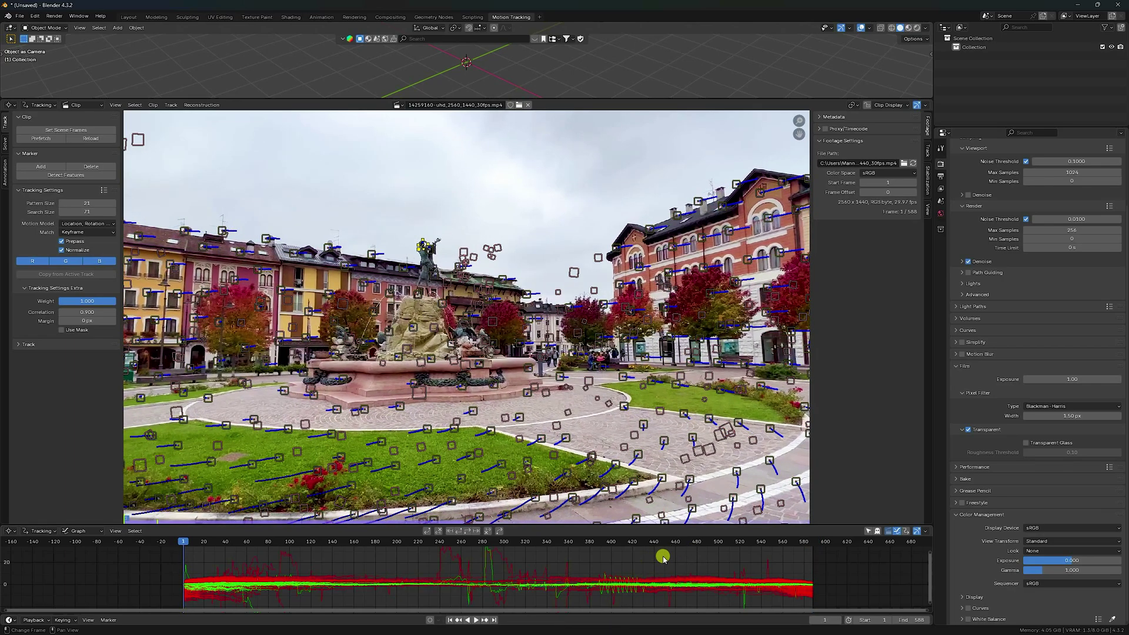
Detect features at frame 300 and track them forward to the end of the clip
click(506, 542)
drag(504, 545, 504, 545)
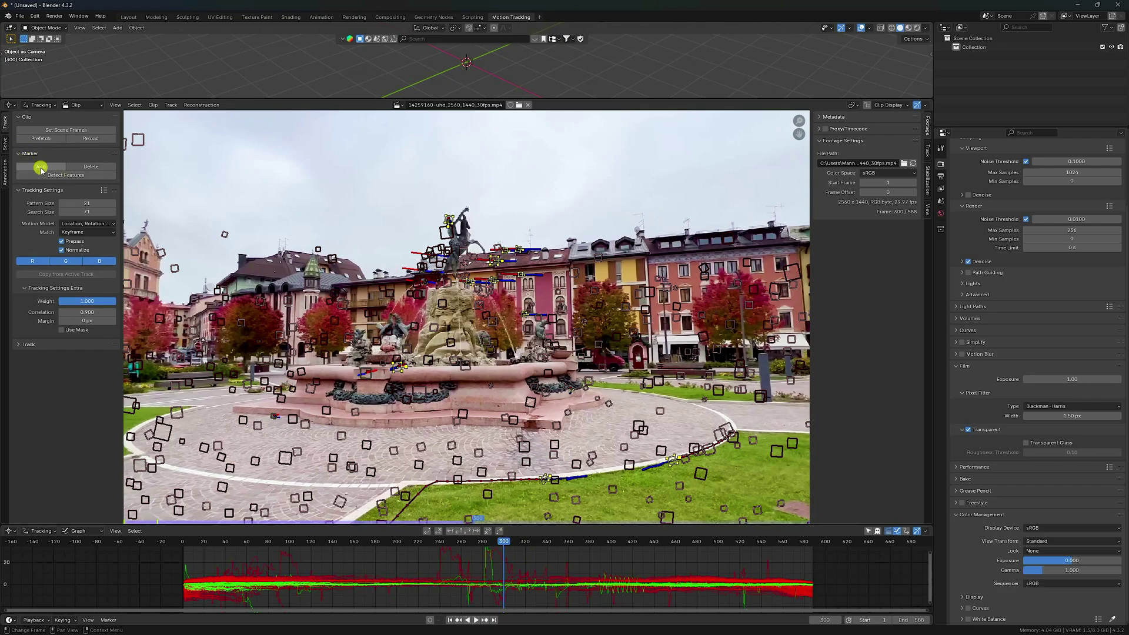
click(55, 176)
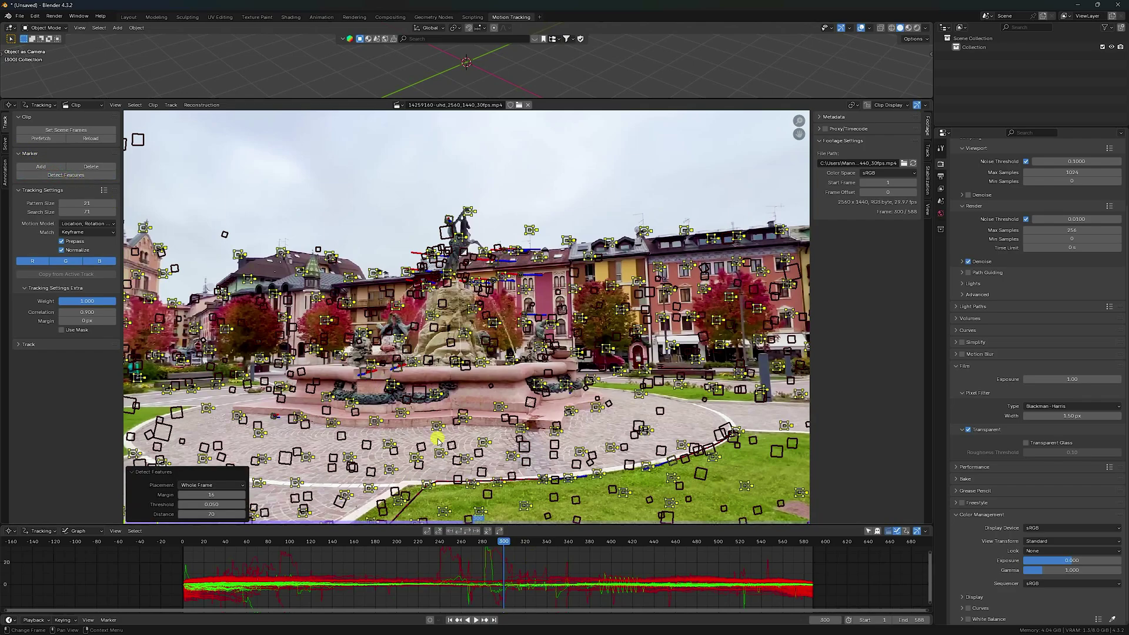
click(468, 532)
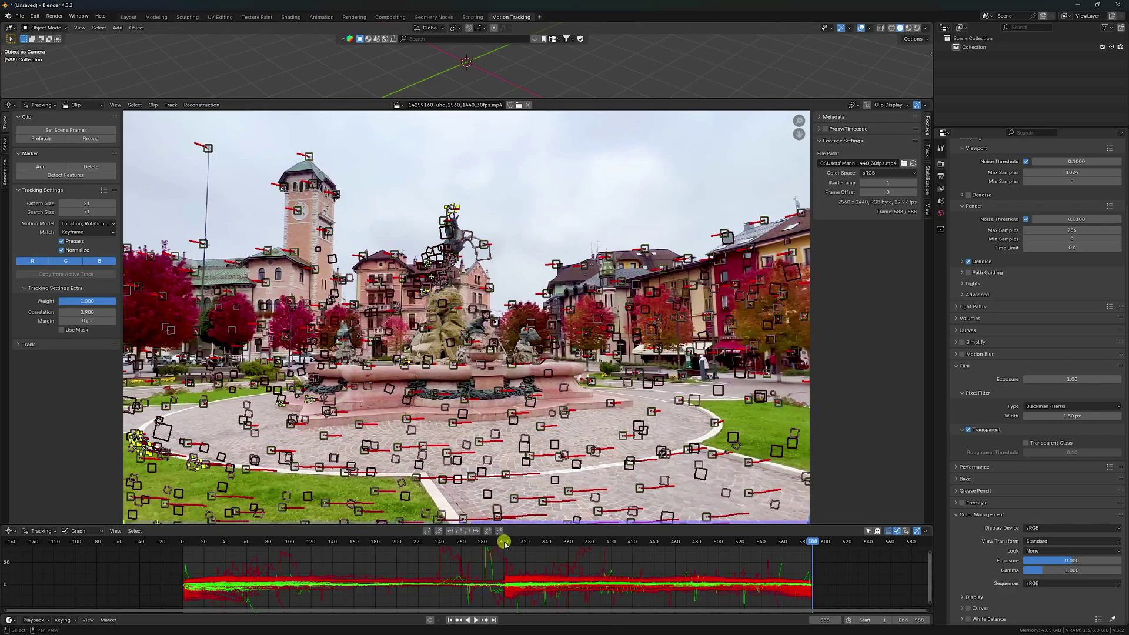
Detect features at frame 300 again, track them backward to the start, and enlarge the track graph
click(504, 543)
drag(506, 544, 505, 544)
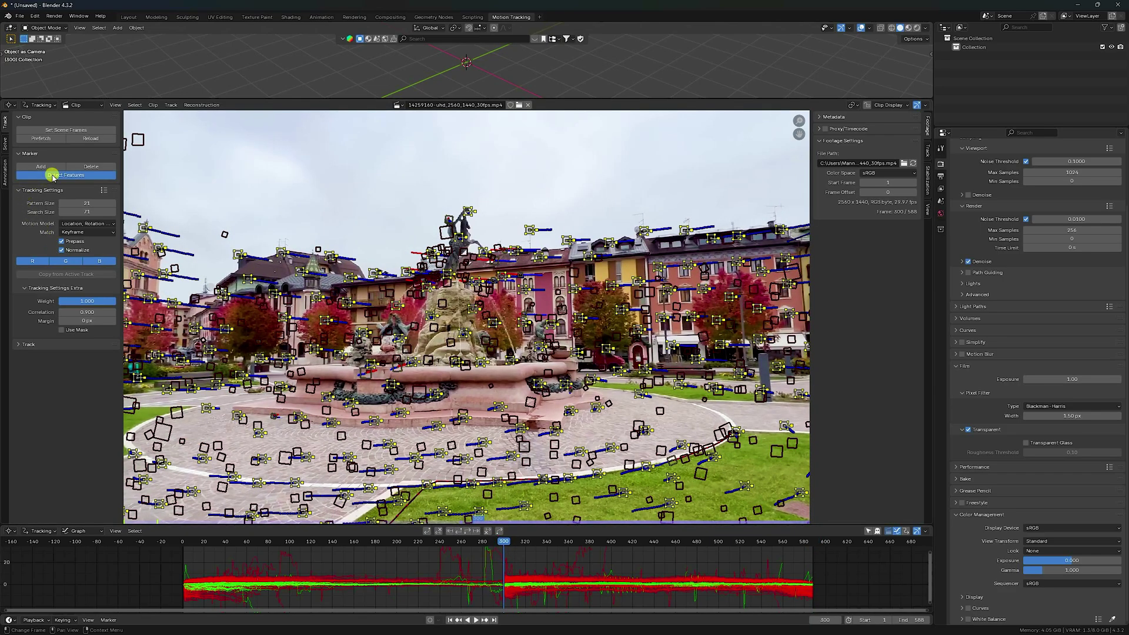
click(52, 176)
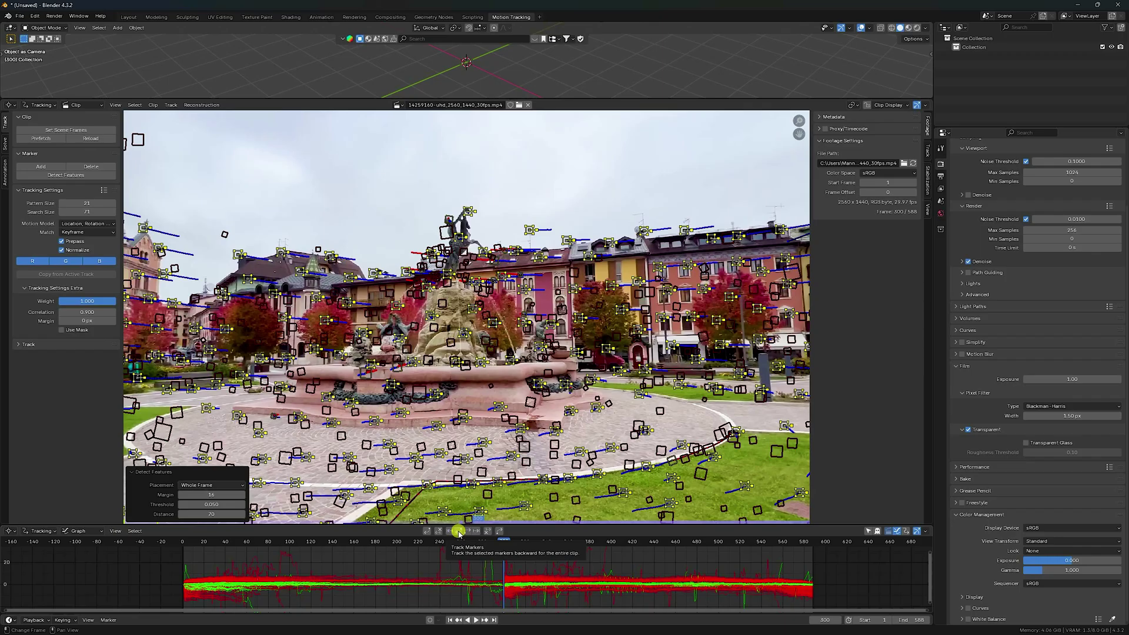
click(459, 531)
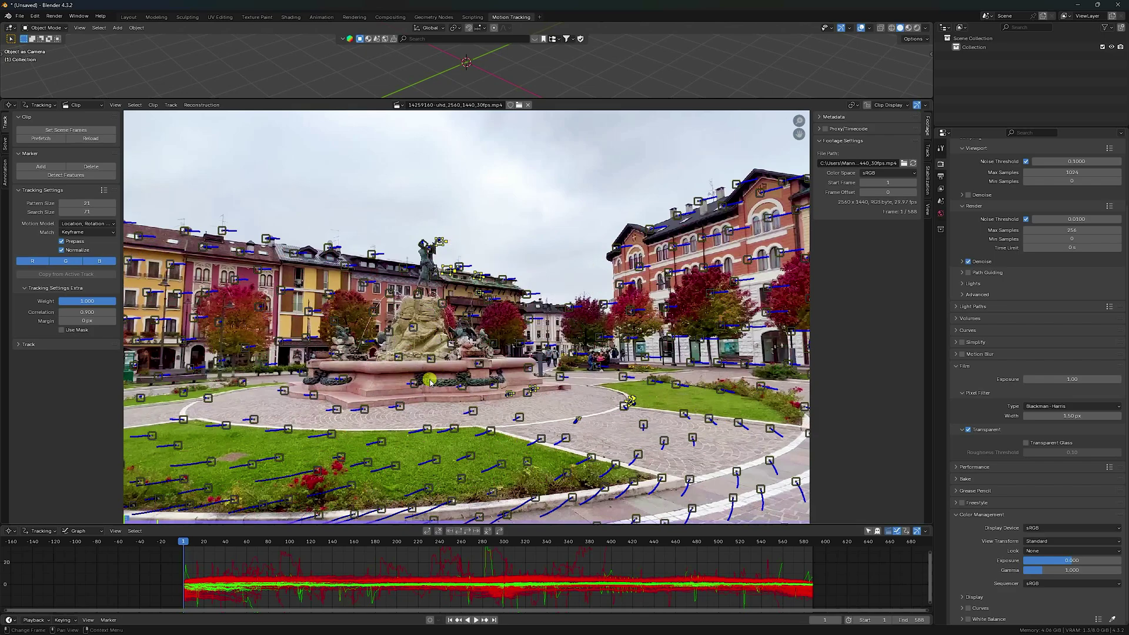
drag(385, 527, 388, 473)
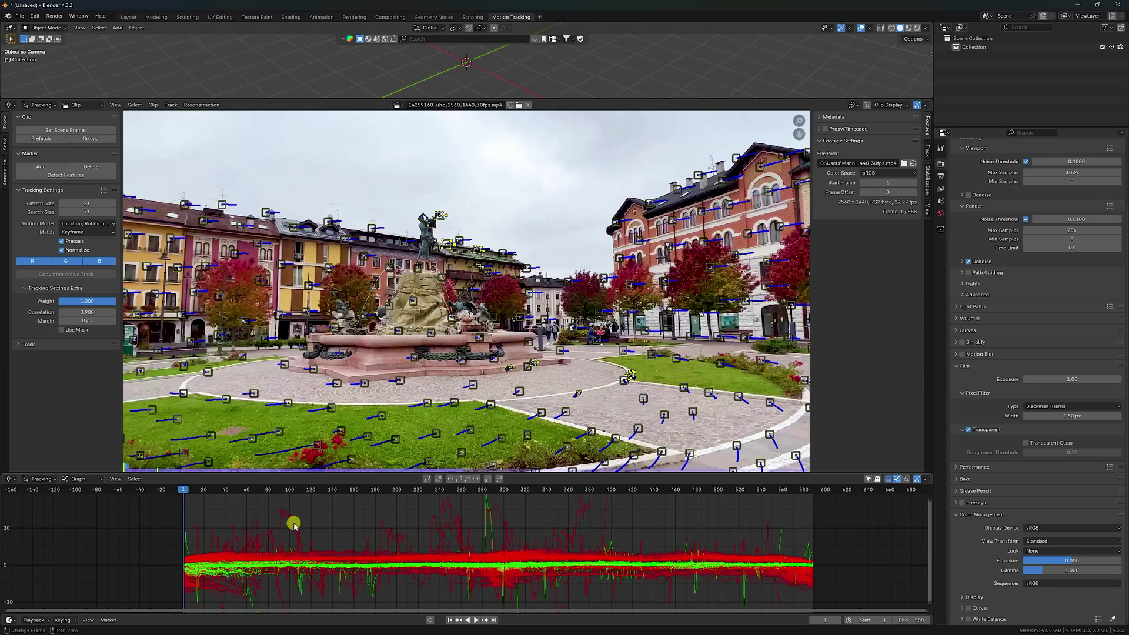
Solve camera motion with keyframe B at 200, also refining radial distortion
click(5, 145)
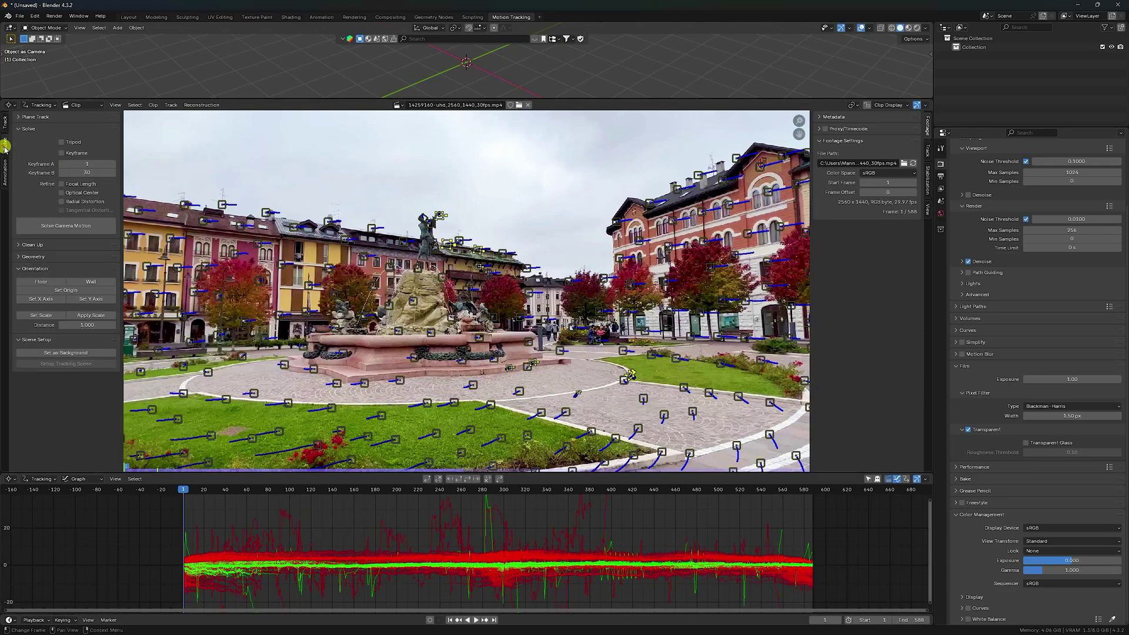
click(63, 202)
click(89, 173)
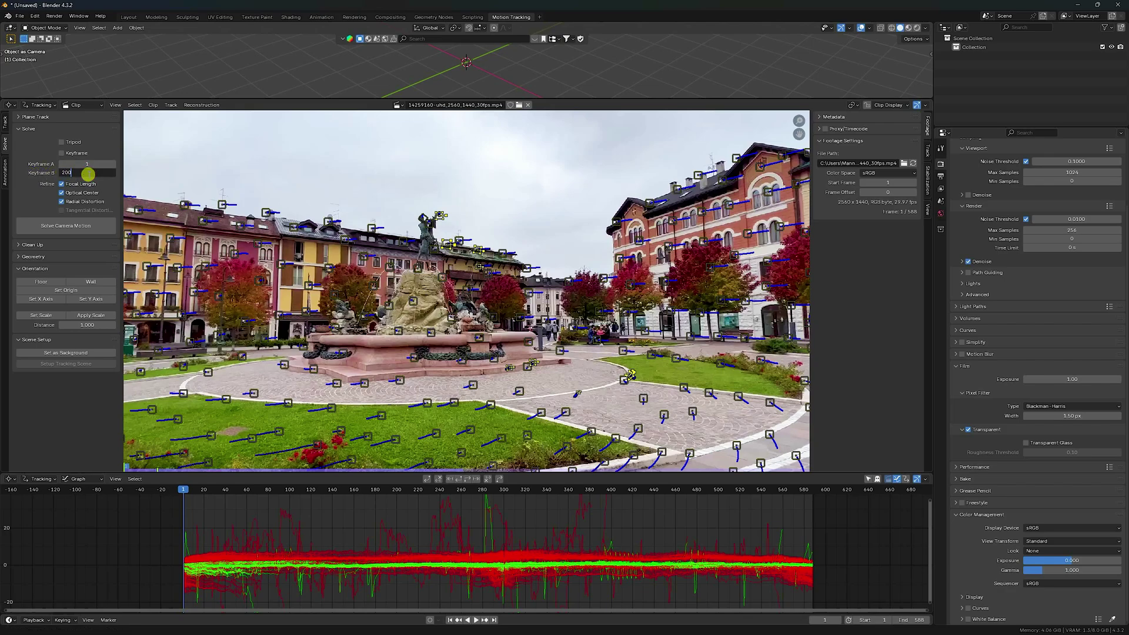
text(200)
key(Return)
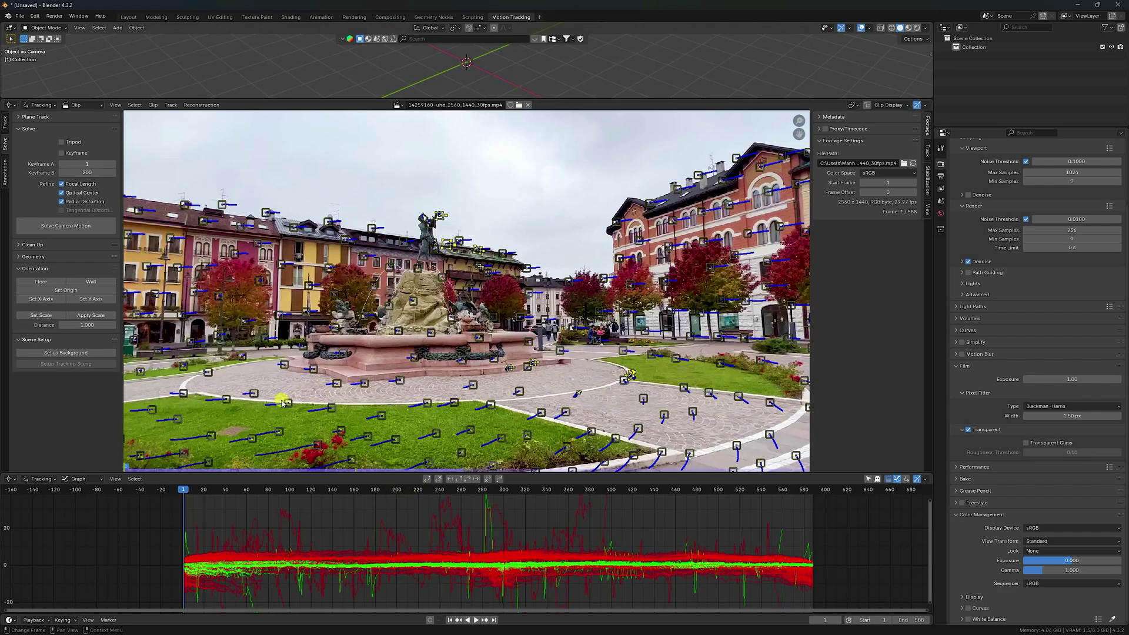
click(55, 227)
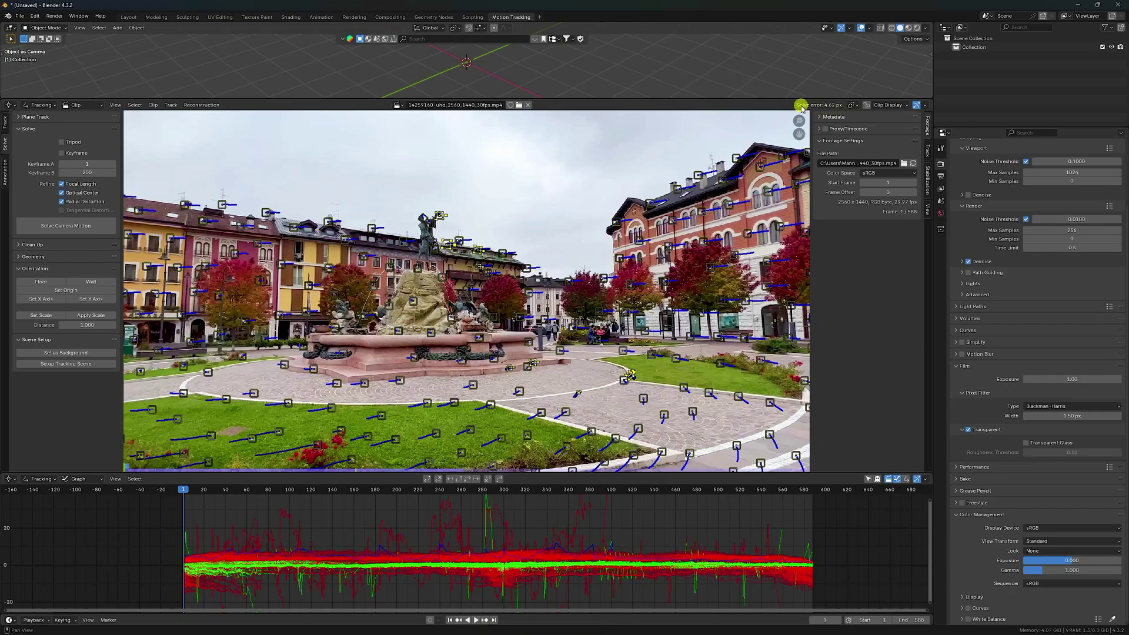
Filter out and delete the problematic tracks, then re-solve the camera motion
click(26, 244)
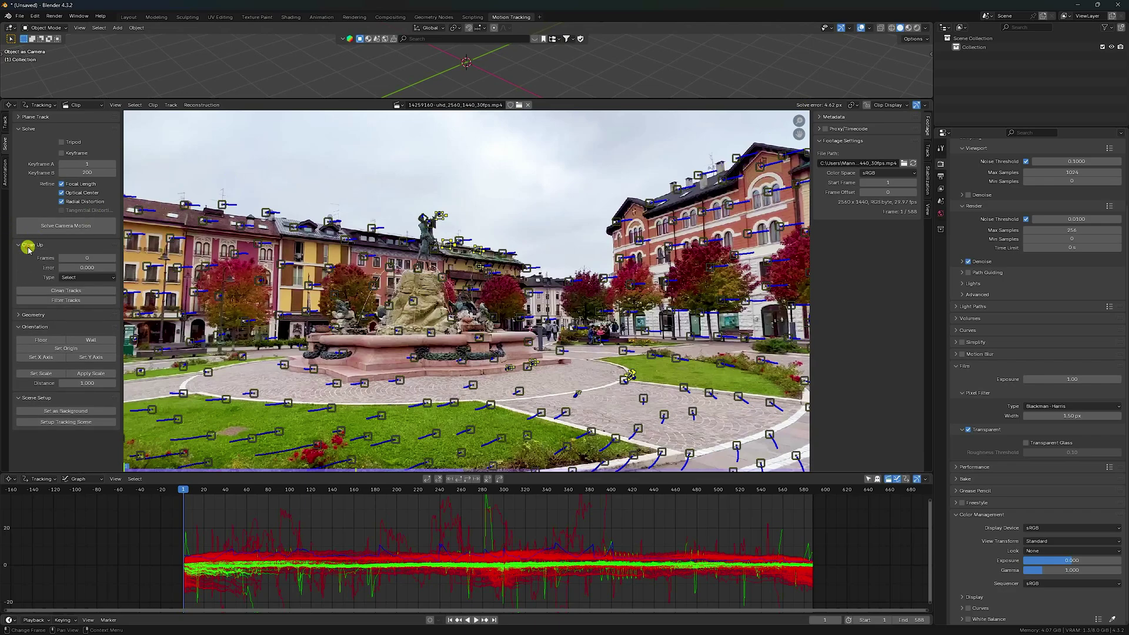
click(68, 300)
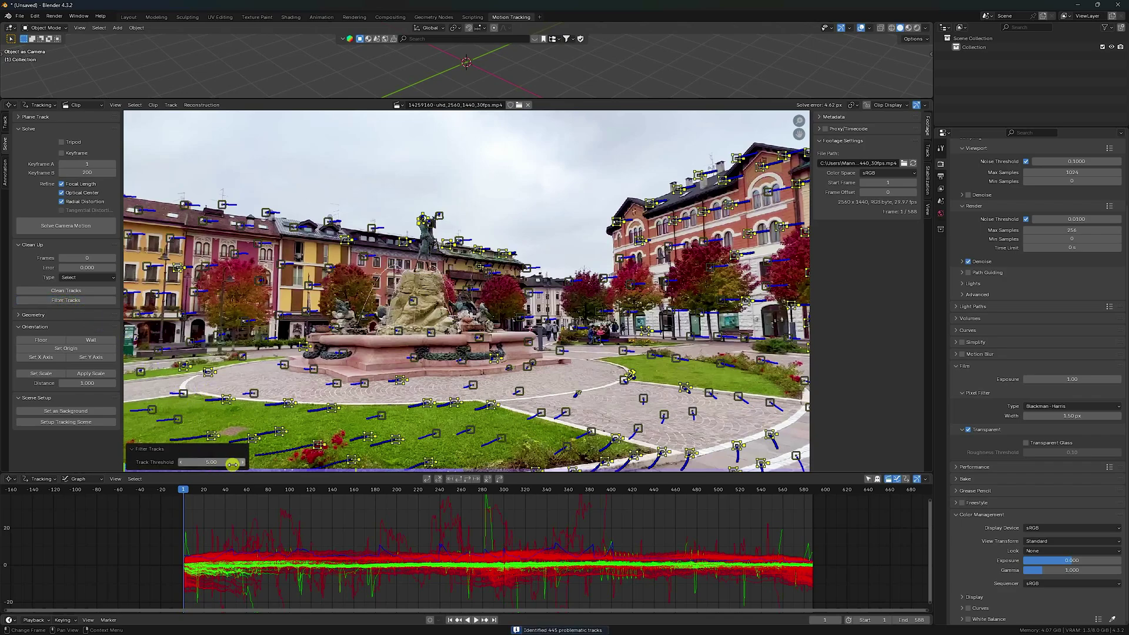
key(x)
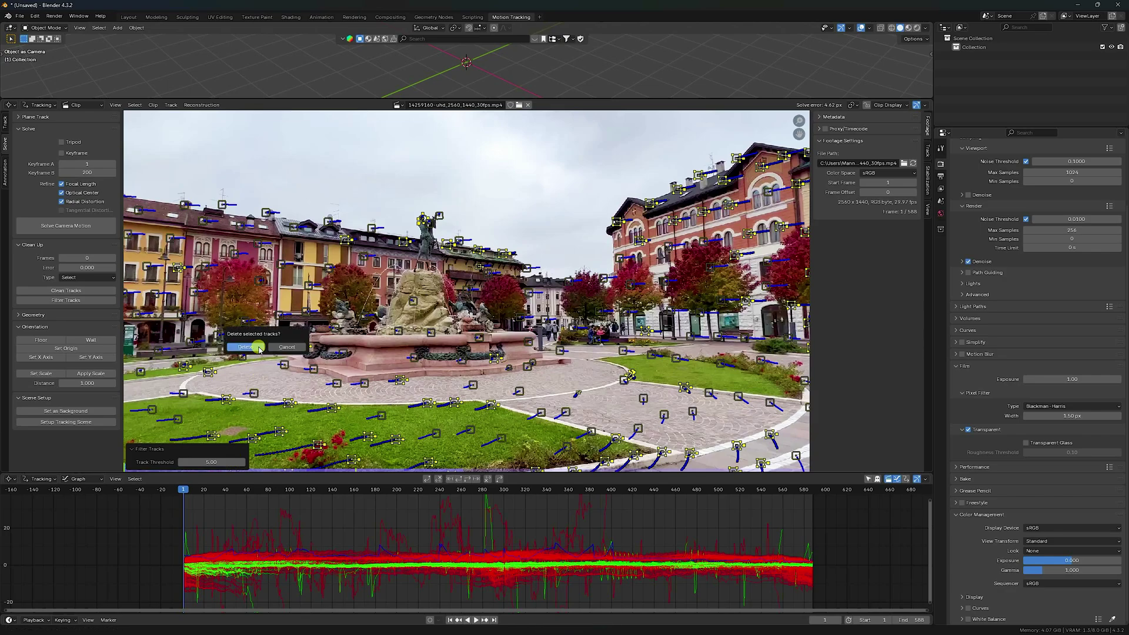
key(x)
click(233, 375)
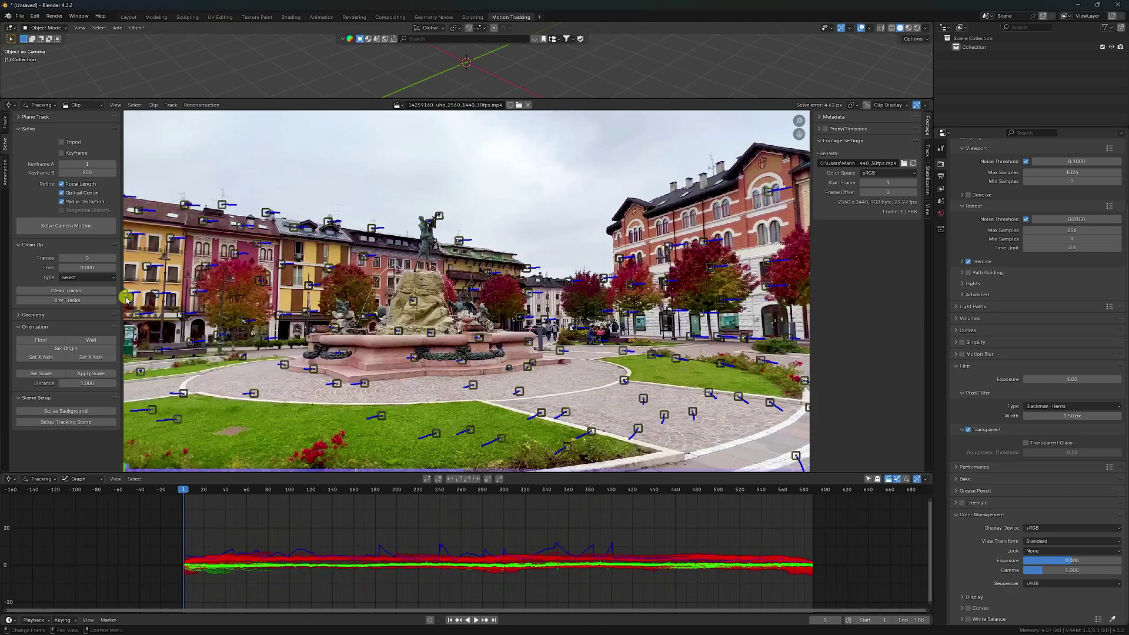
click(61, 226)
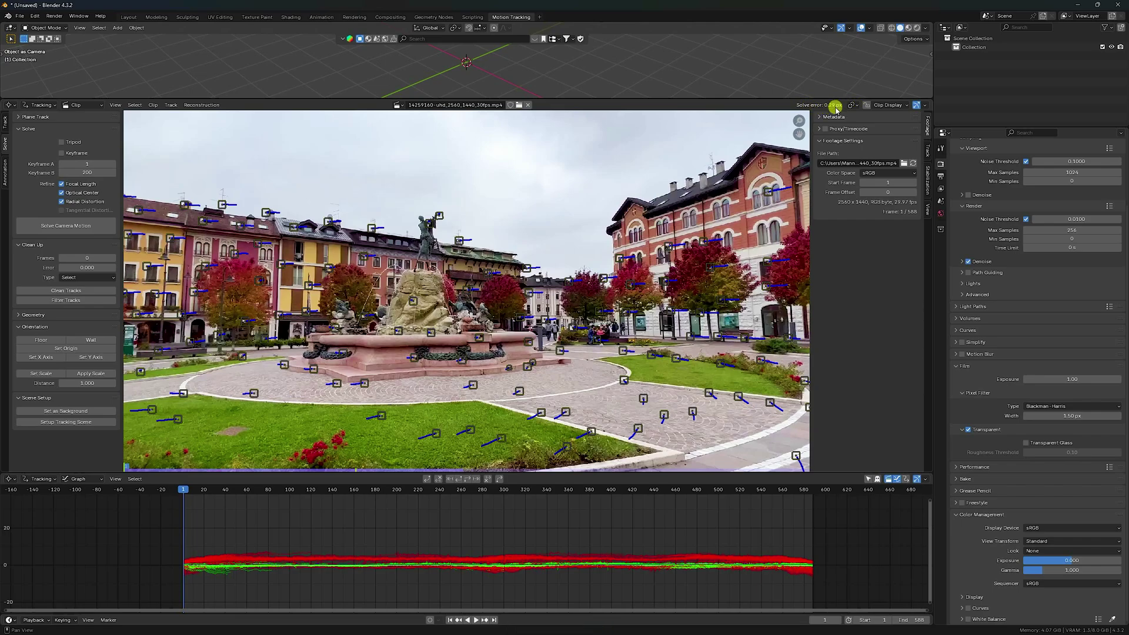
Clean tracks with a 0.4 reprojection error threshold and delete the selected high-error tracks
drag(519, 474, 521, 558)
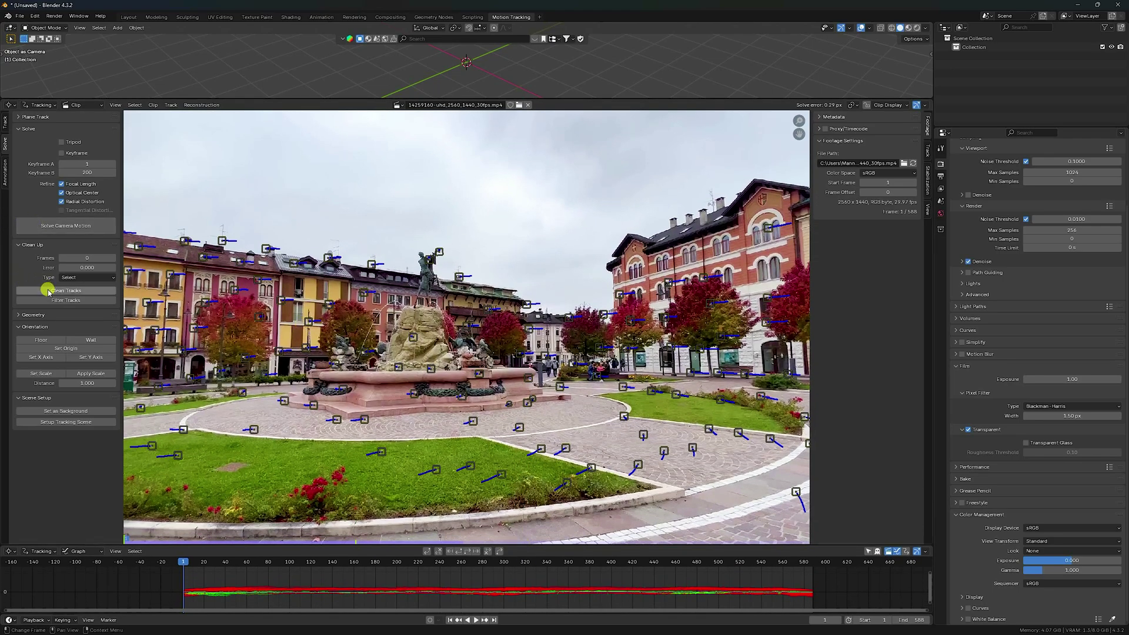
click(67, 291)
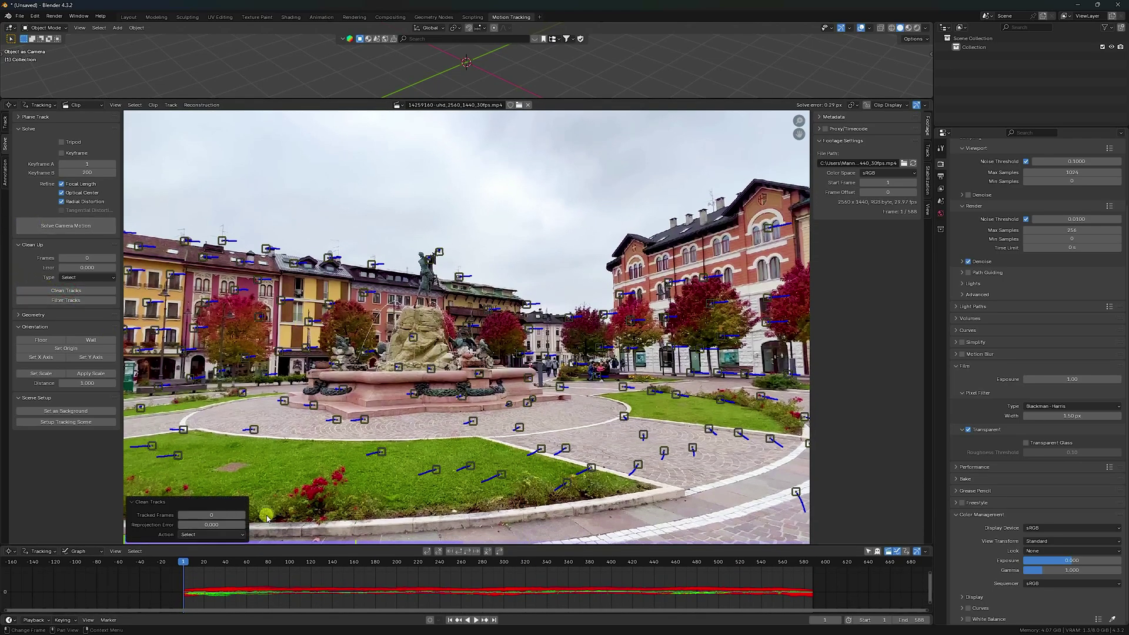
click(225, 524)
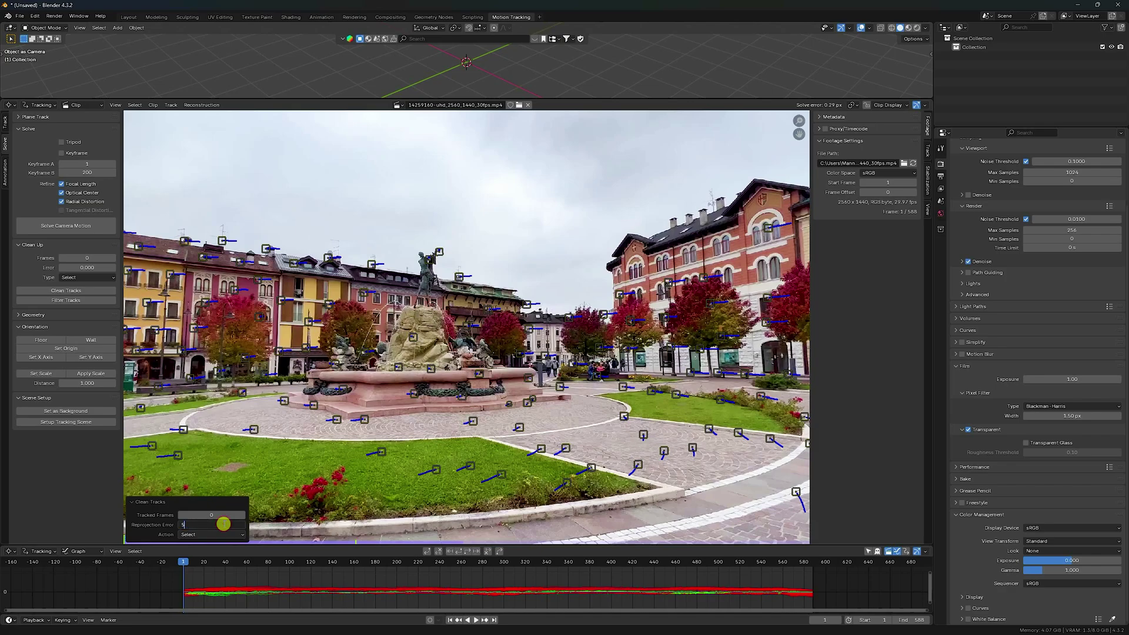
text(5)
key(Return)
click(221, 524)
key(Return)
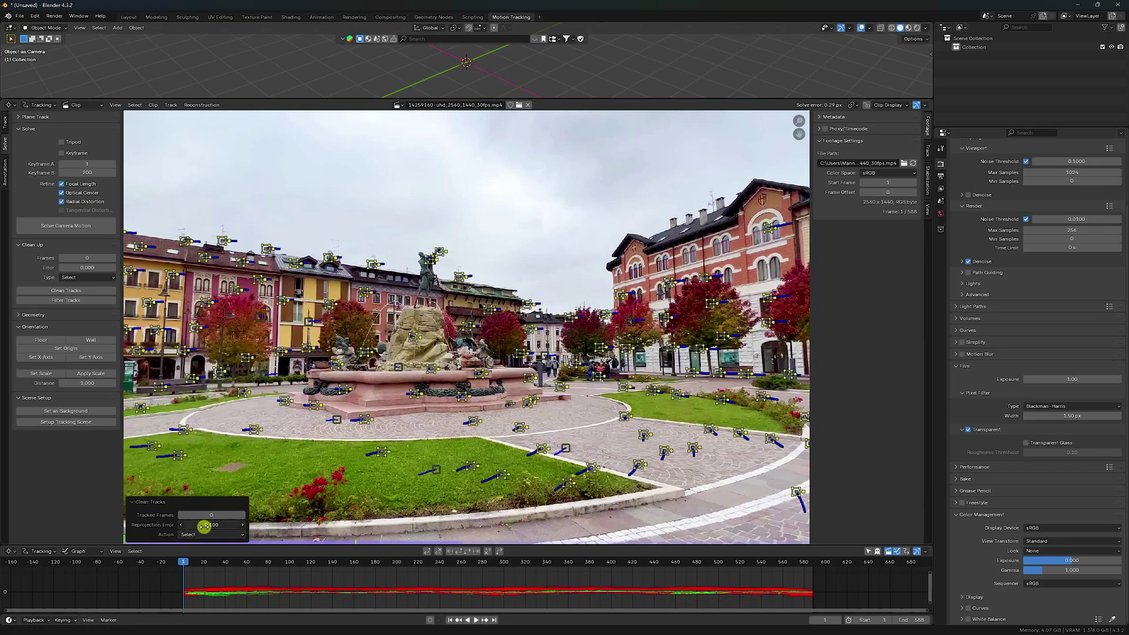
key(Return)
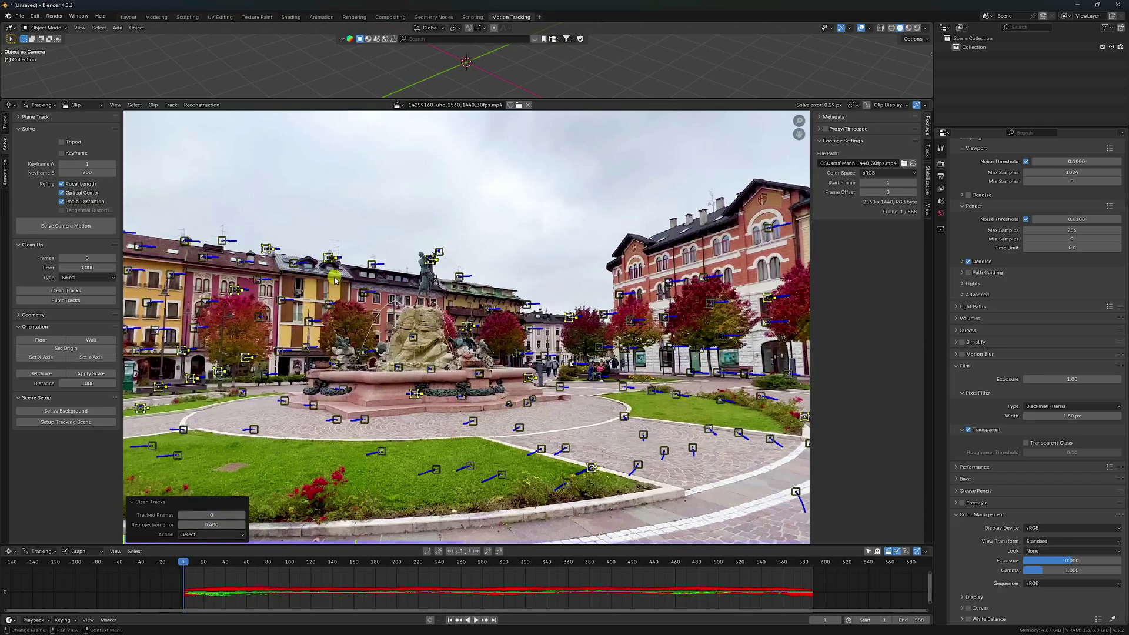
key(x)
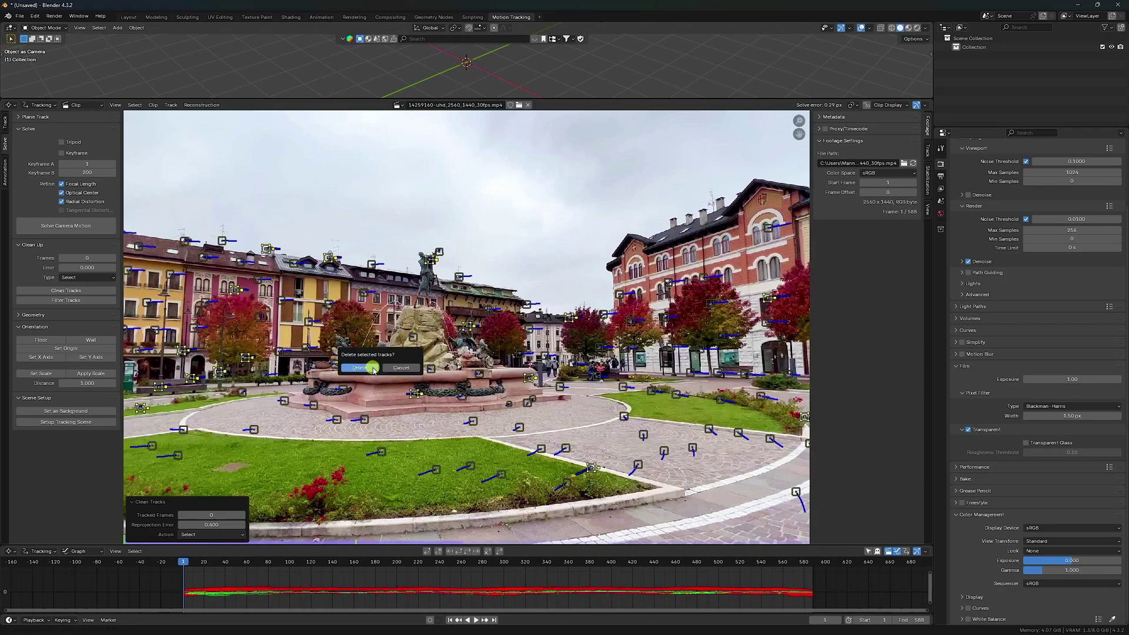
click(373, 370)
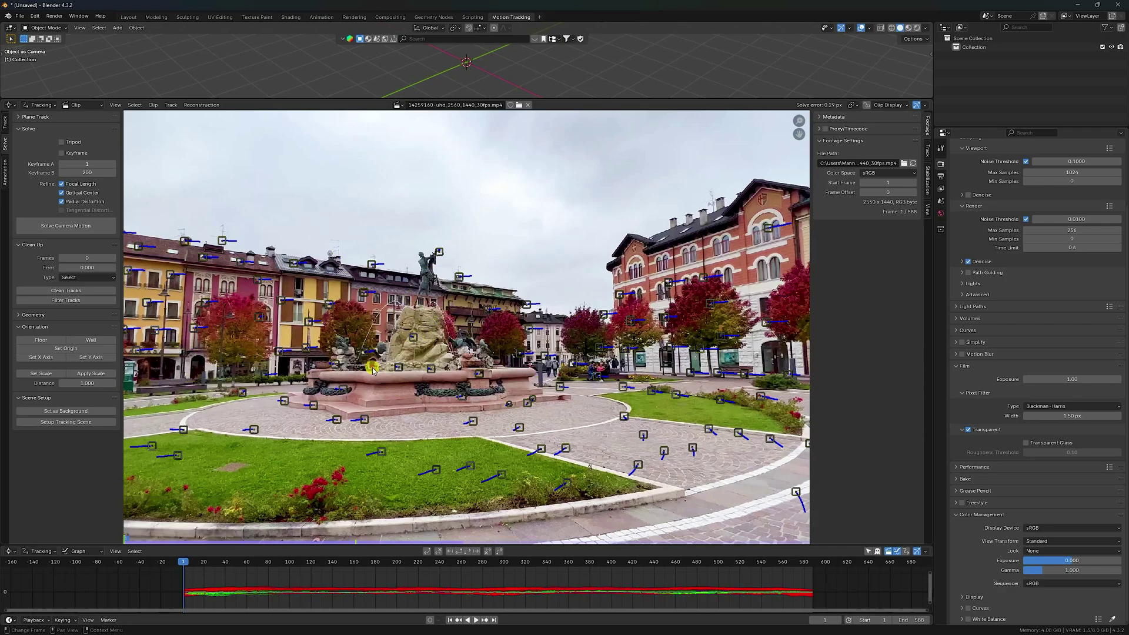
Re-solve the camera after cleanup, tidy the track-curve graph, and fit the footage in the clip view
click(69, 229)
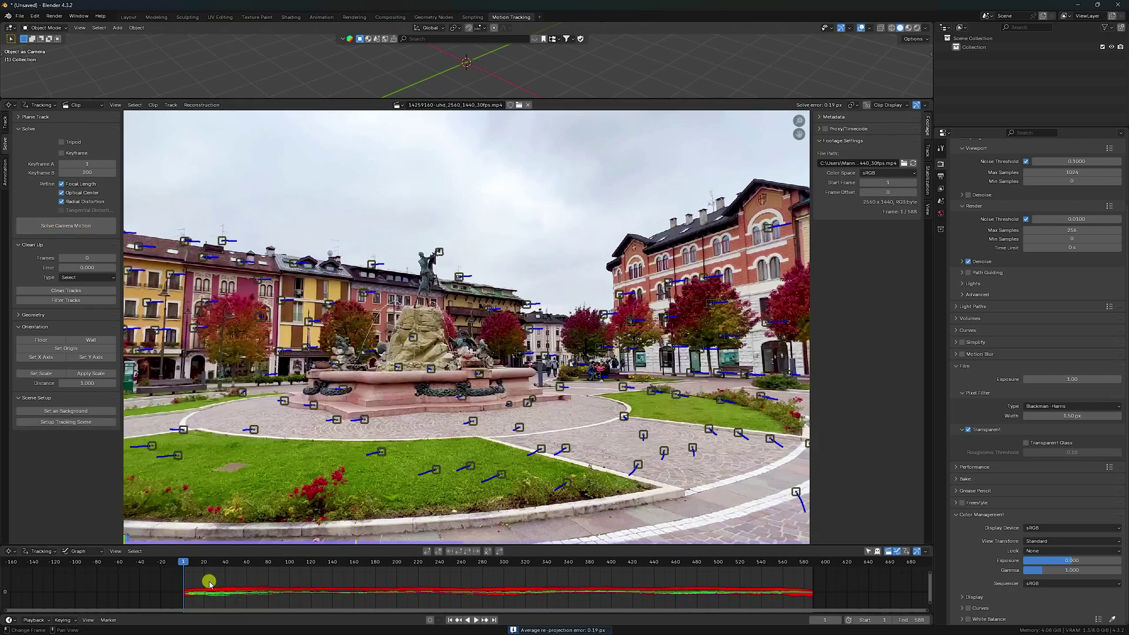
drag(267, 547, 275, 472)
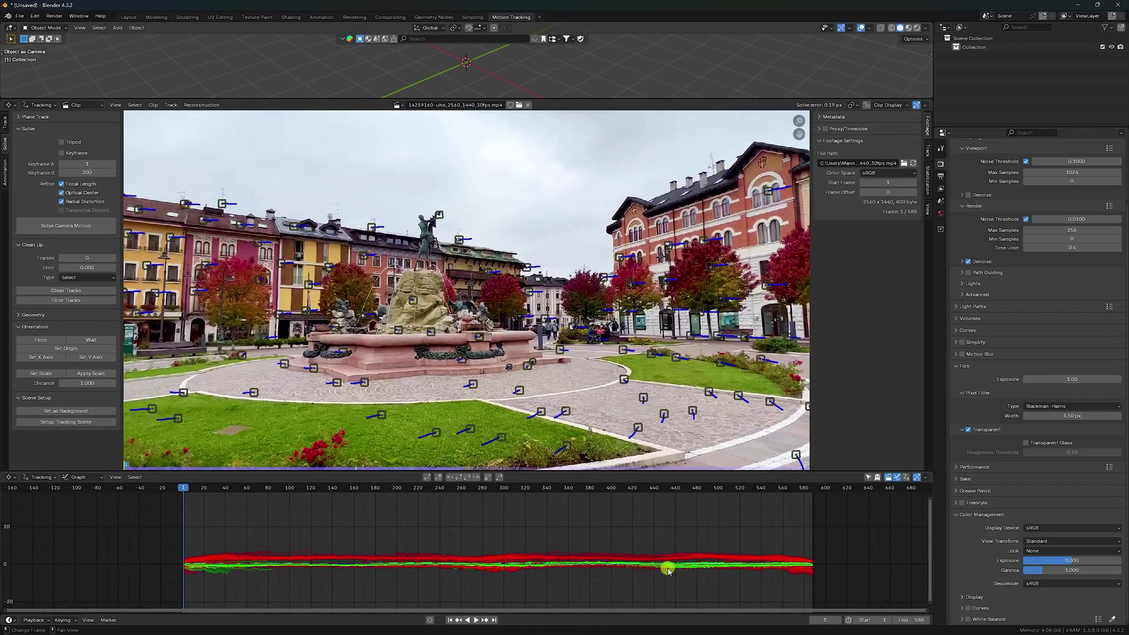
key(Home)
drag(390, 471, 388, 564)
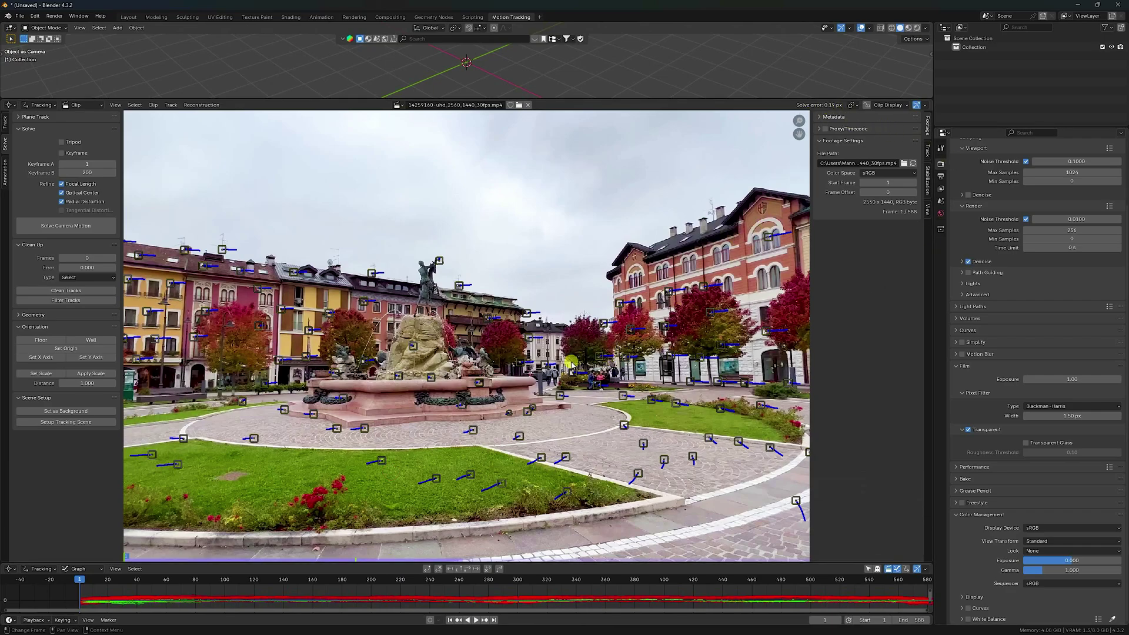
key(f)
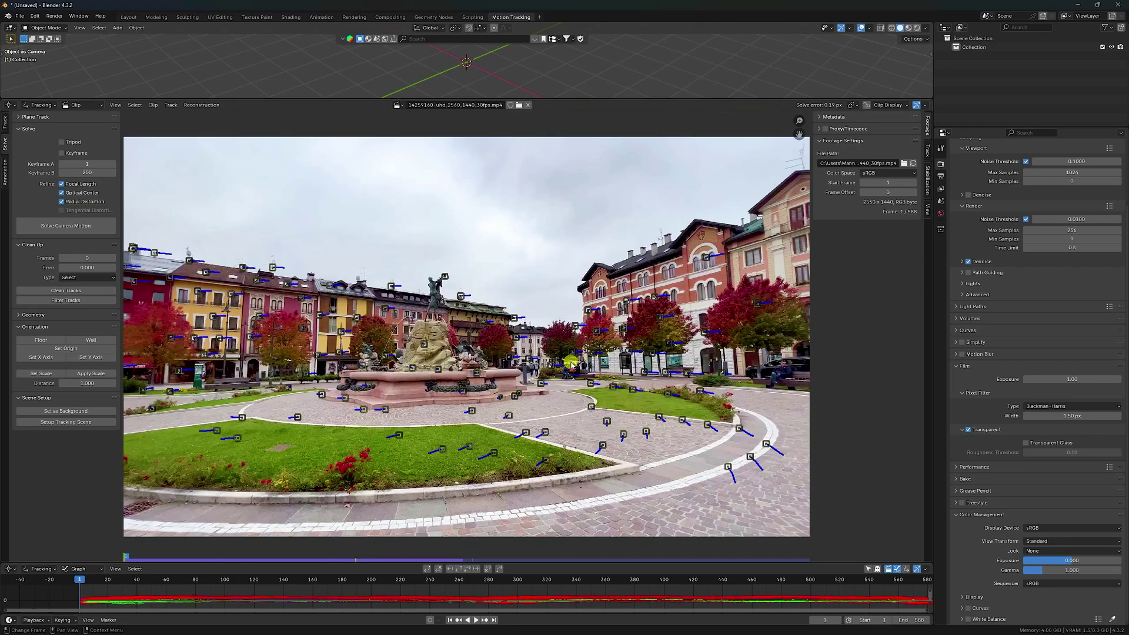
Set up the tracking scene from the camera solve and enlarge the 3D view over the paved ground
click(63, 425)
drag(568, 99, 568, 235)
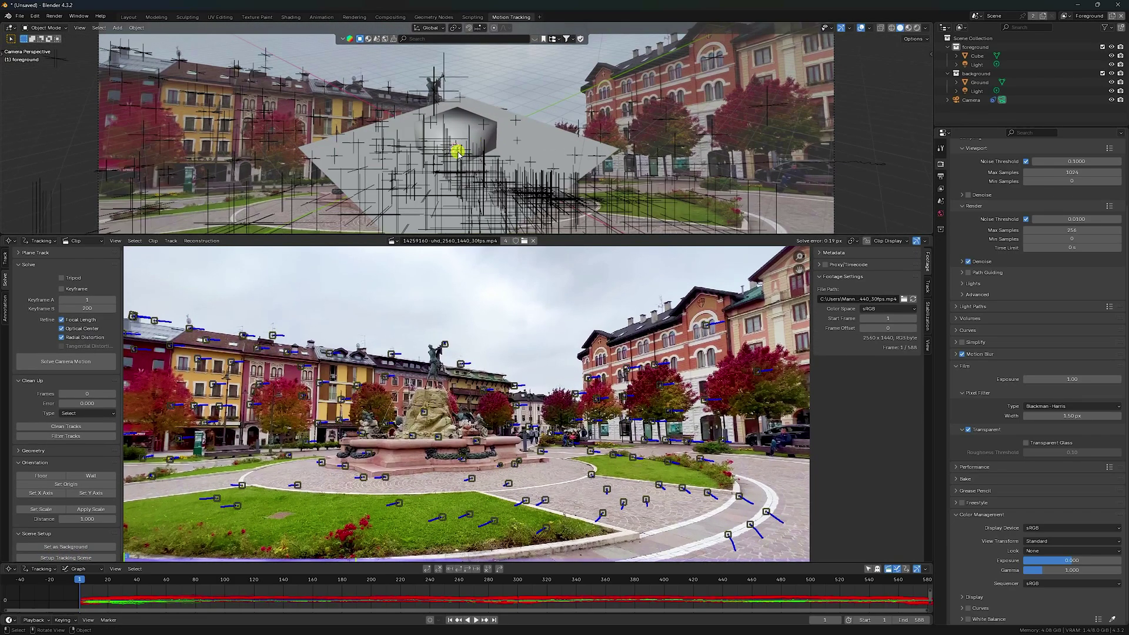
scroll(447, 109, down, 1)
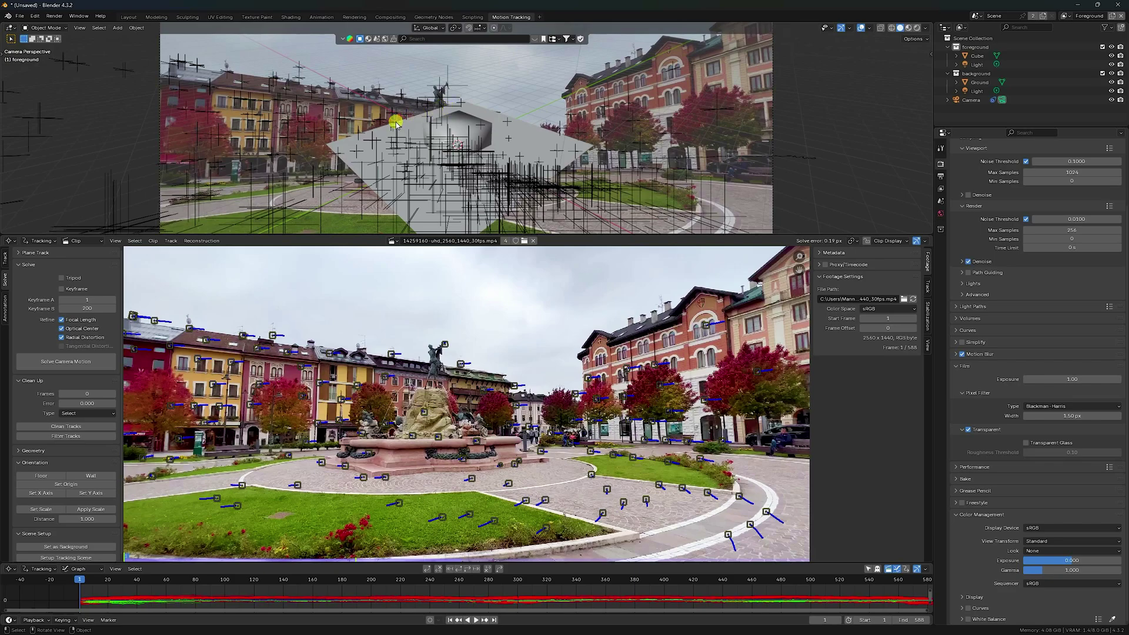
scroll(606, 487, up, 2)
middle_drag(612, 471, 446, 359)
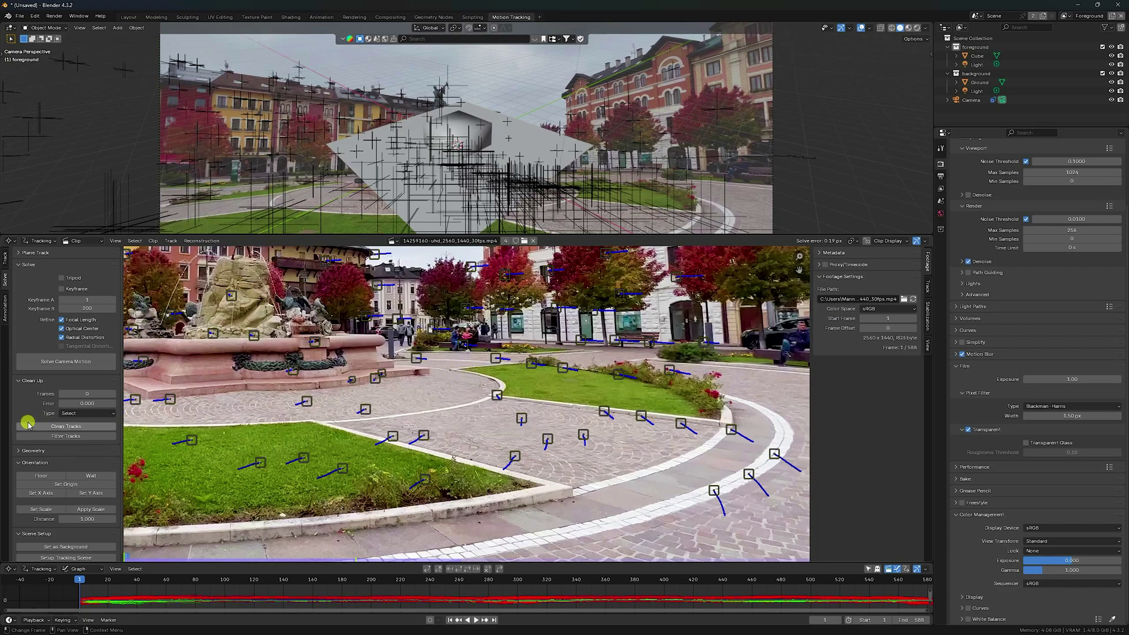
Define the floor from three trackers on the square's paving
click(423, 435)
shift+click(497, 395)
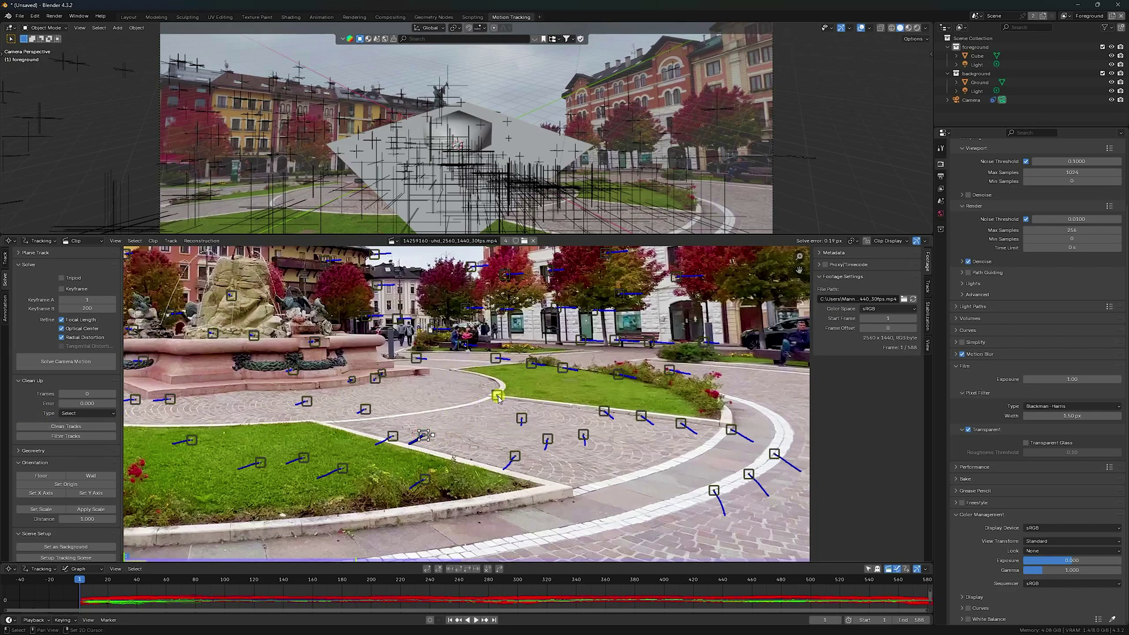
shift+click(584, 436)
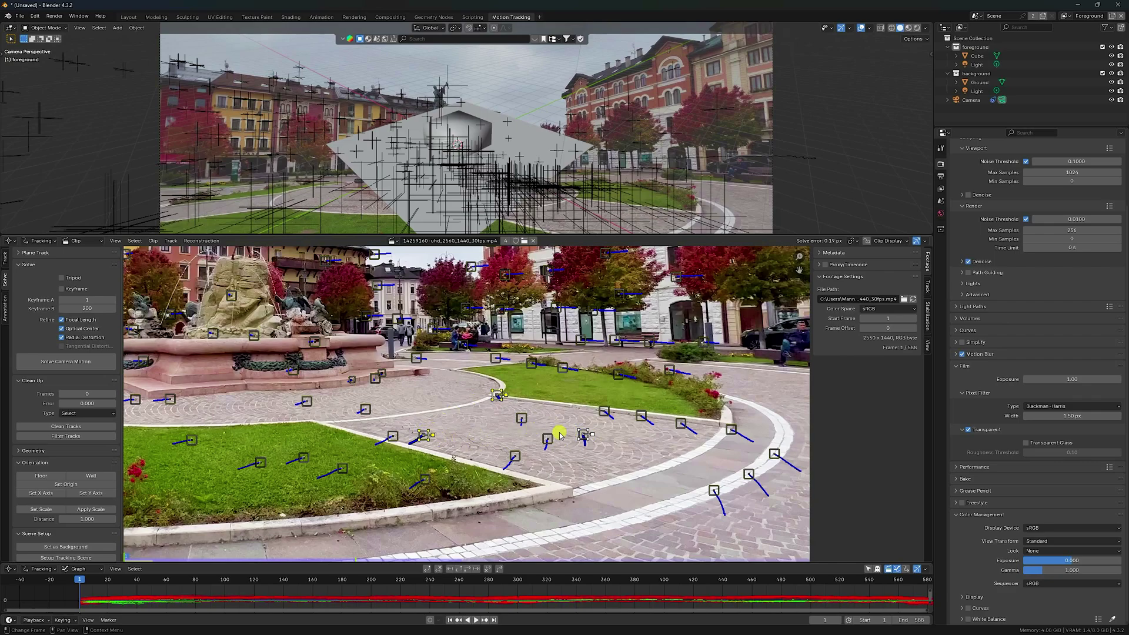
scroll(54, 444, down, 1)
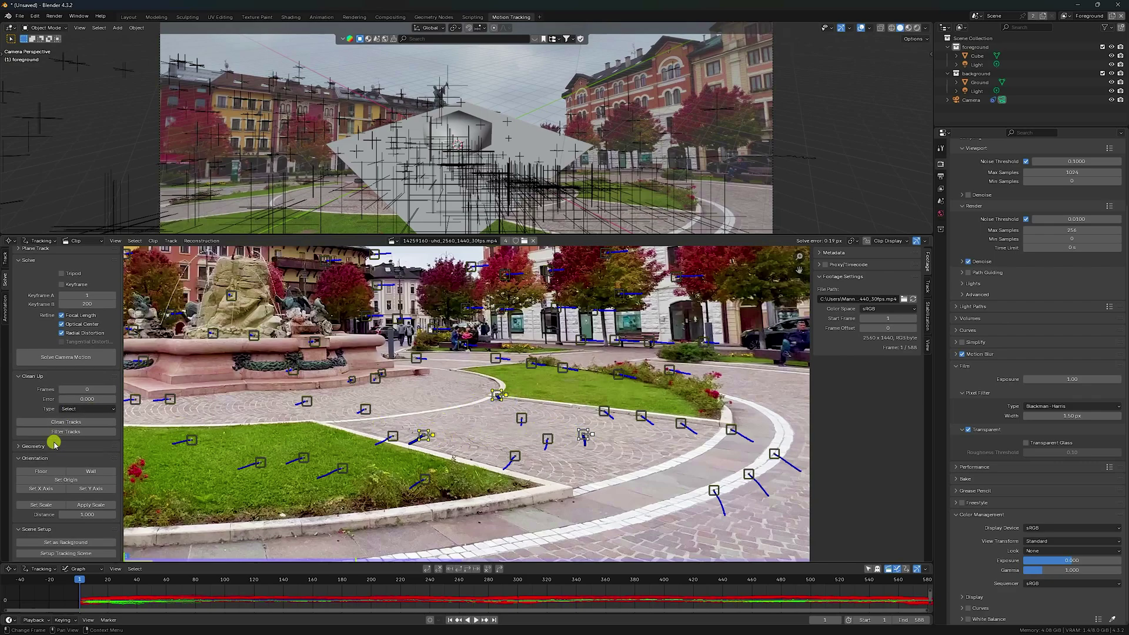
click(39, 472)
Set the scene scale from two ground trackers with a distance of 5
scroll(411, 200, down, 3)
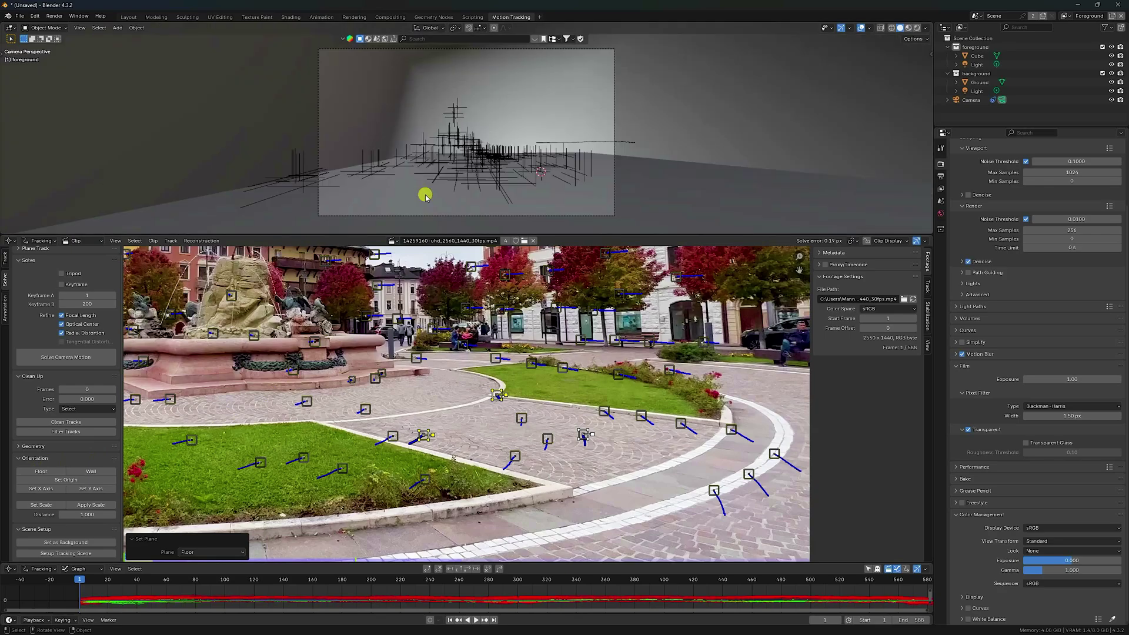
scroll(412, 176, up, 2)
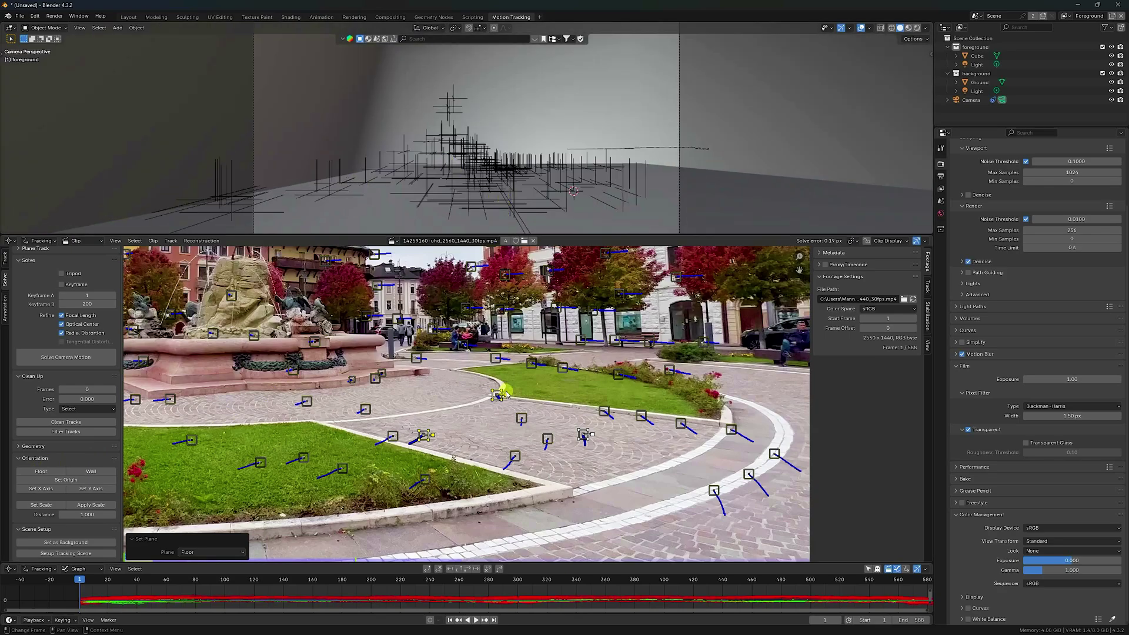
click(478, 422)
click(425, 438)
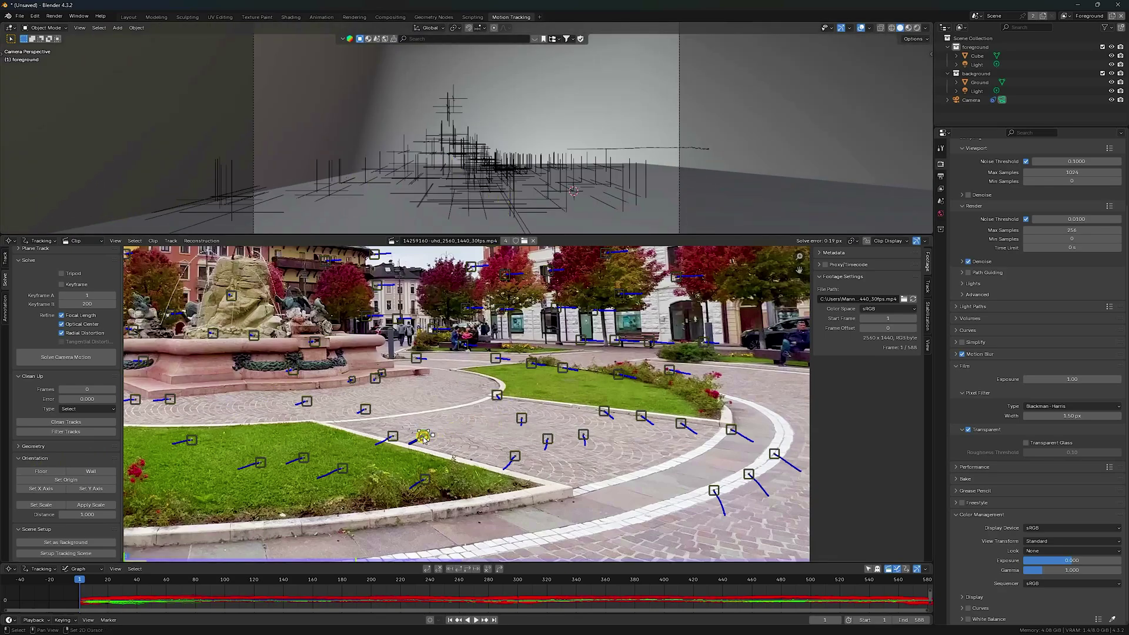
shift+click(499, 393)
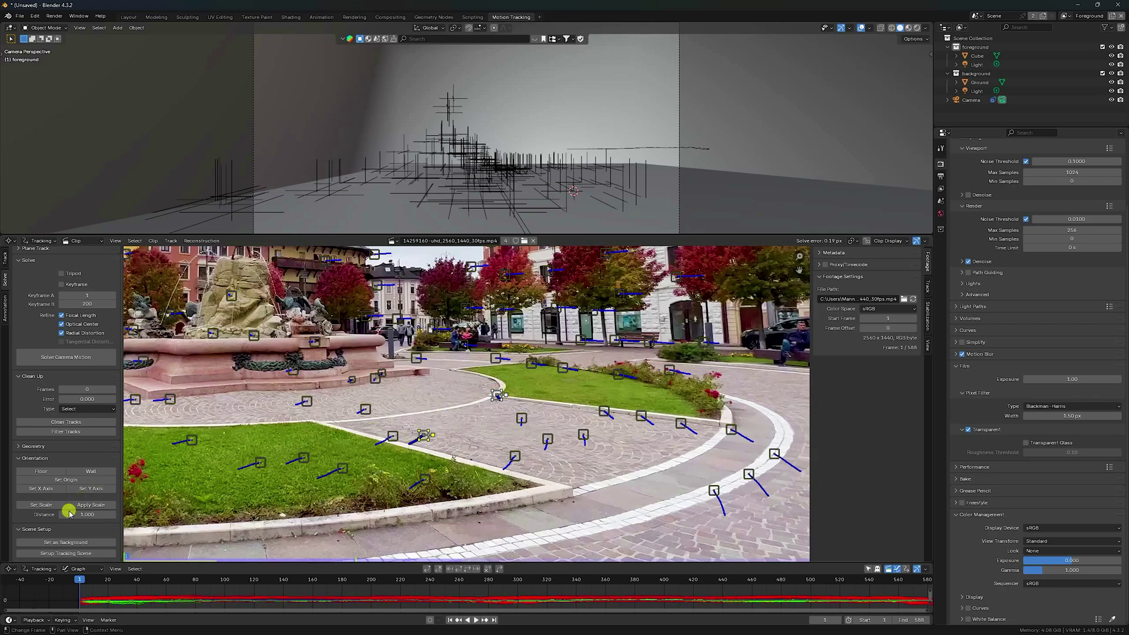
click(87, 514)
key(Return)
click(42, 505)
click(210, 552)
key(Return)
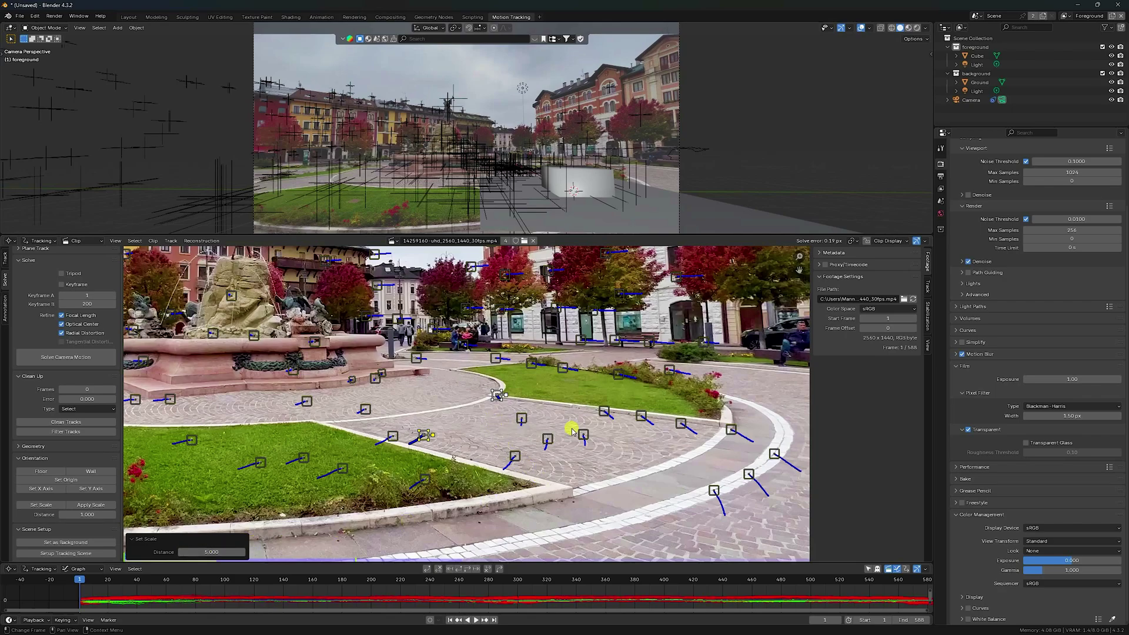
Set the scene origin and X axis from ground trackers, then switch to the Layout workspace
click(522, 418)
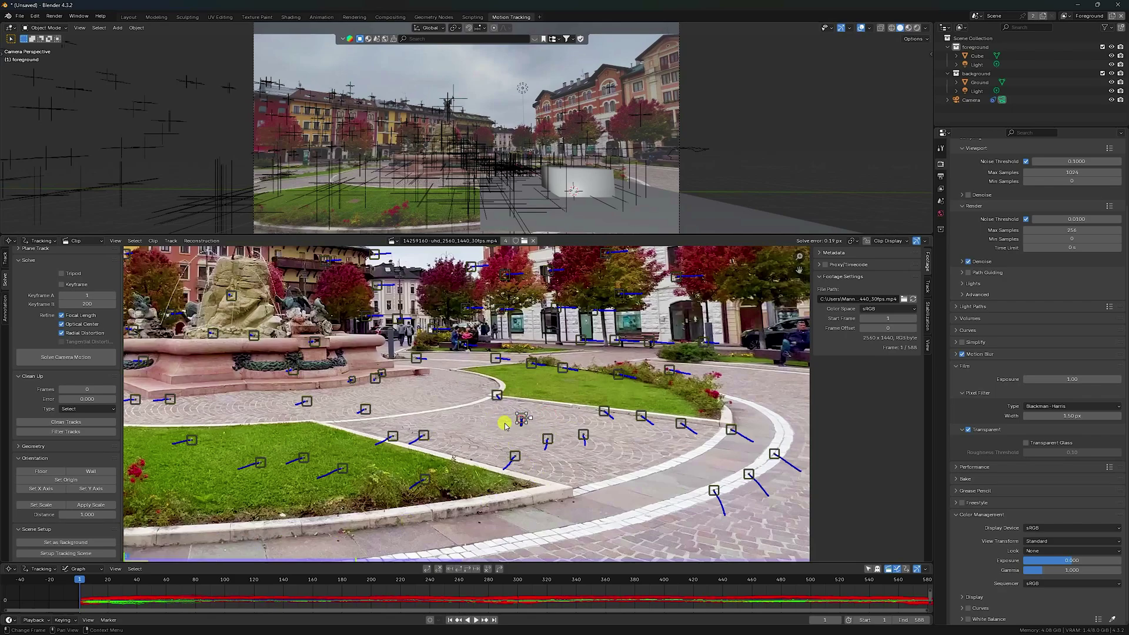
click(64, 481)
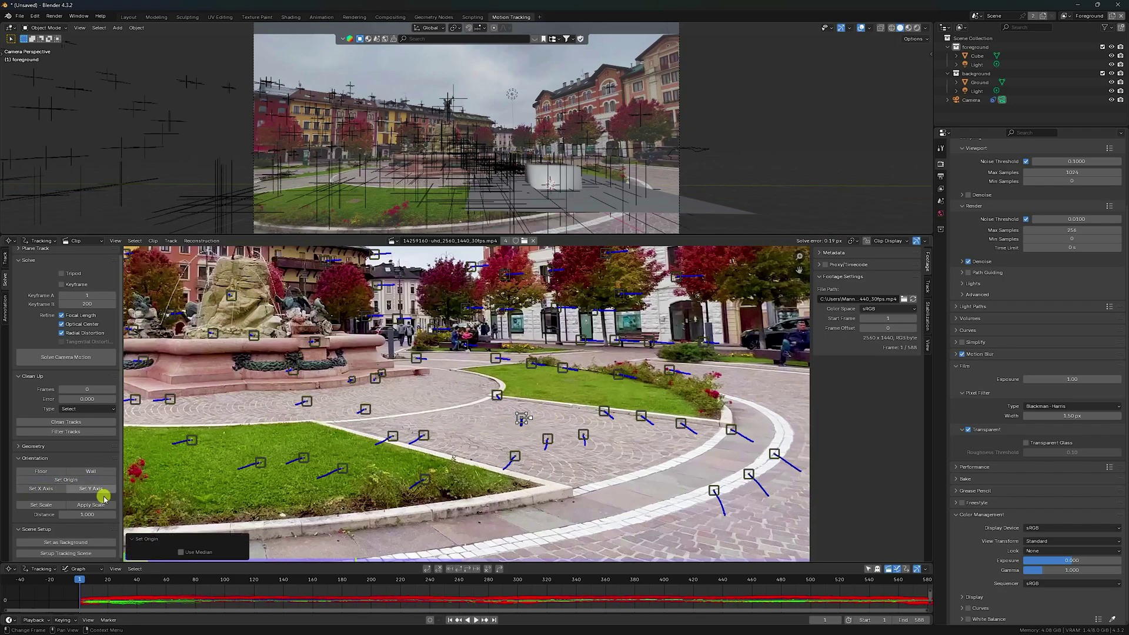
click(547, 438)
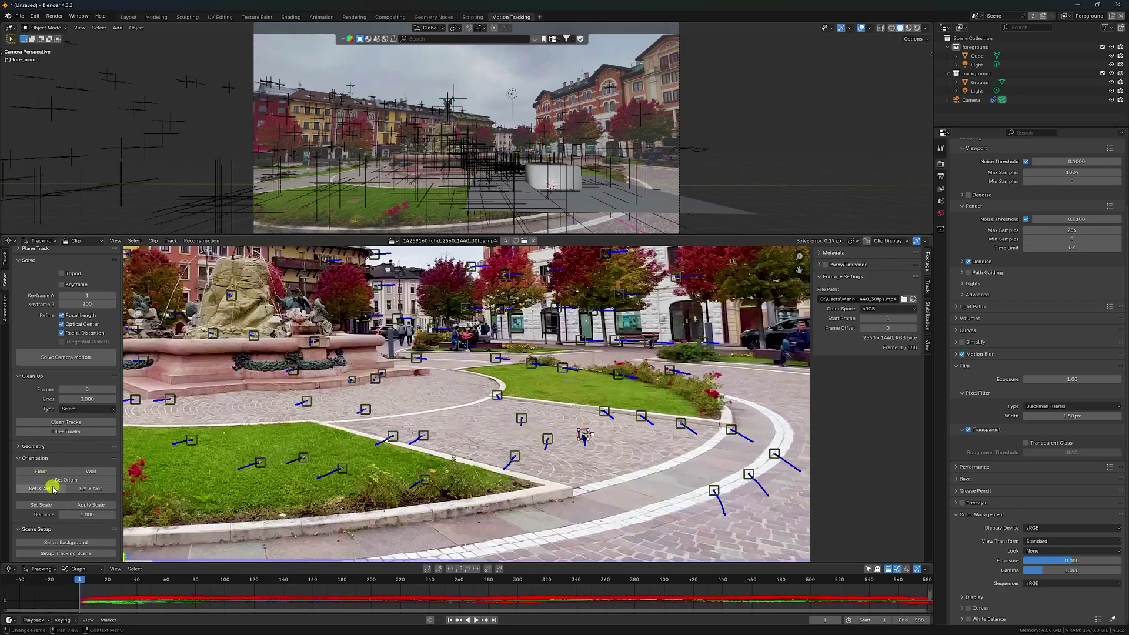
click(86, 489)
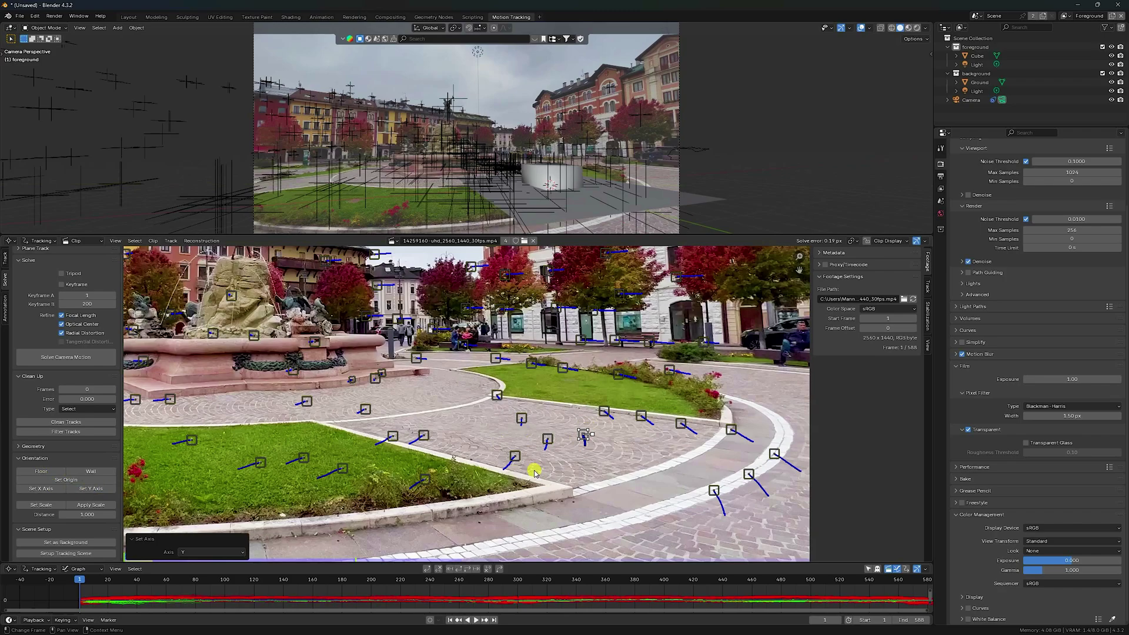
click(517, 455)
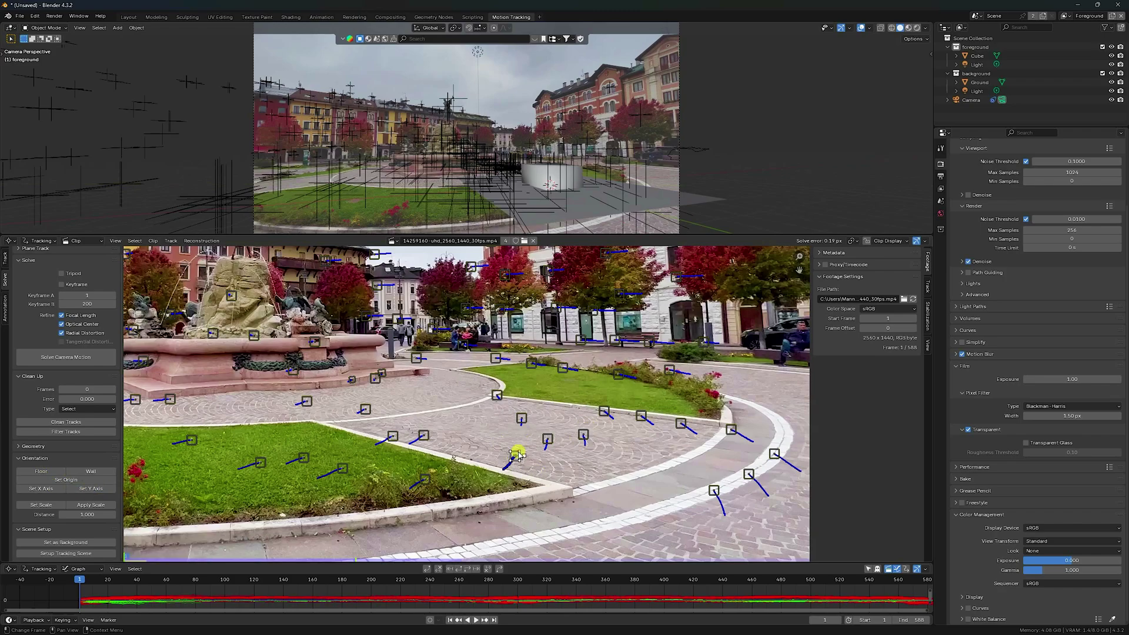
click(46, 489)
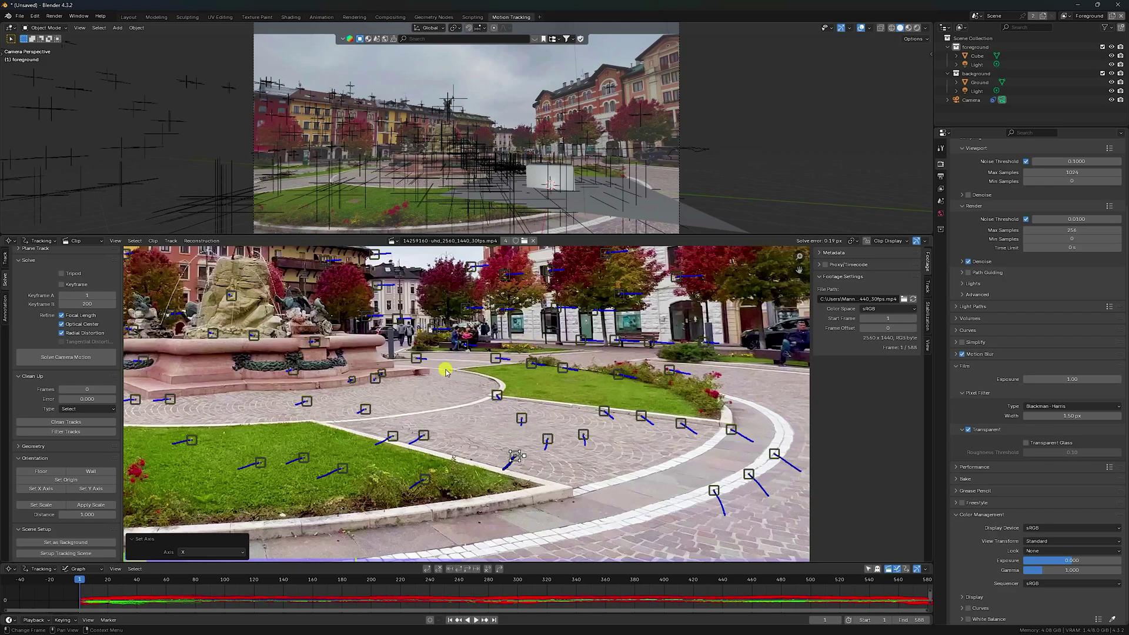
click(129, 17)
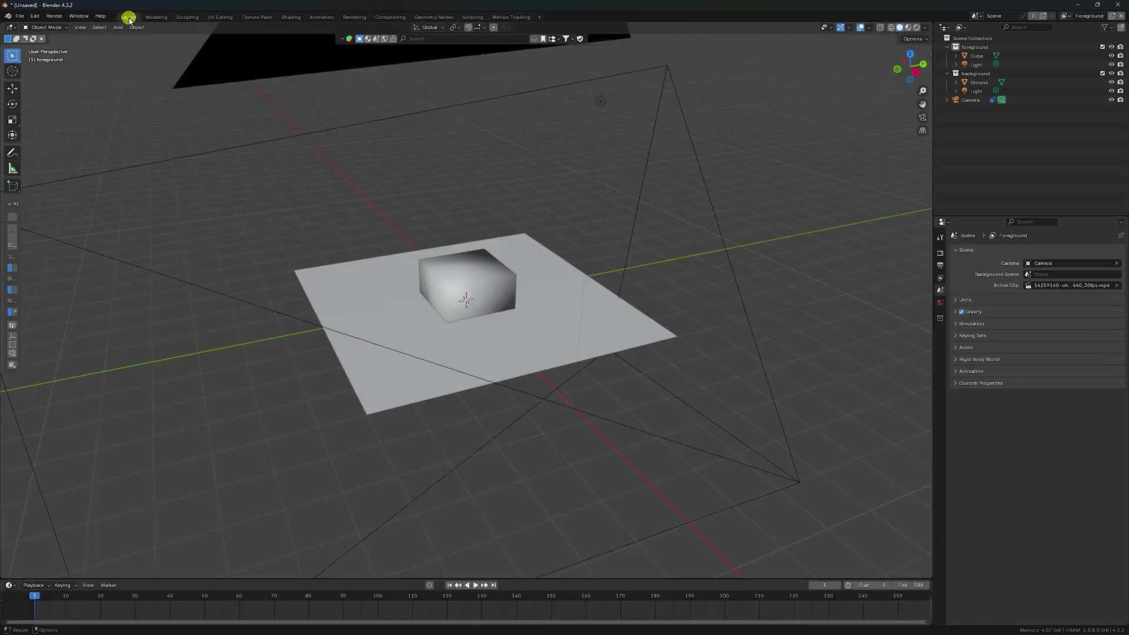
In camera view, raise the cube to Location Z 1 m
key(KP_0)
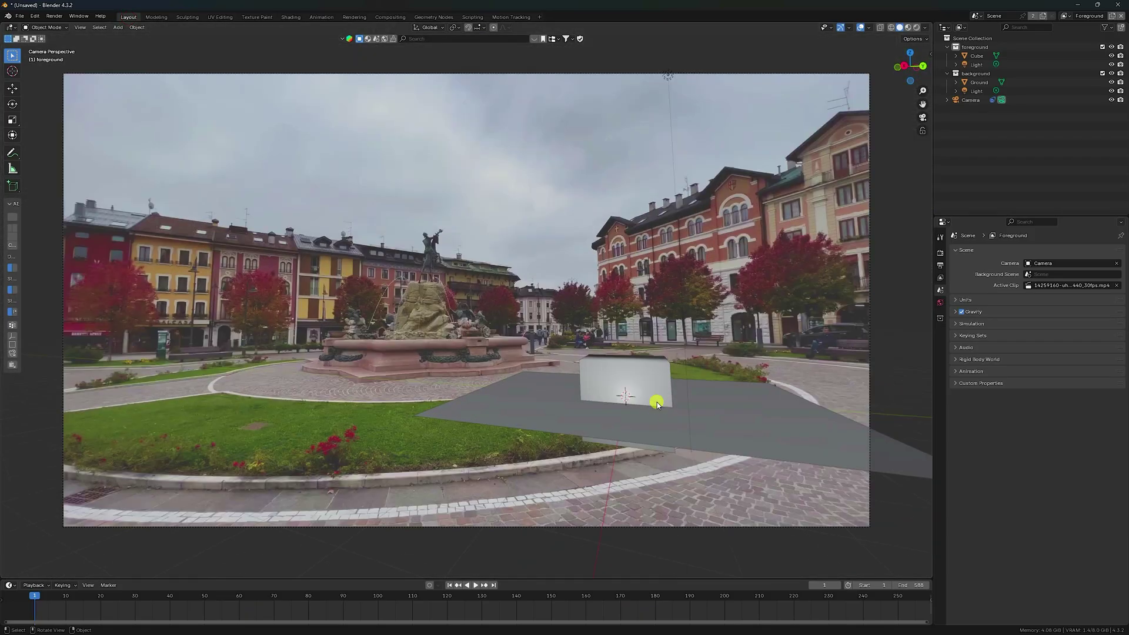
click(626, 376)
click(1067, 296)
text(1)
key(Return)
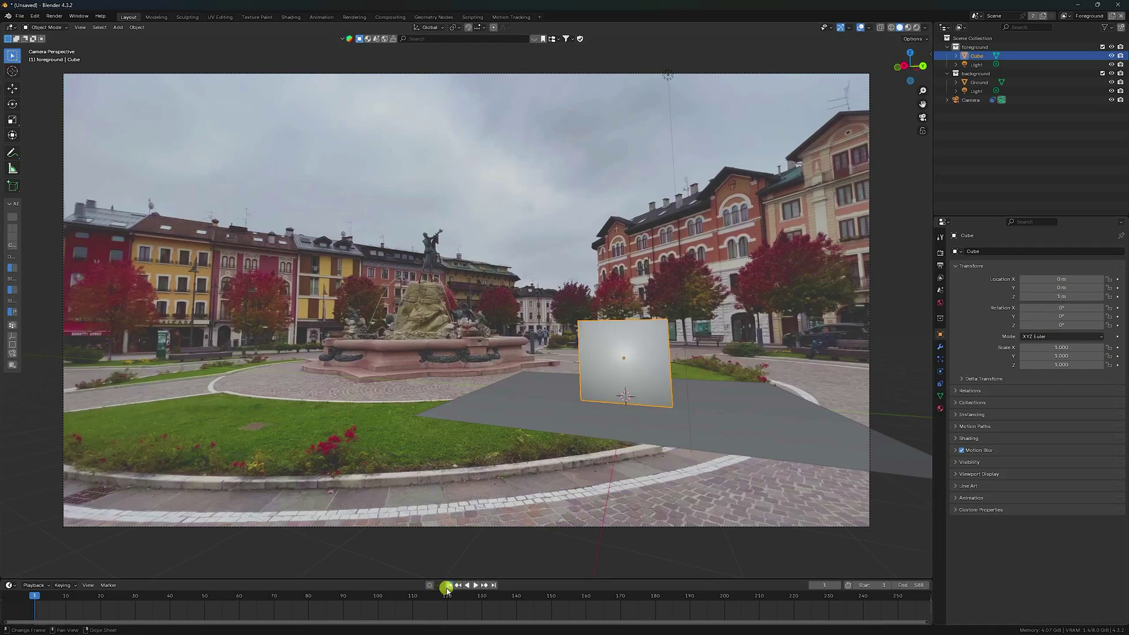
Set the output frame rate to 29.97 fps and start playback
click(940, 266)
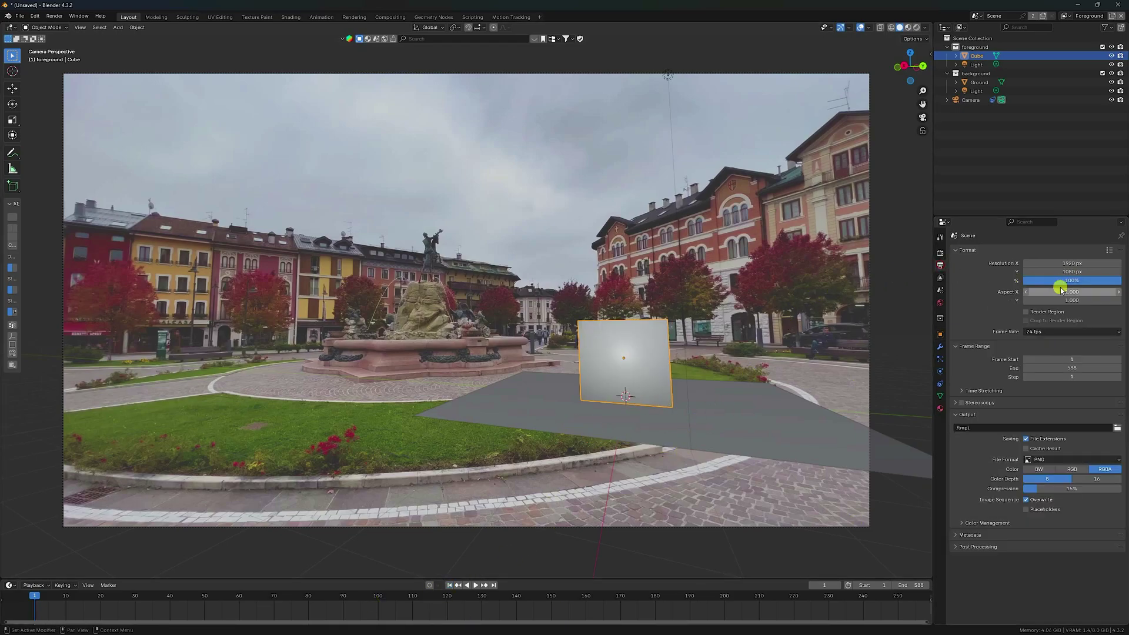
click(1038, 332)
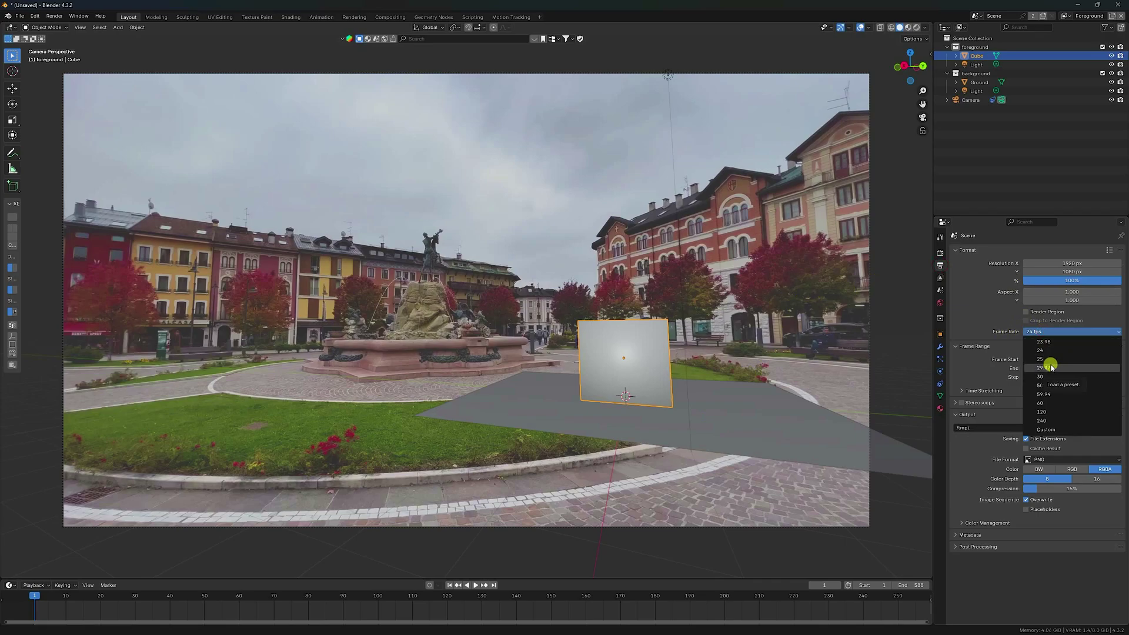
click(1051, 366)
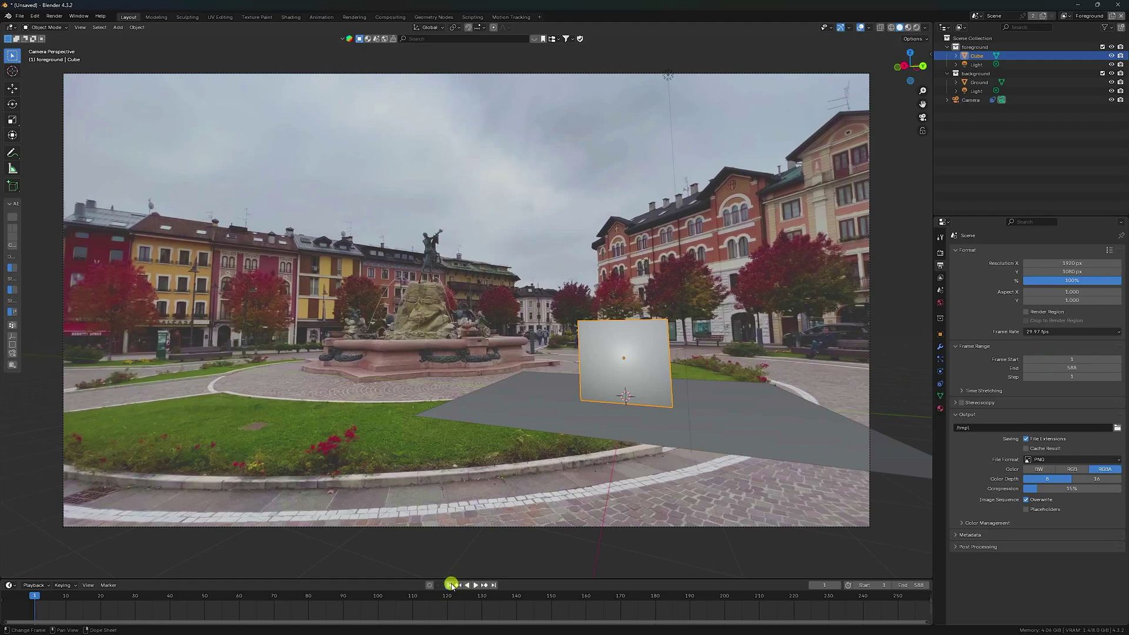
click(475, 585)
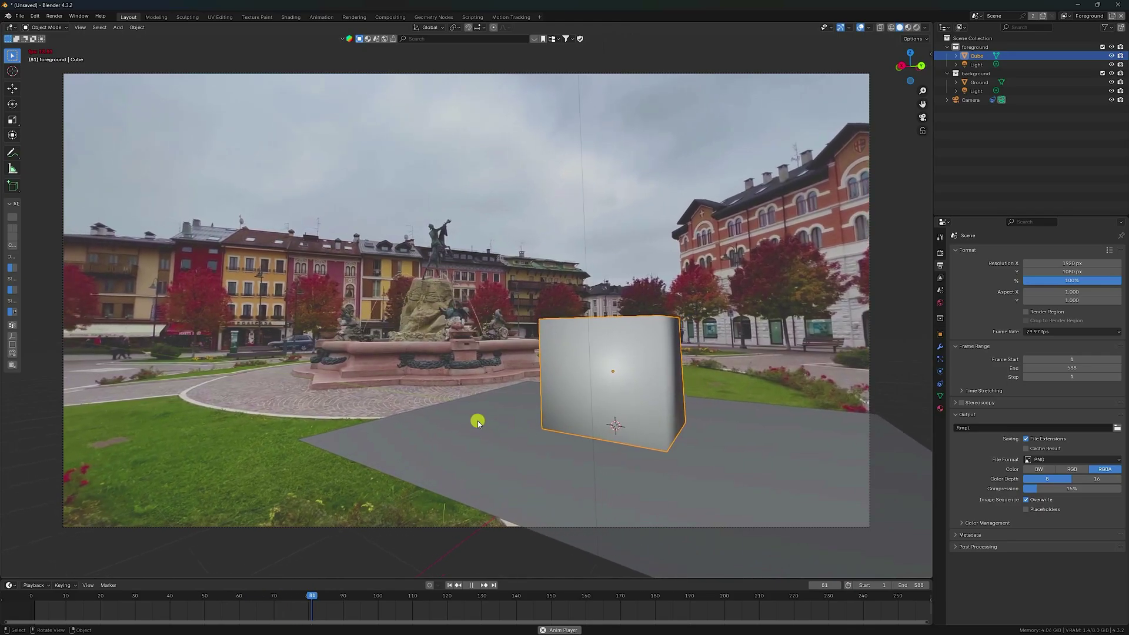
Stop playback and apply Shade Auto Smooth to the cube
scroll(477, 422, down, 1)
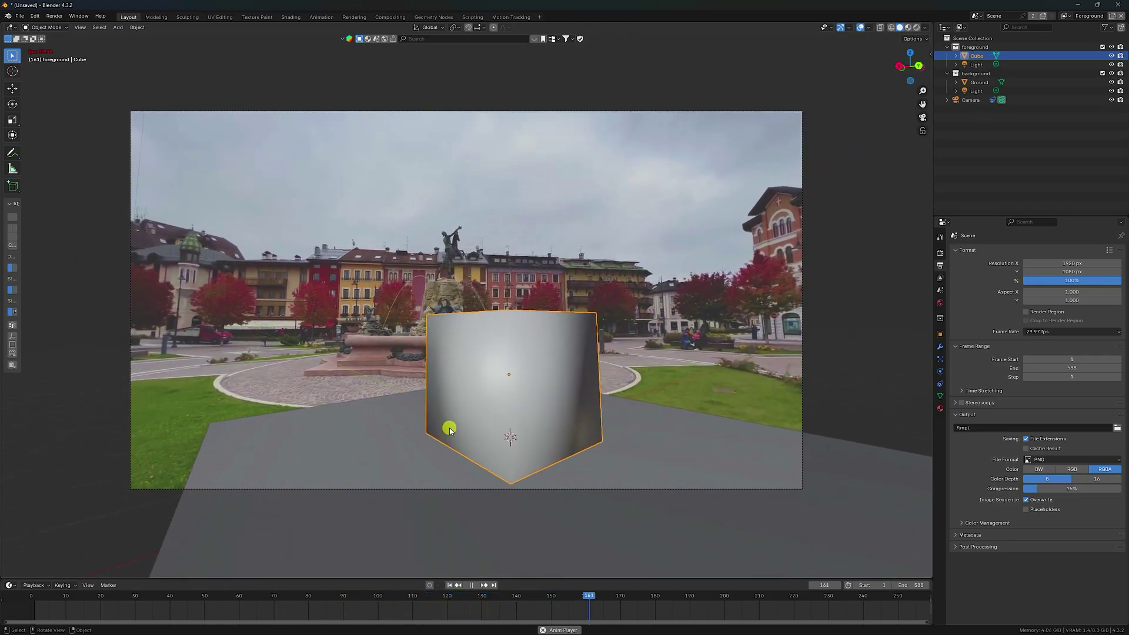
click(470, 585)
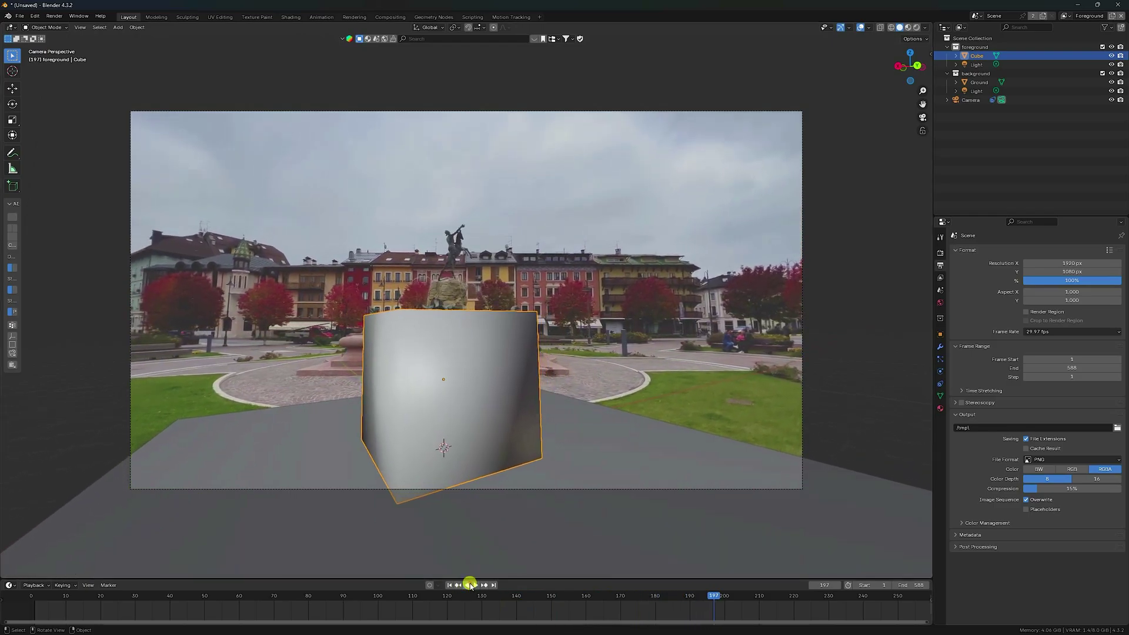
right_click(431, 342)
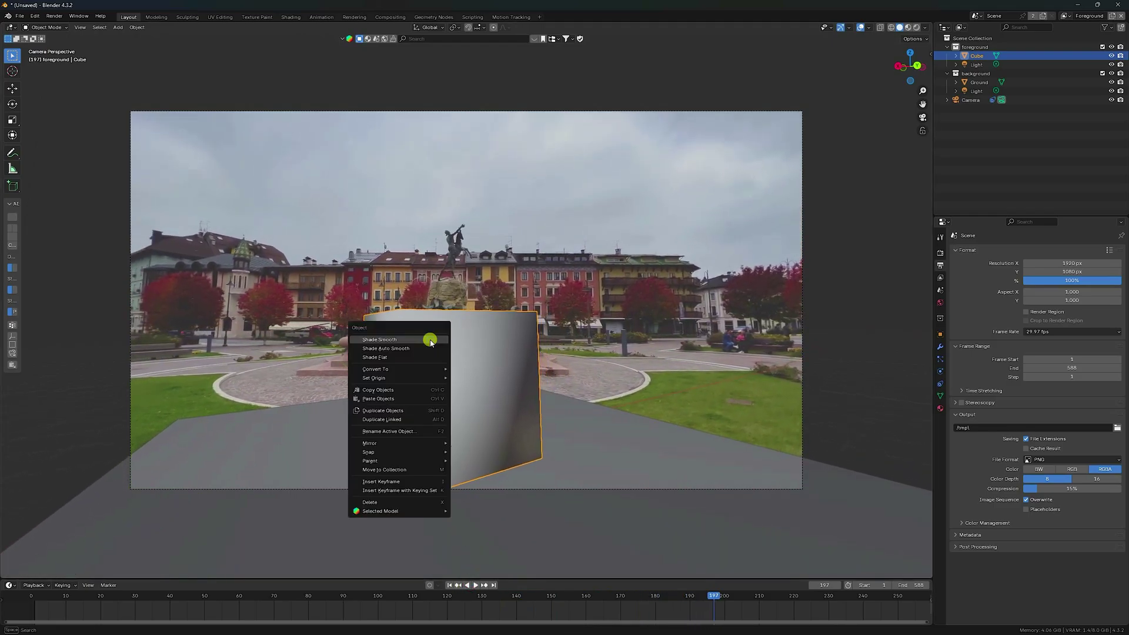
click(378, 348)
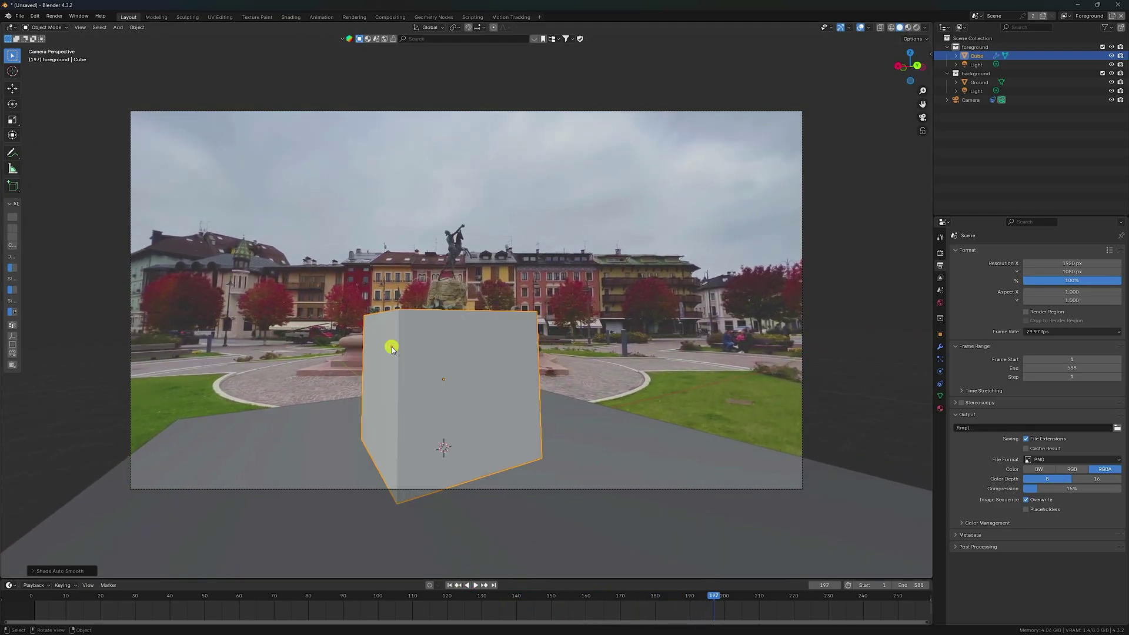
Replay the shot from frame 1 to check the cube's tracking, then return to frame 1
click(447, 585)
click(479, 587)
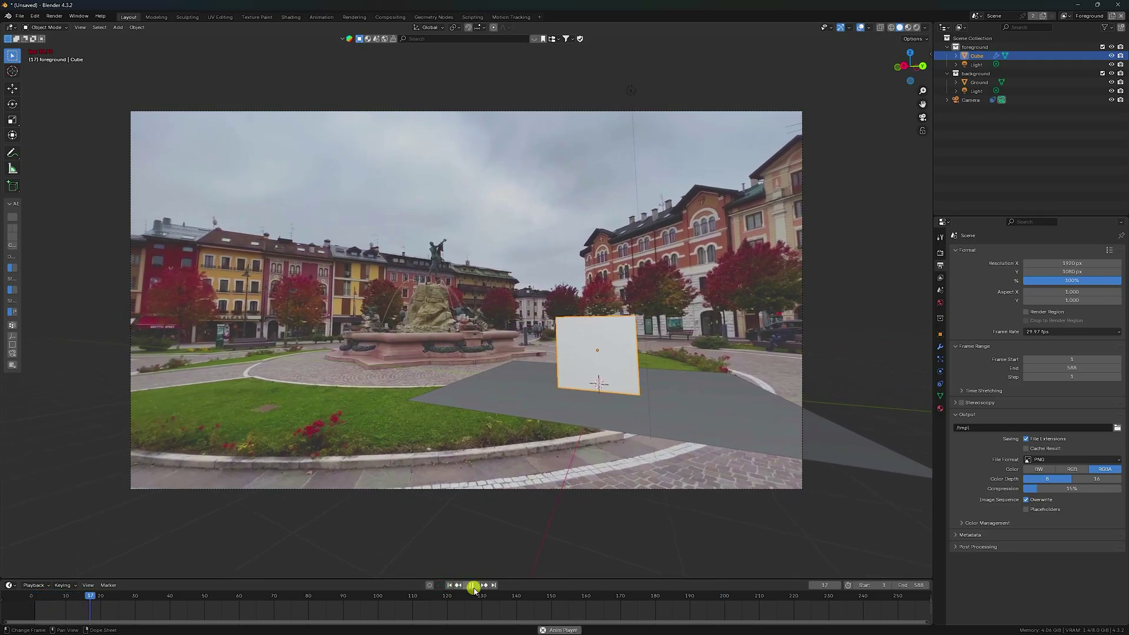
scroll(458, 602, down, 4)
scroll(327, 608, down, 3)
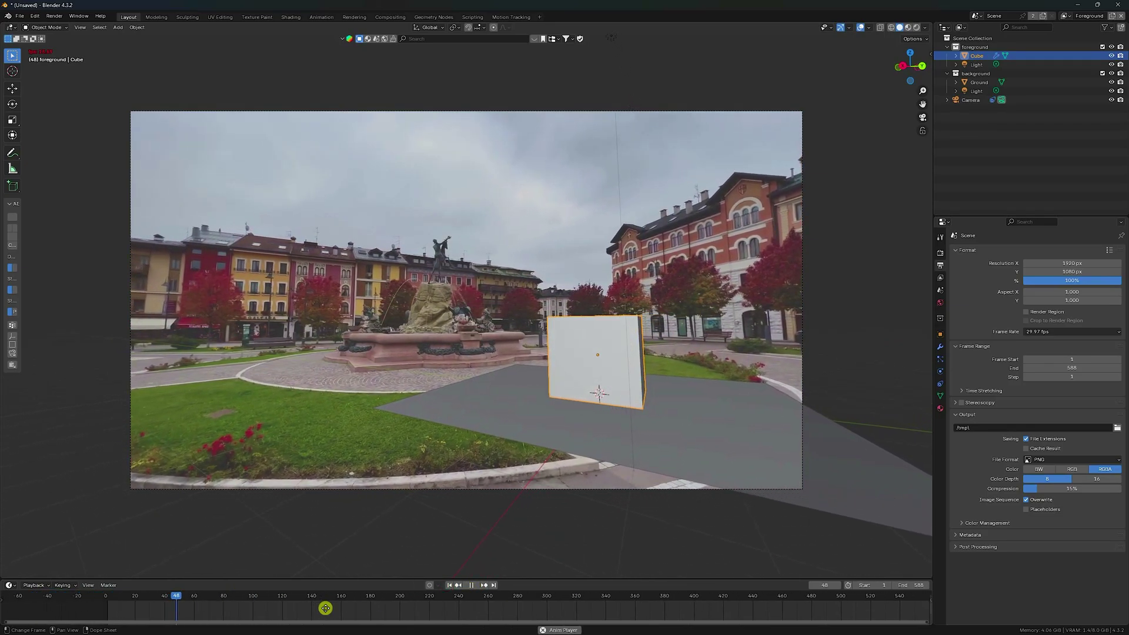
scroll(441, 606, up, 2)
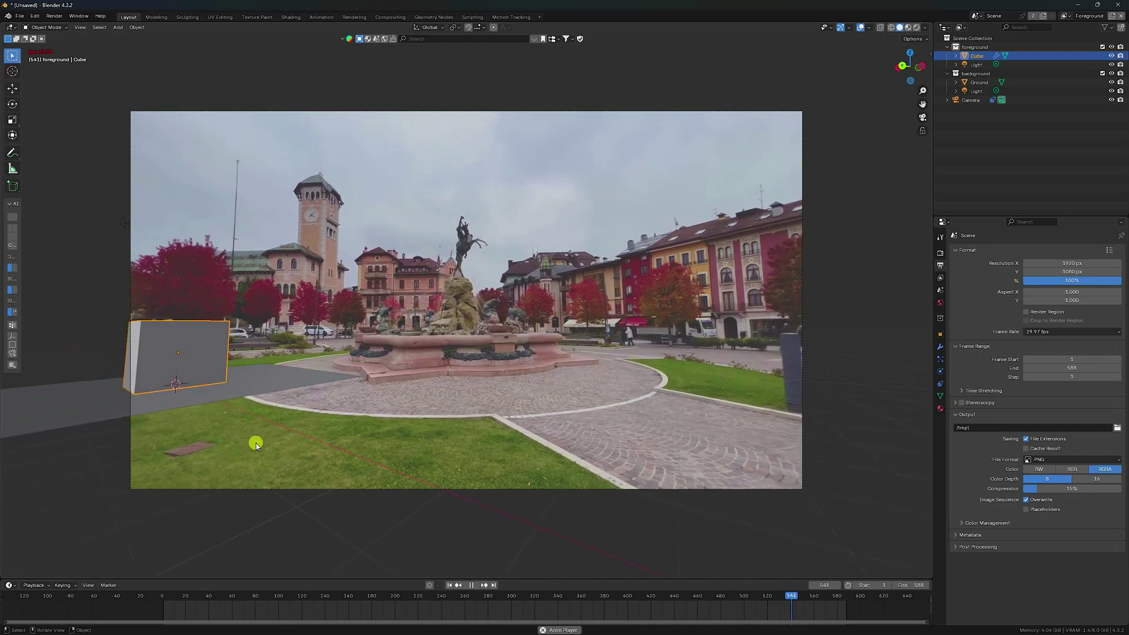
click(472, 585)
click(451, 585)
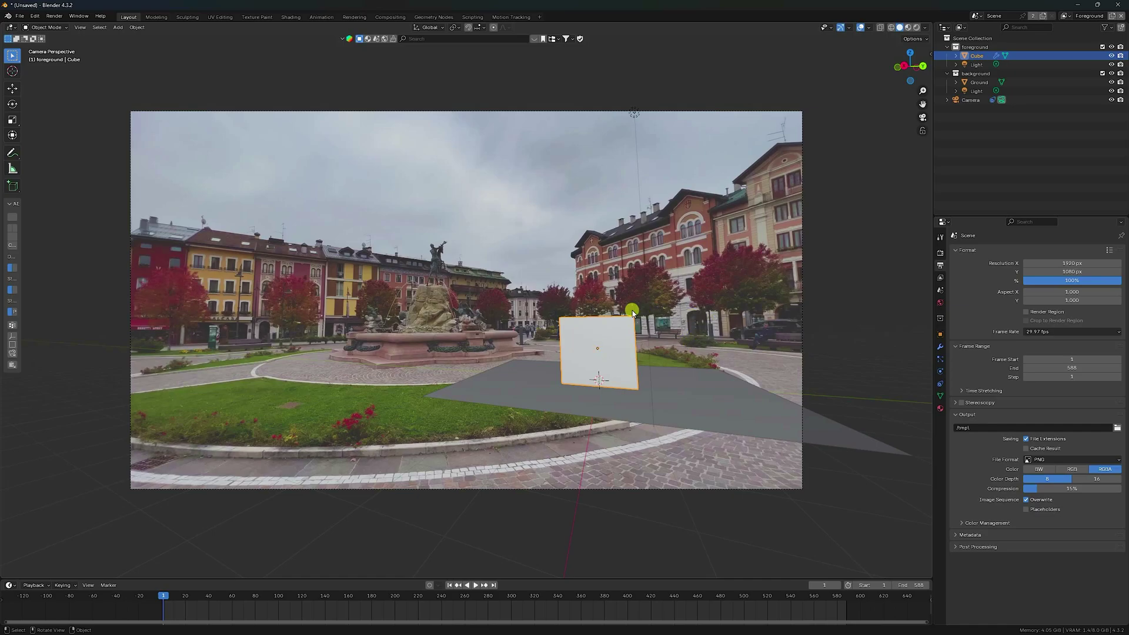
Delete the test cube, scale the Ground plane to about 5.25 and rotate it 24° on Z
key(Delete)
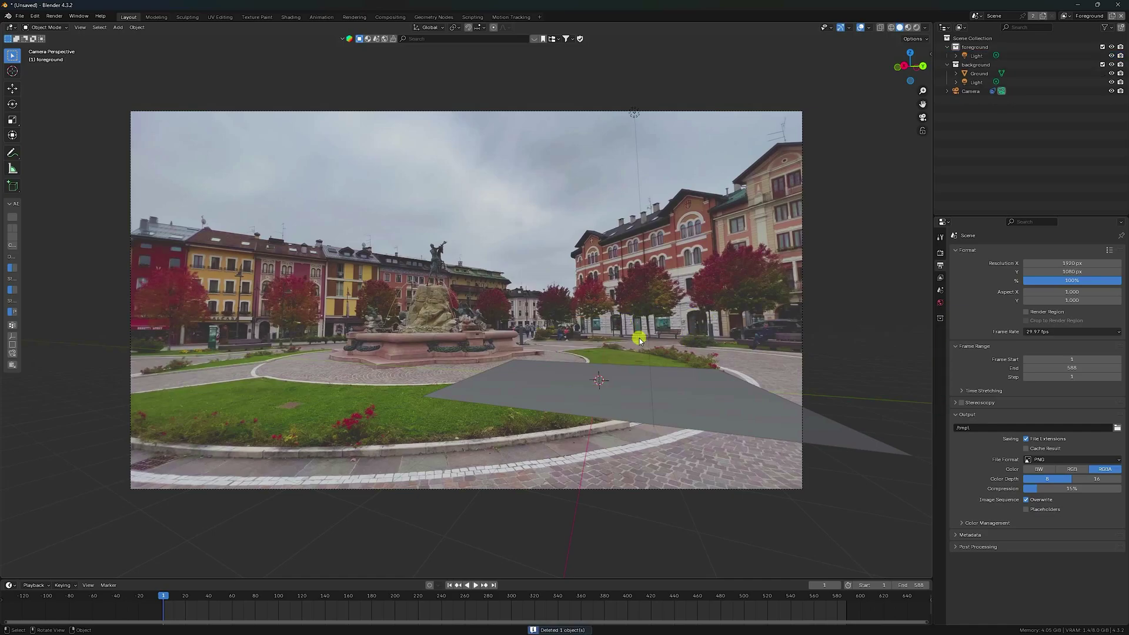
click(689, 395)
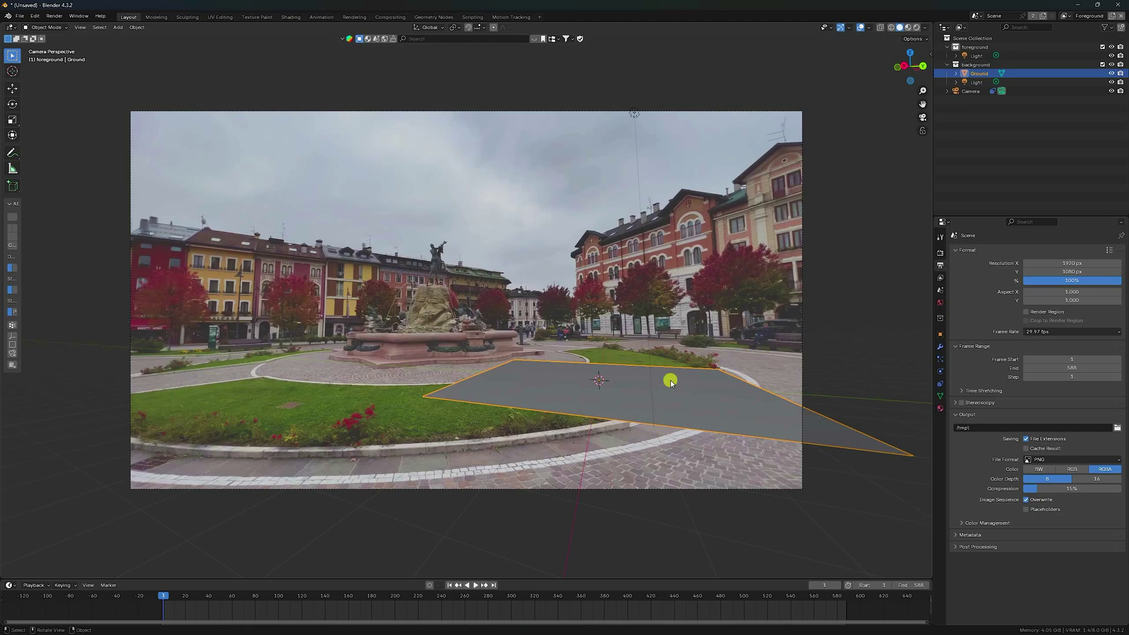
key(s)
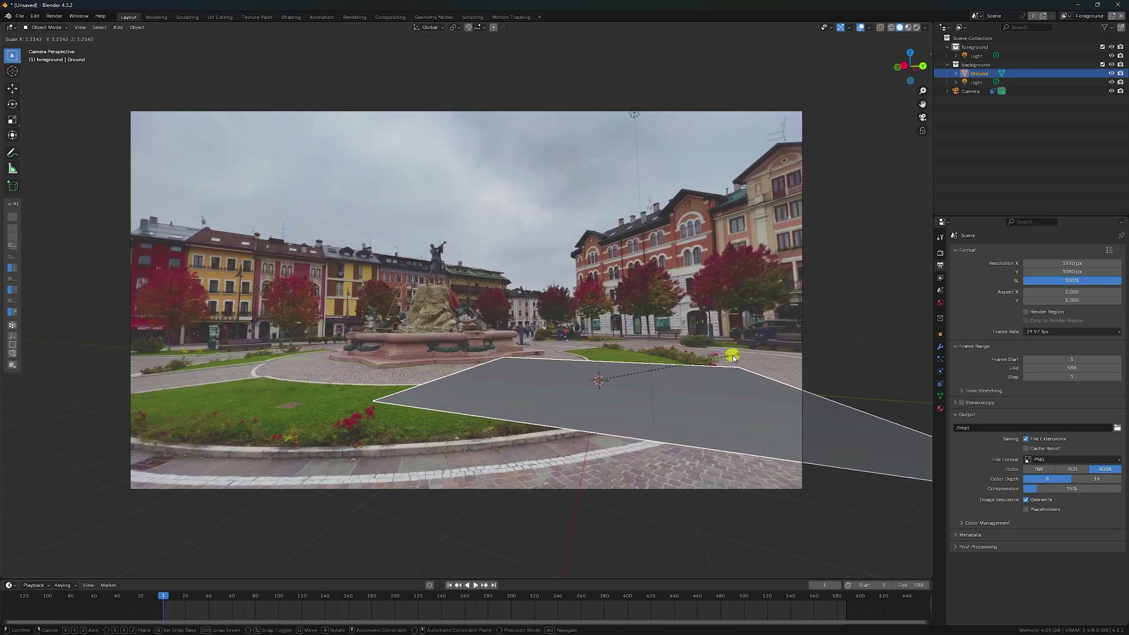
click(733, 355)
click(940, 335)
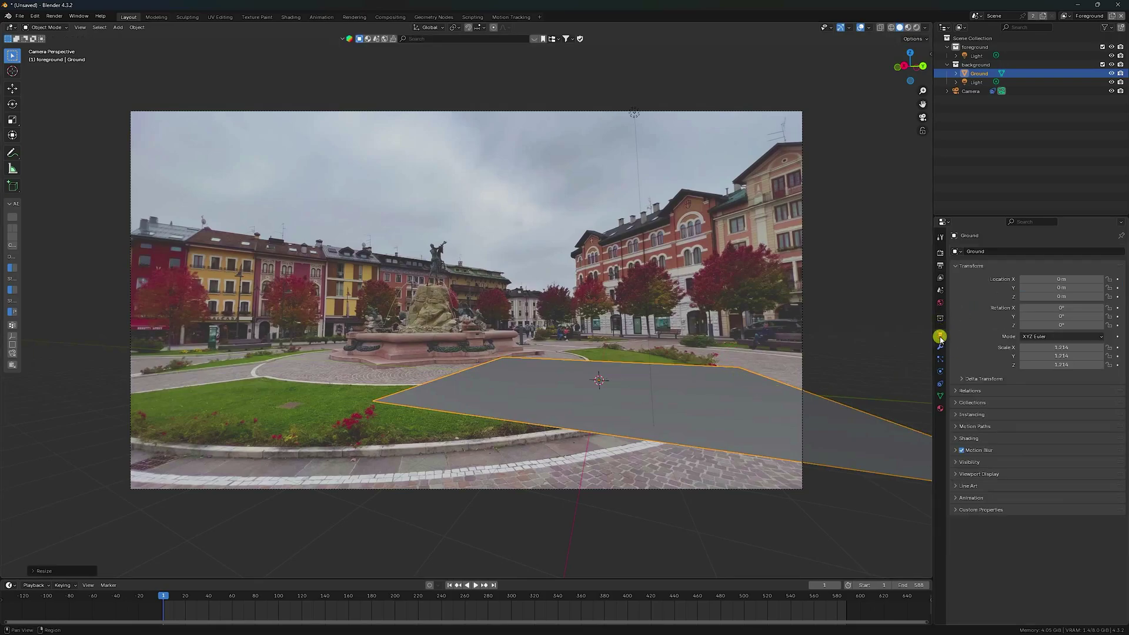
drag(1061, 325, 146, 334)
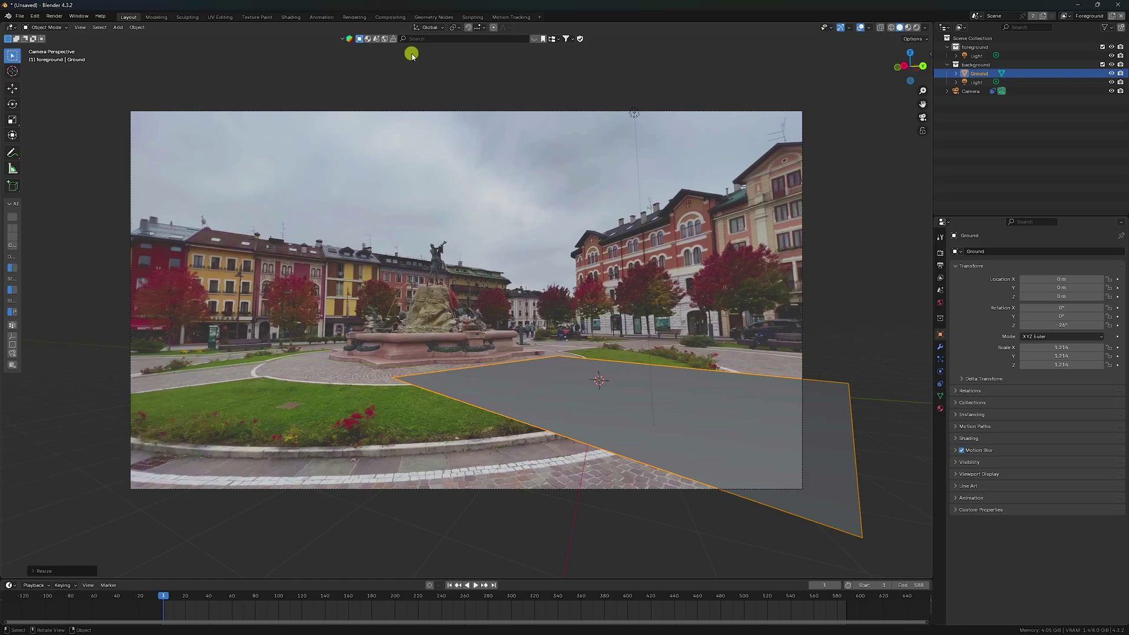
Open the BlenderKit asset bar and search for 'car'
click(364, 39)
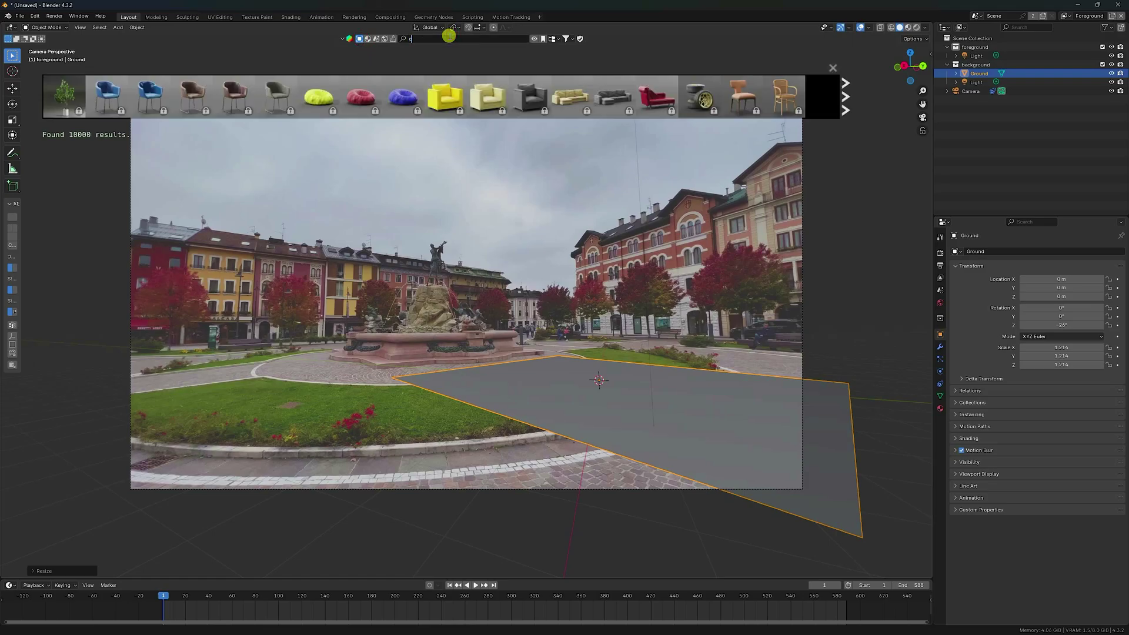
key(Return)
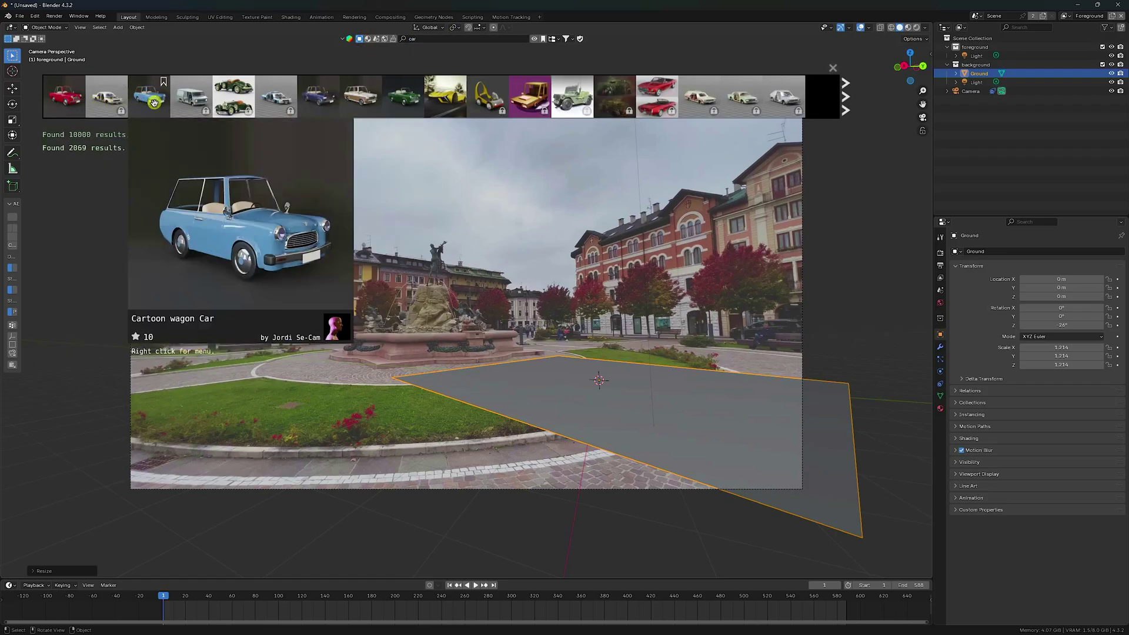
mouse_move(289, 104)
mouse_move(403, 104)
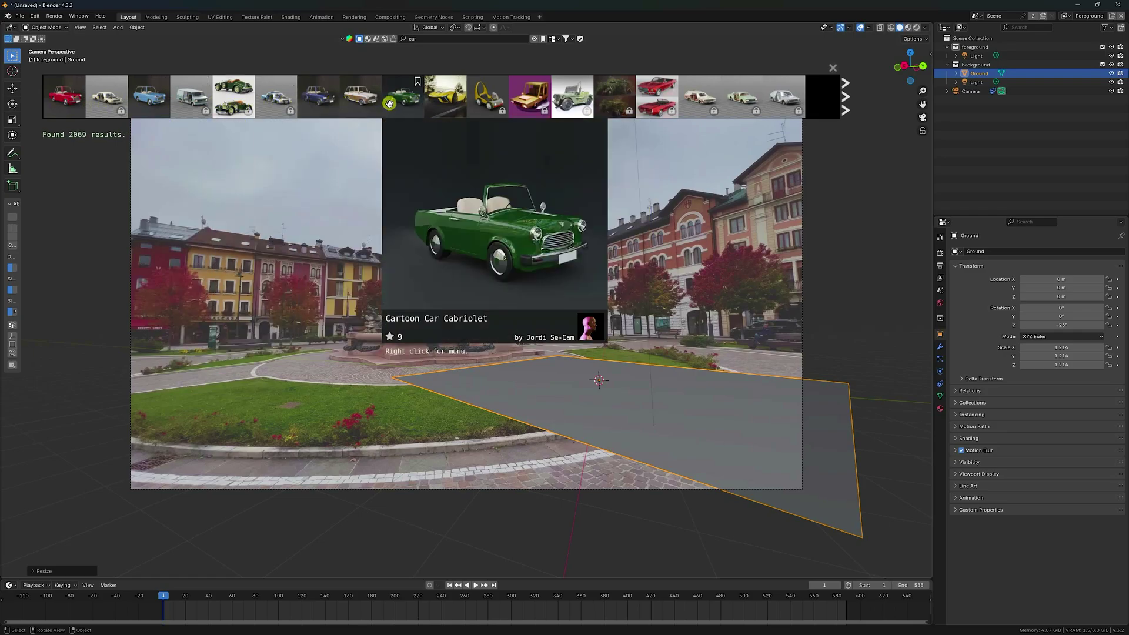
mouse_move(436, 97)
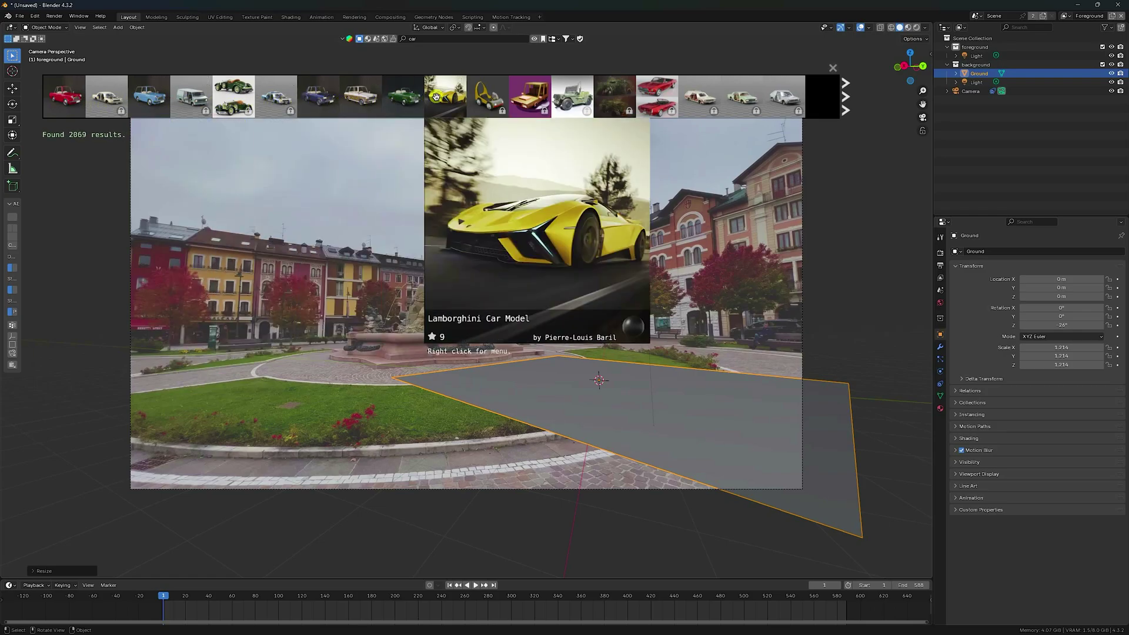
mouse_move(647, 105)
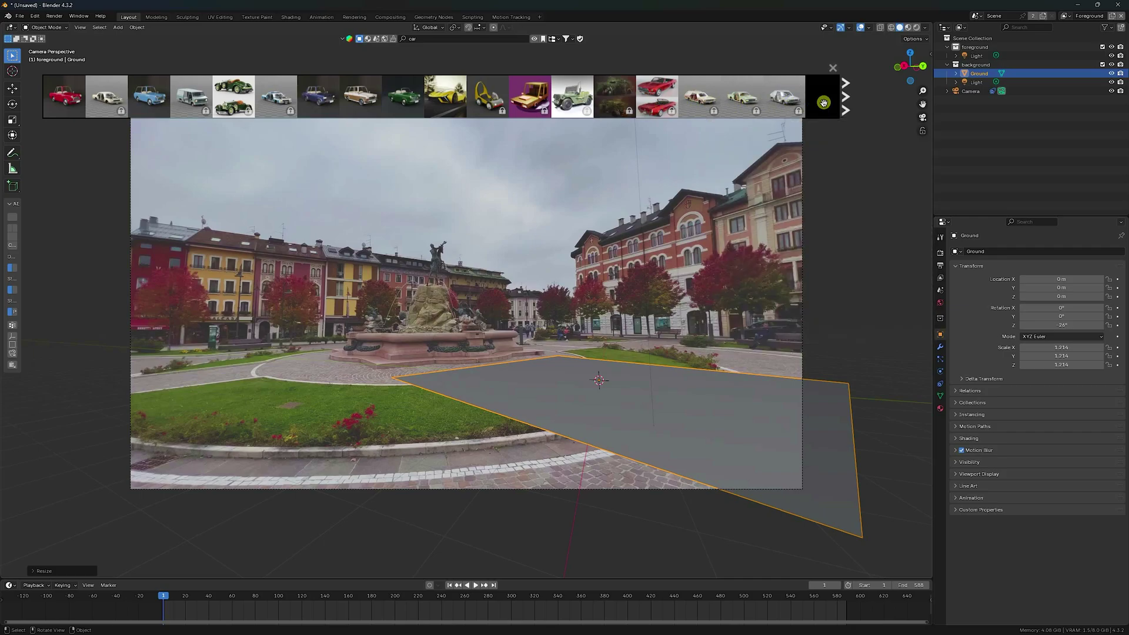
Search for 'sports car' and download the McLaren 570s into the scene
click(427, 39)
key(Return)
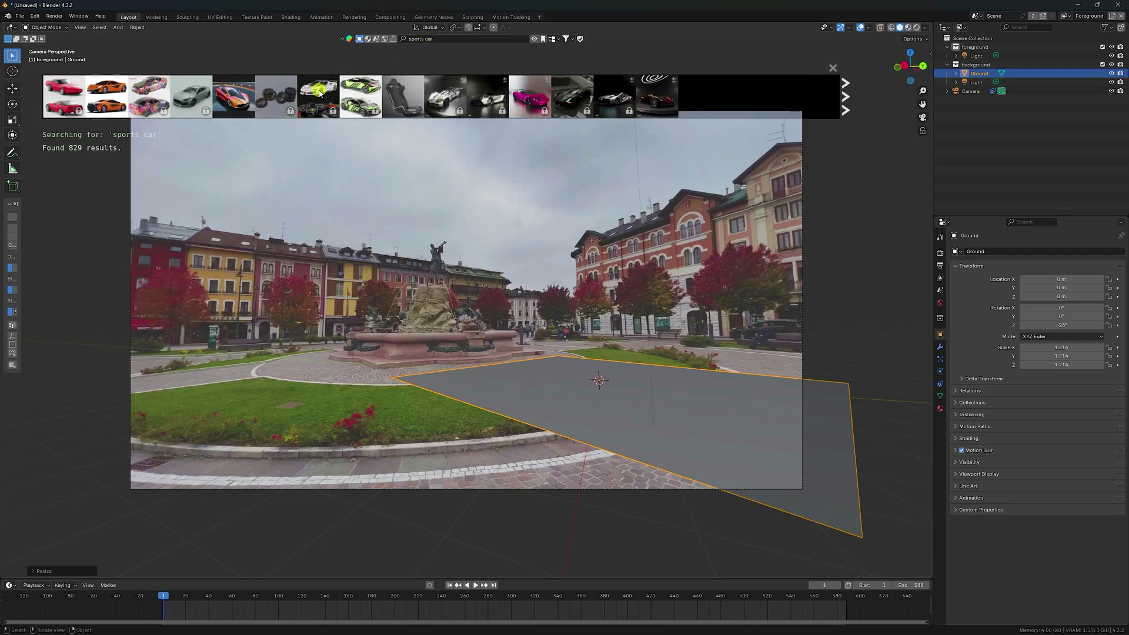
mouse_move(94, 110)
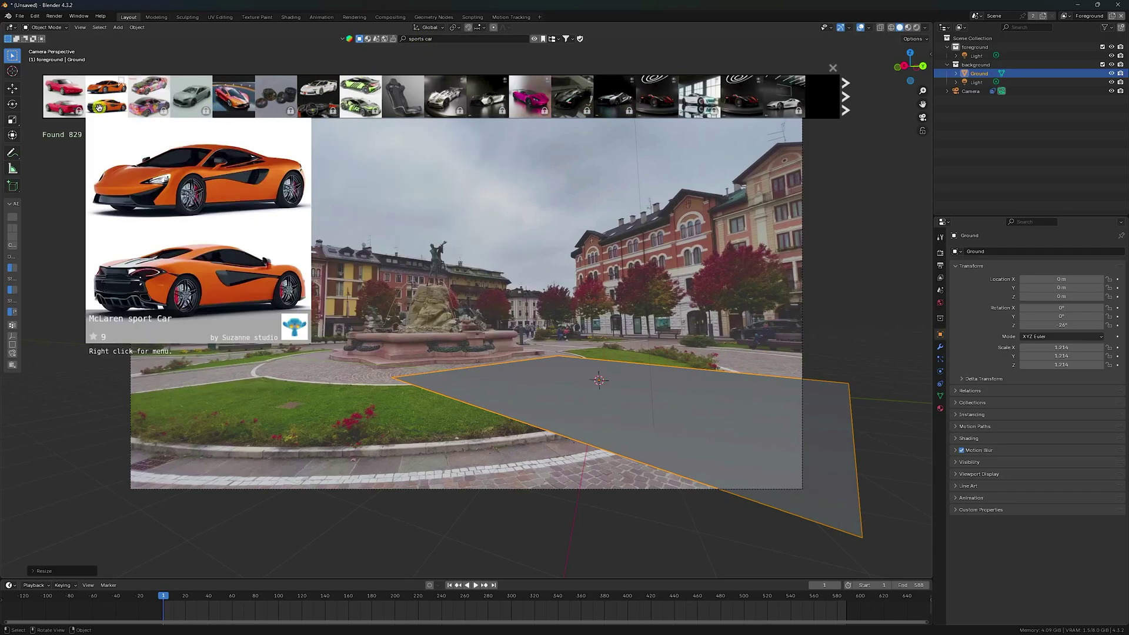
click(116, 102)
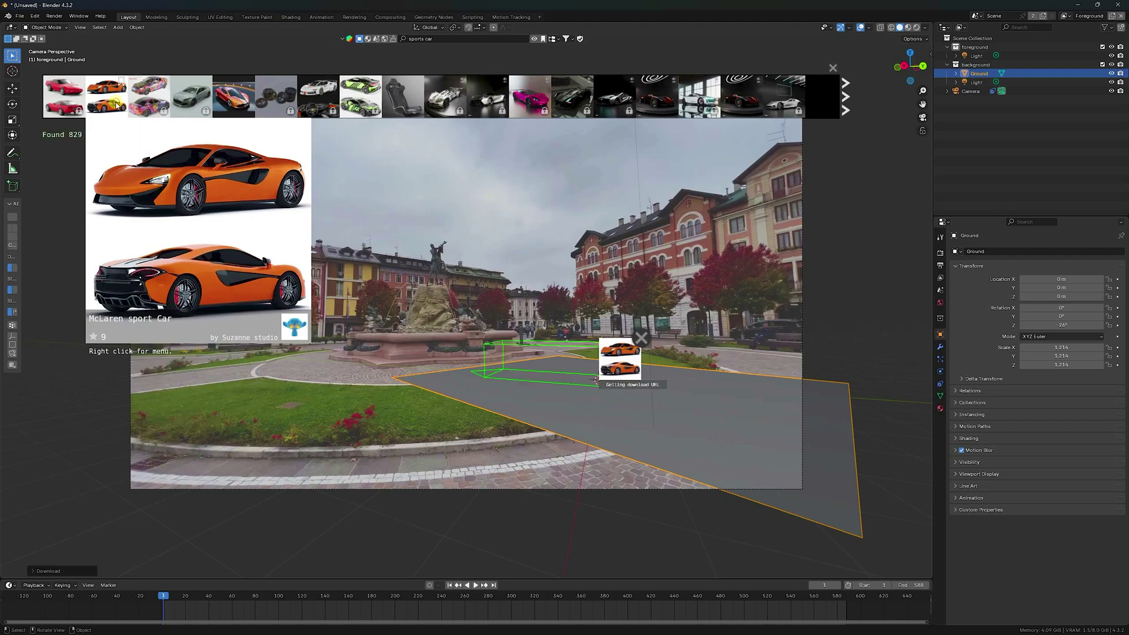
scroll(641, 355, up, 2)
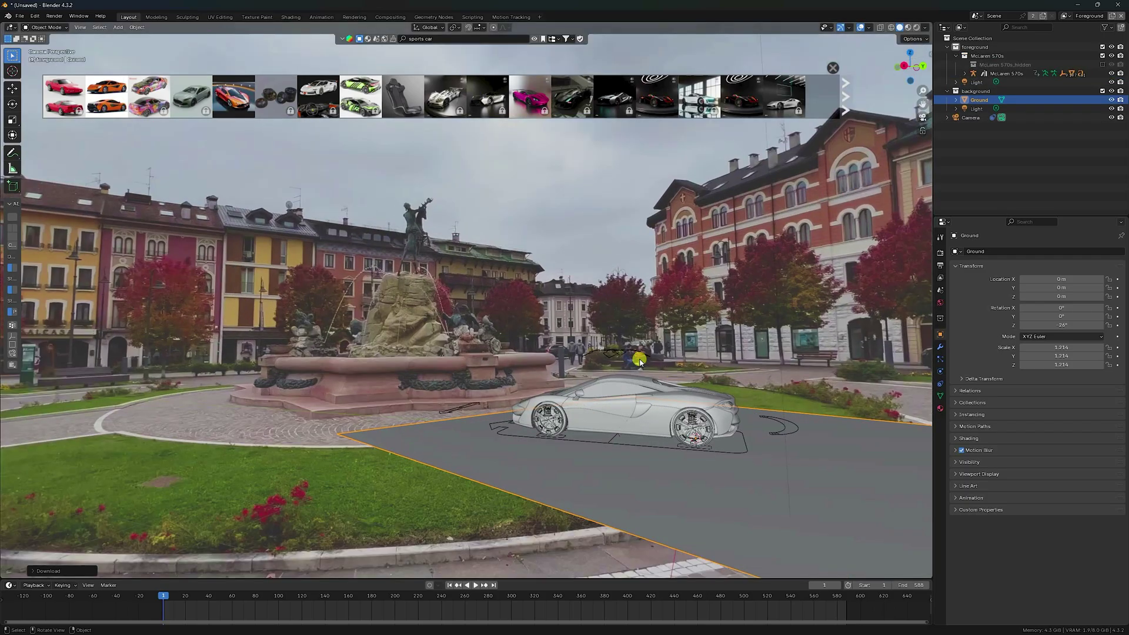
Select the McLaren 570s, rotate it on Z, and set the Move tool to Local orientation
scroll(594, 360, down, 1)
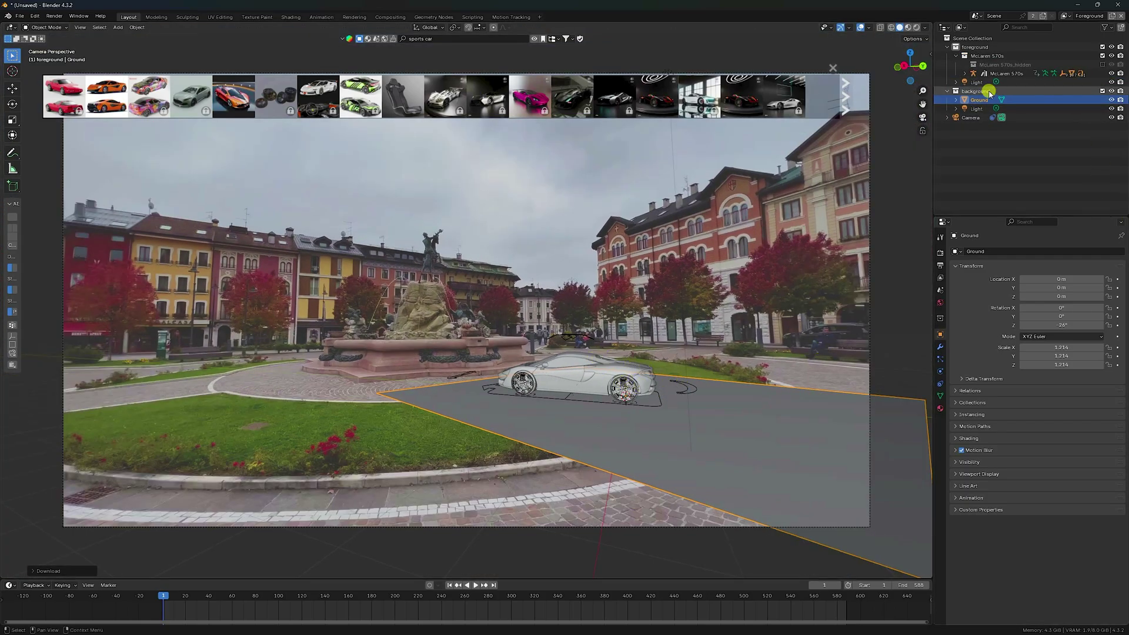
click(1006, 73)
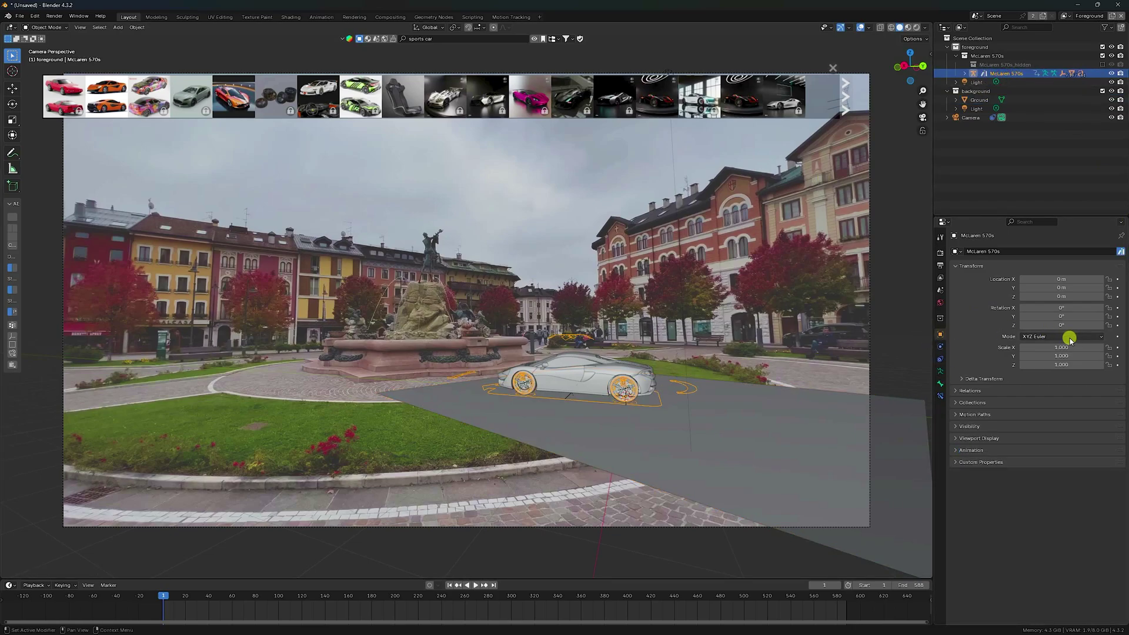
drag(1061, 325, 223, 329)
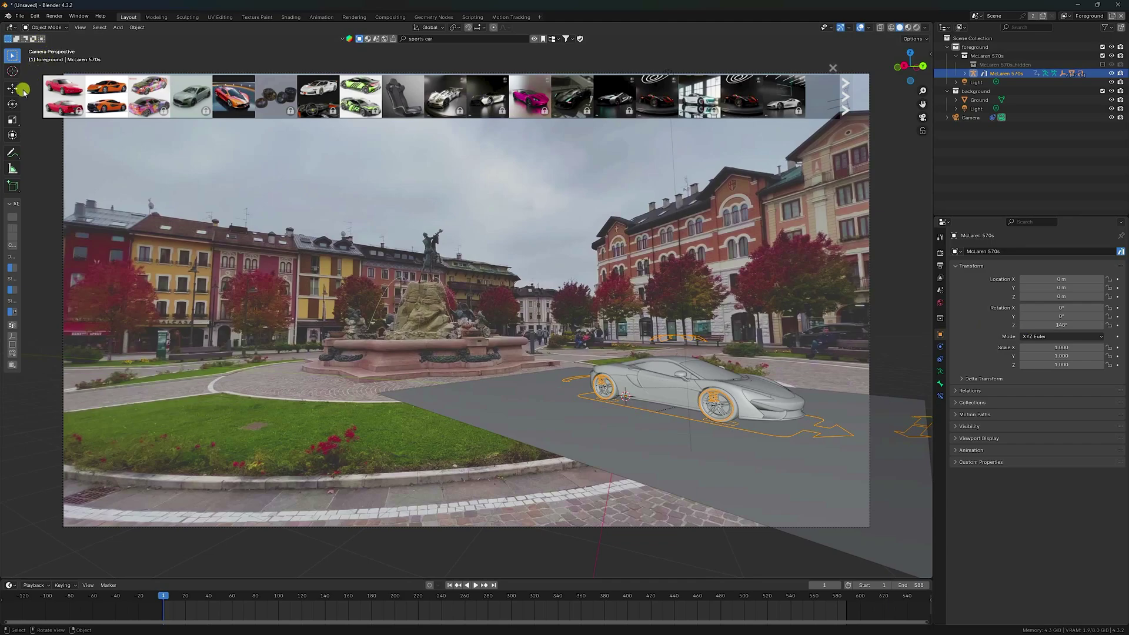
click(12, 88)
middle_drag(650, 300, 549, 404)
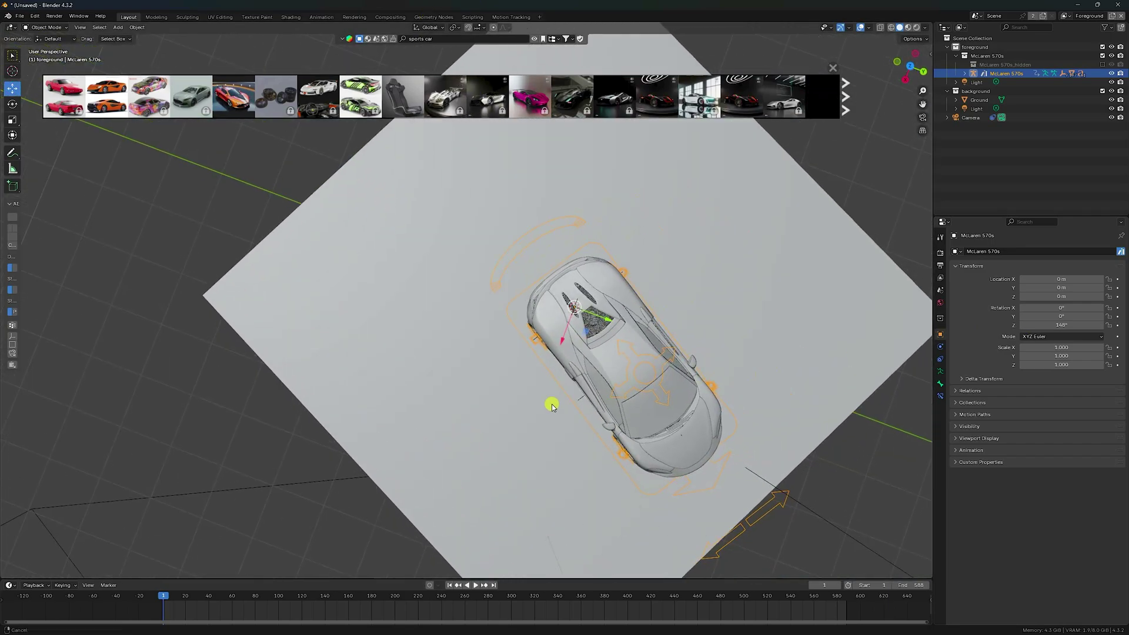
click(424, 27)
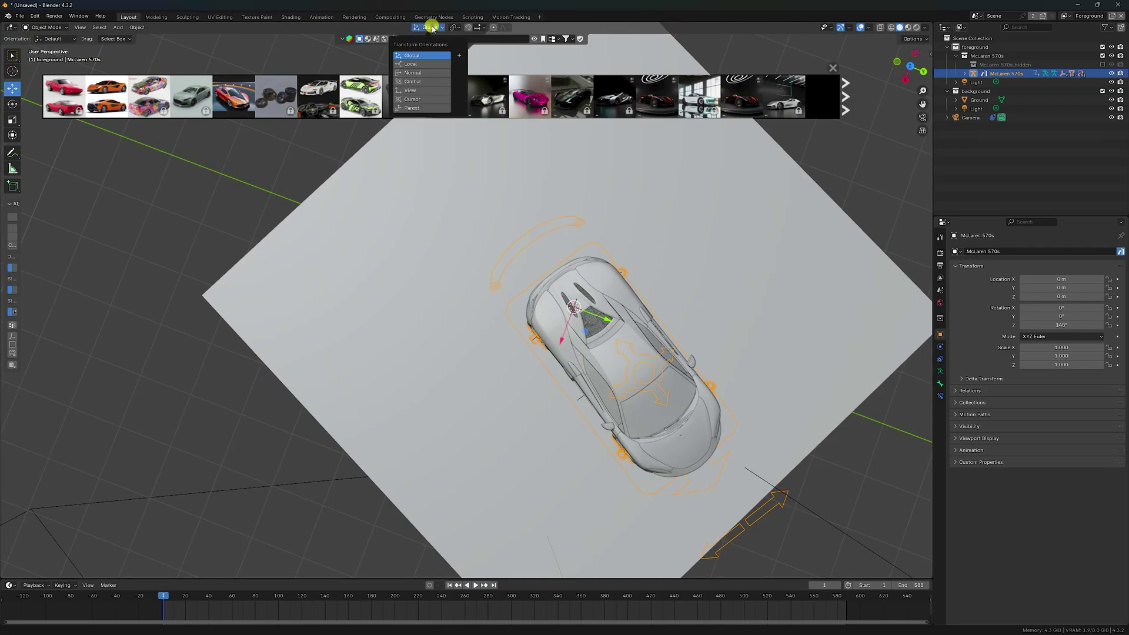
click(416, 63)
Scale the car up and slide it to about X -0.323 m, Y 1.994 m beside the fountain
drag(604, 285, 457, 239)
key(KP_0)
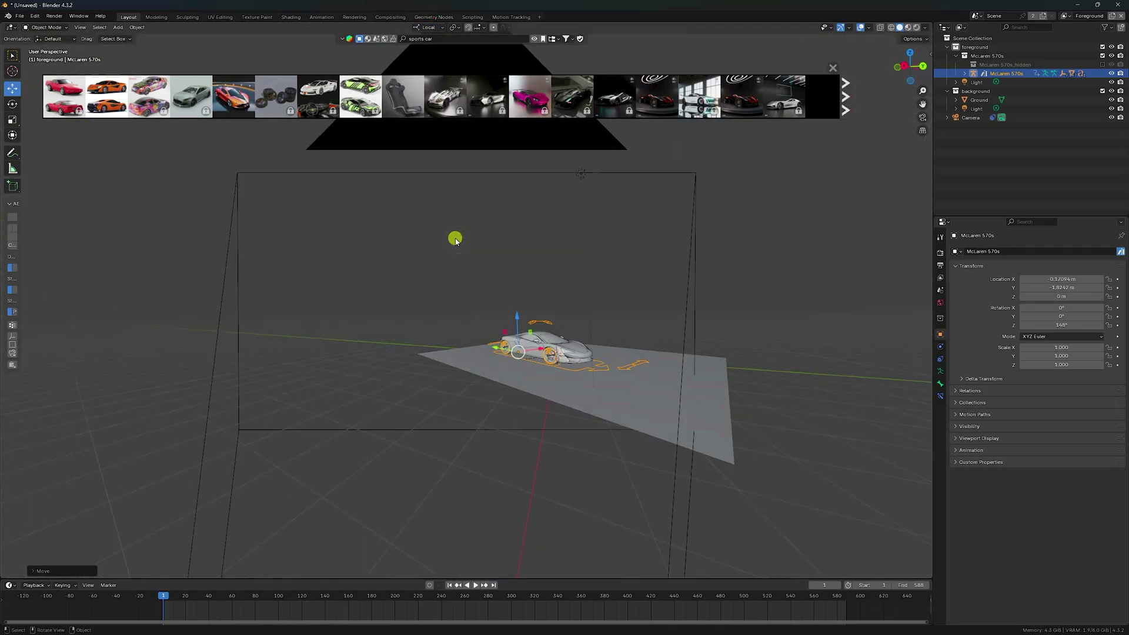
mouse_move(583, 389)
mouse_down()
mouse_move(567, 385)
mouse_move(583, 369)
mouse_up()
key(s)
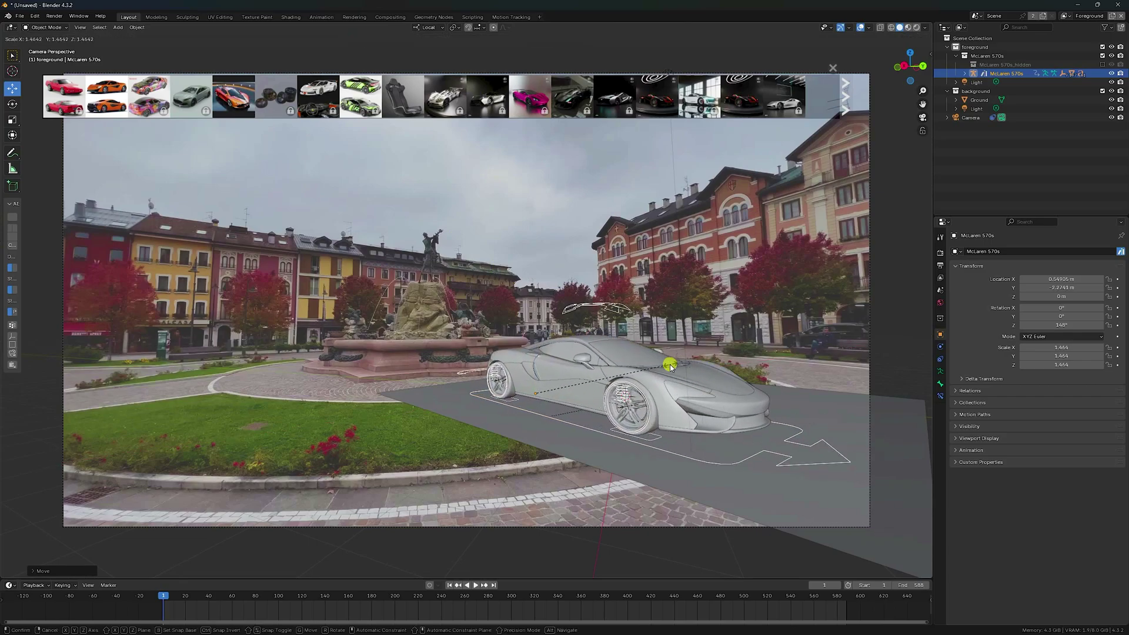
click(679, 370)
drag(556, 399, 511, 381)
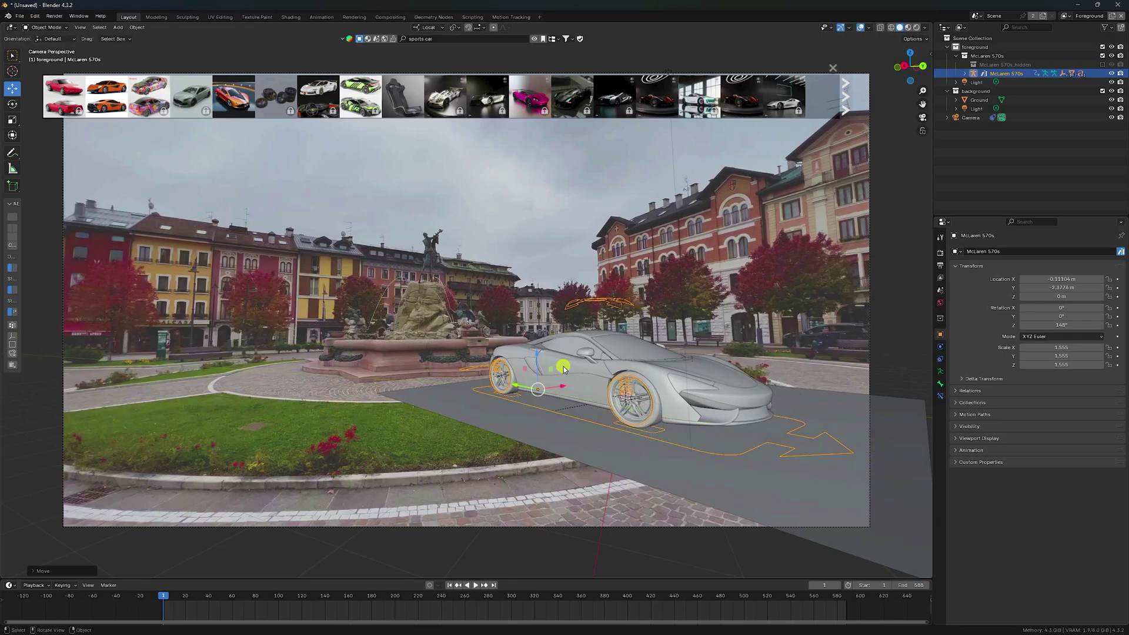
click(907, 28)
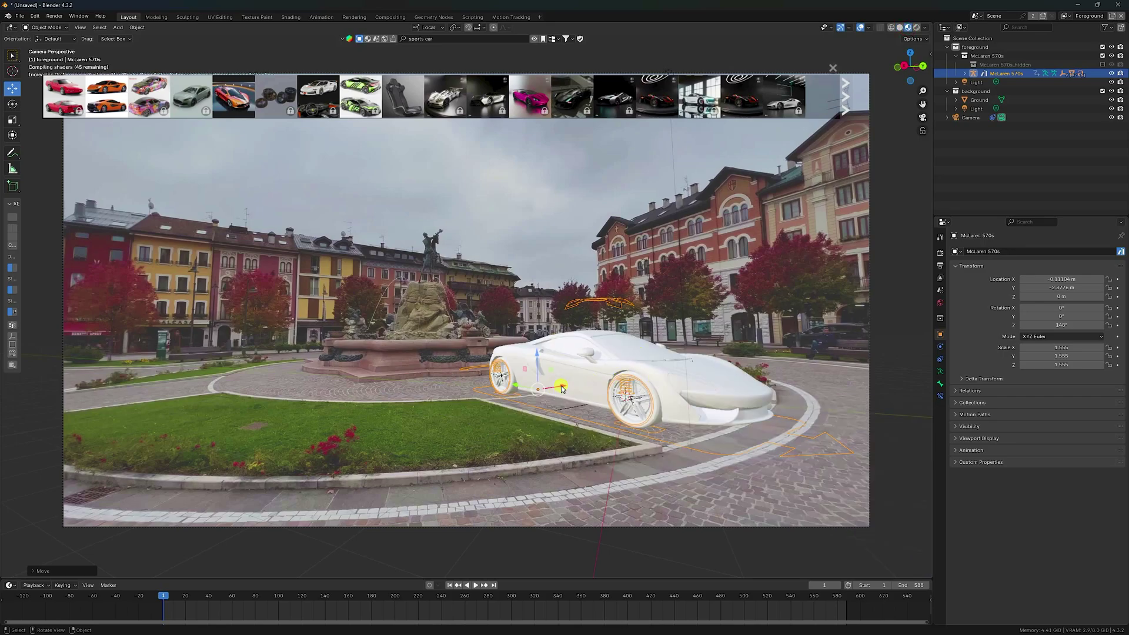
drag(563, 388, 528, 383)
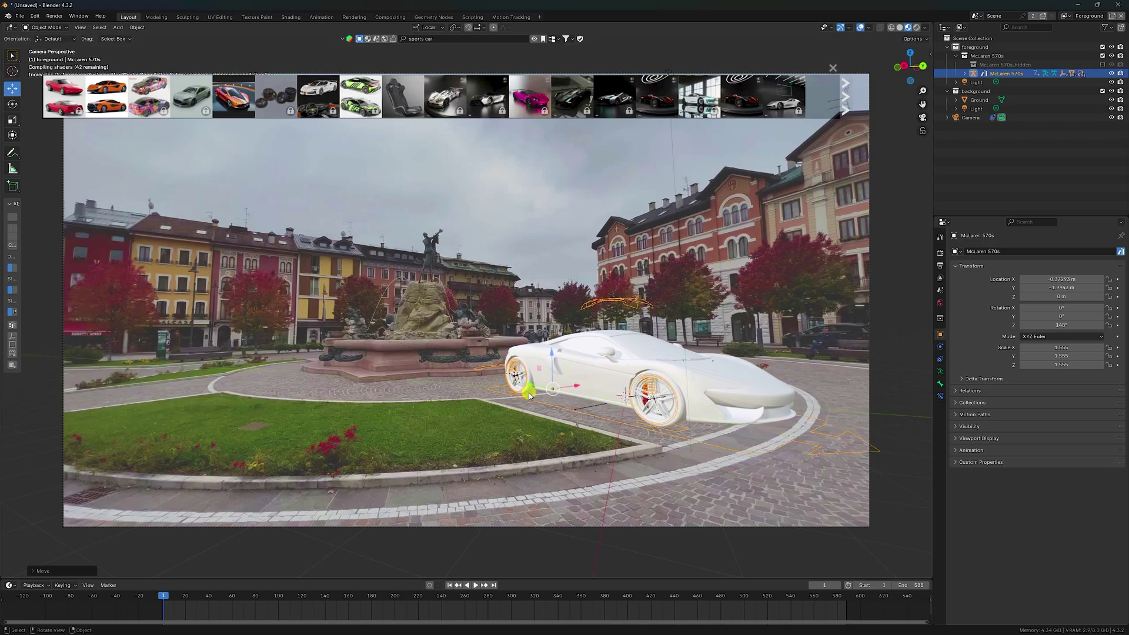
click(900, 28)
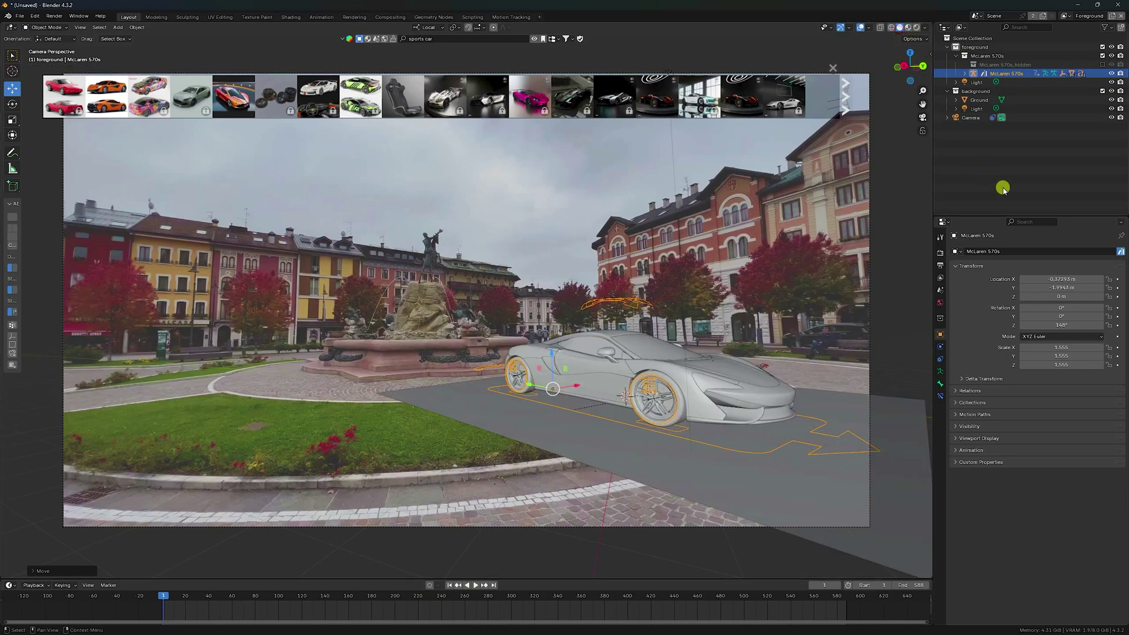
Switch the viewport solid shading to Random object colours
click(925, 28)
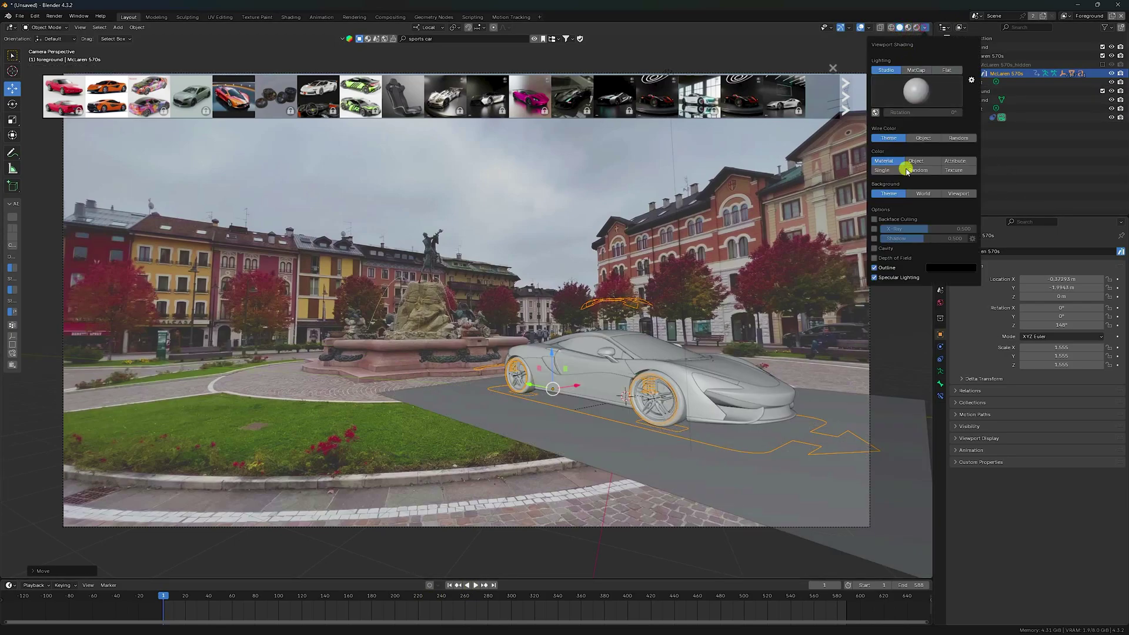
click(917, 170)
click(1036, 167)
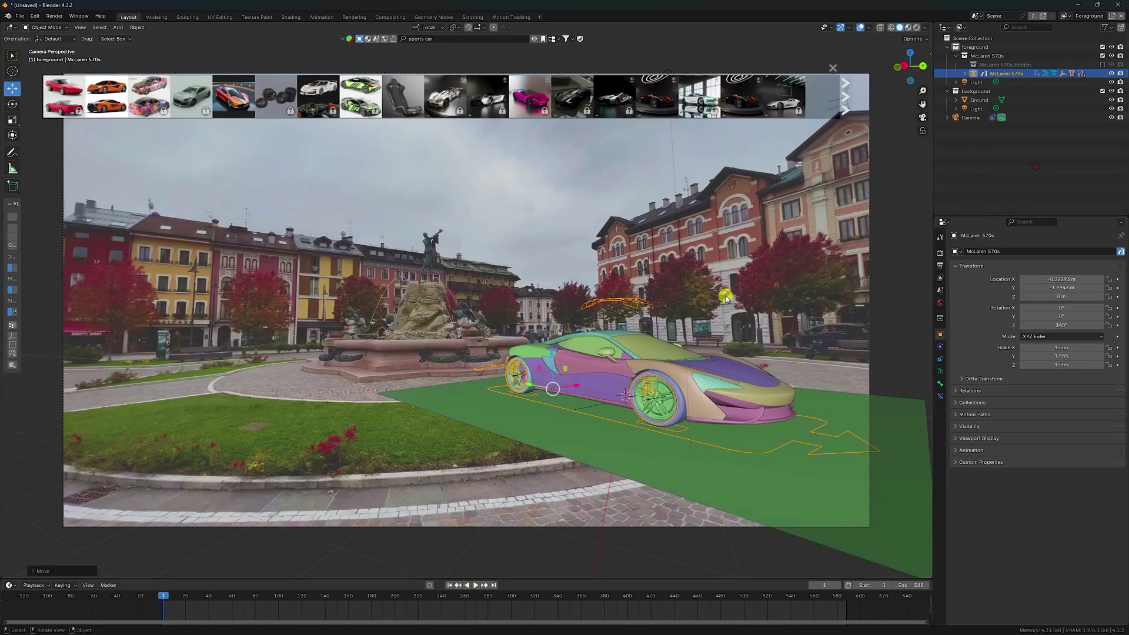
Play the shot to check the car, then return to frame 1
click(475, 585)
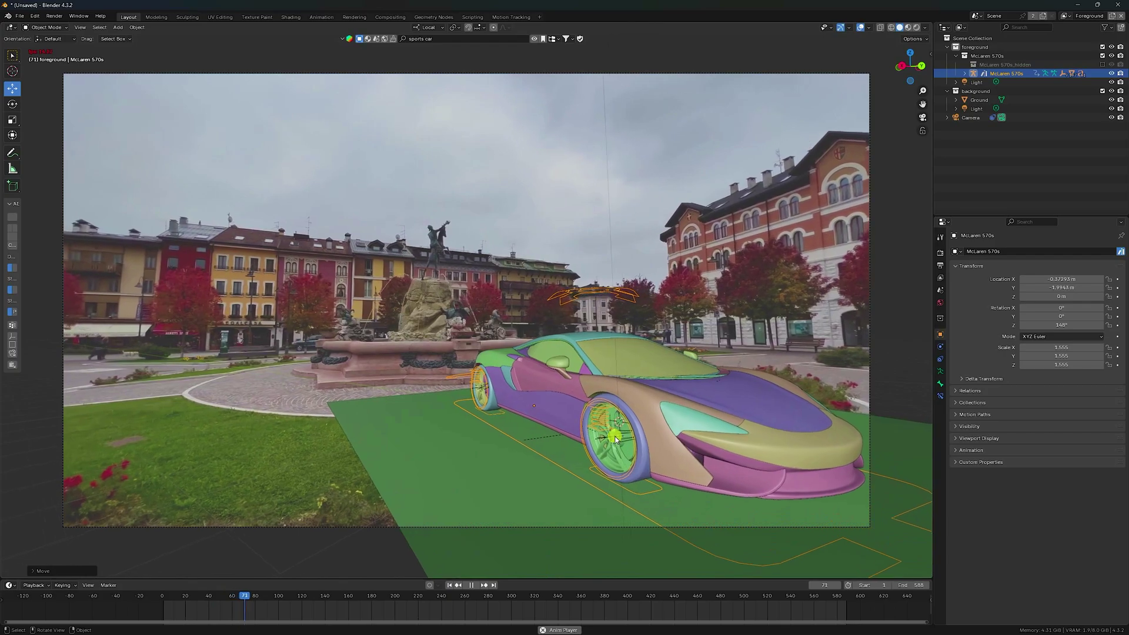
click(473, 585)
click(449, 585)
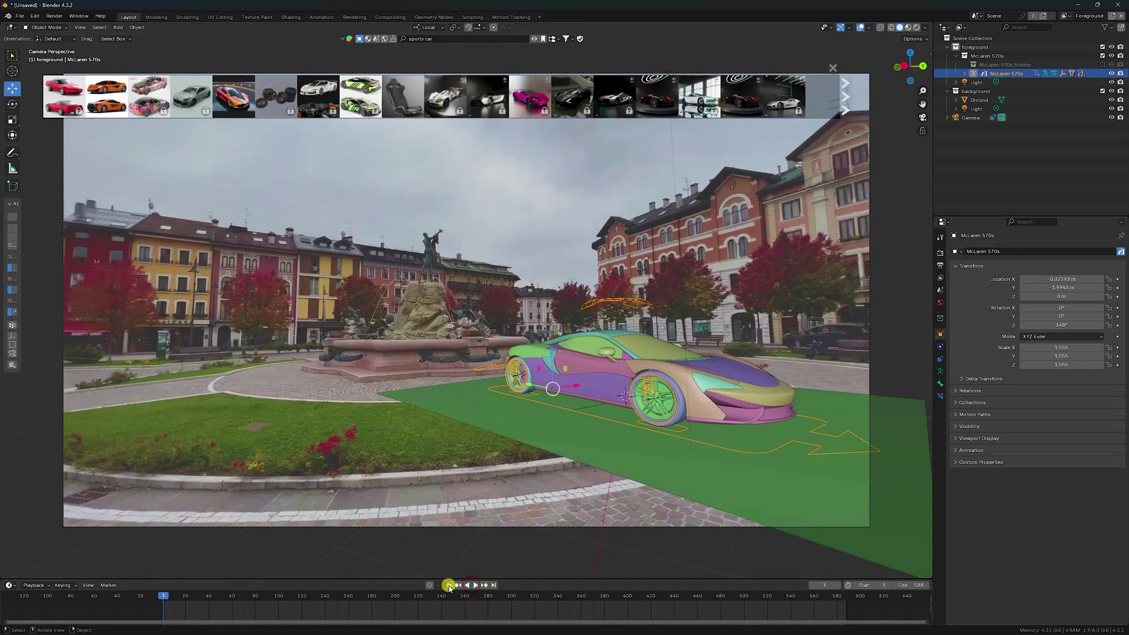
Set the World Color to an Environment Texture using canary_wharf_4k.exr from the Hdri folder
click(936, 304)
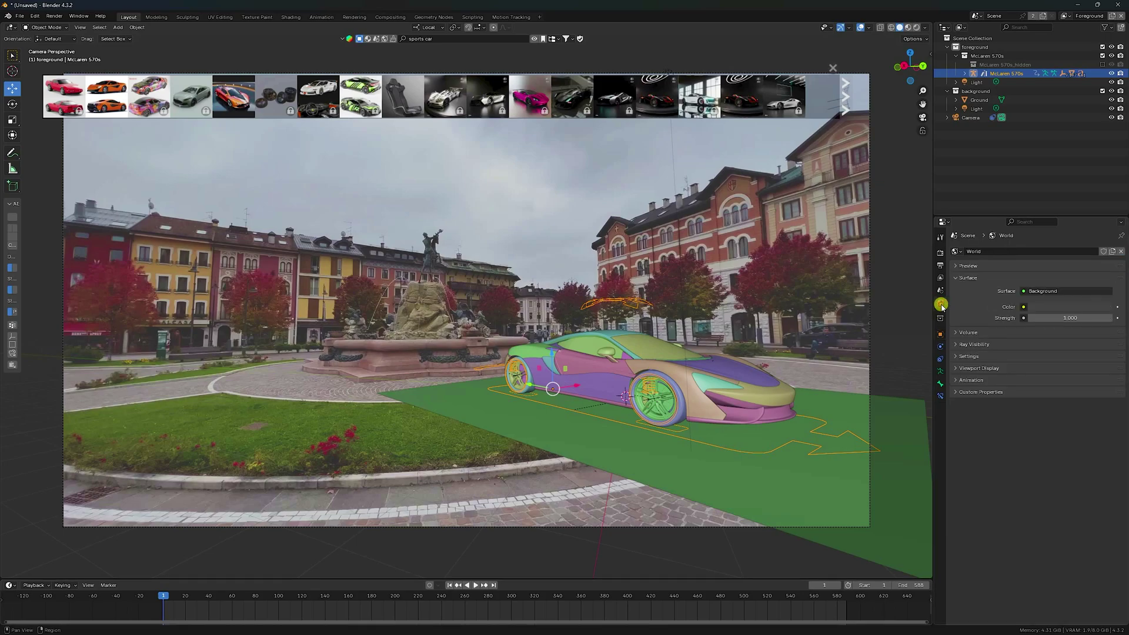
click(1024, 307)
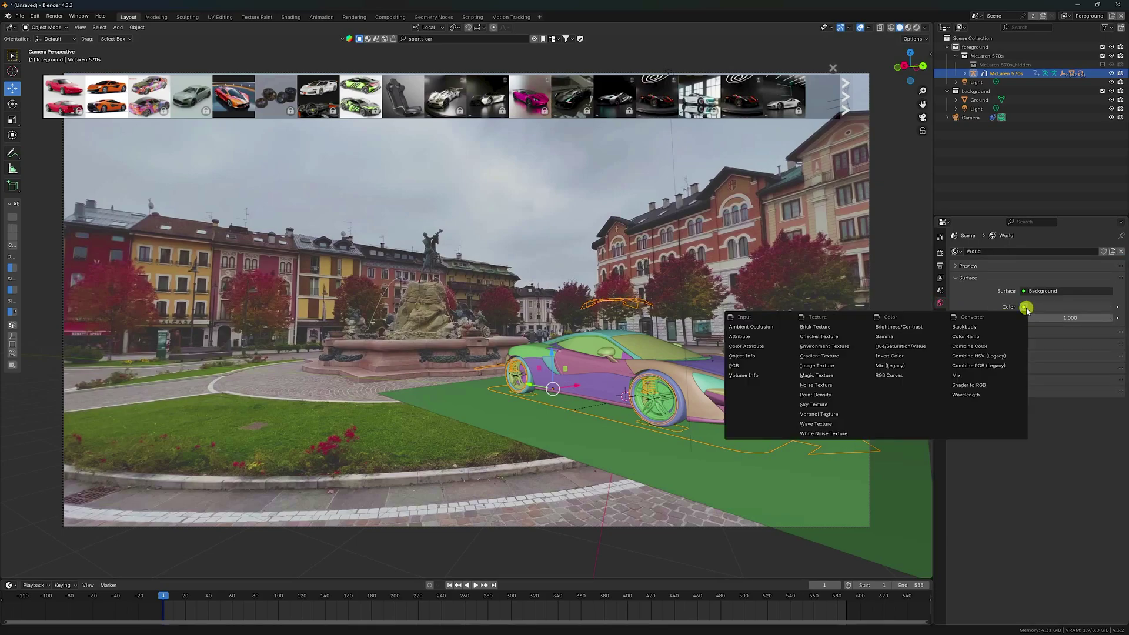
click(821, 348)
click(1077, 318)
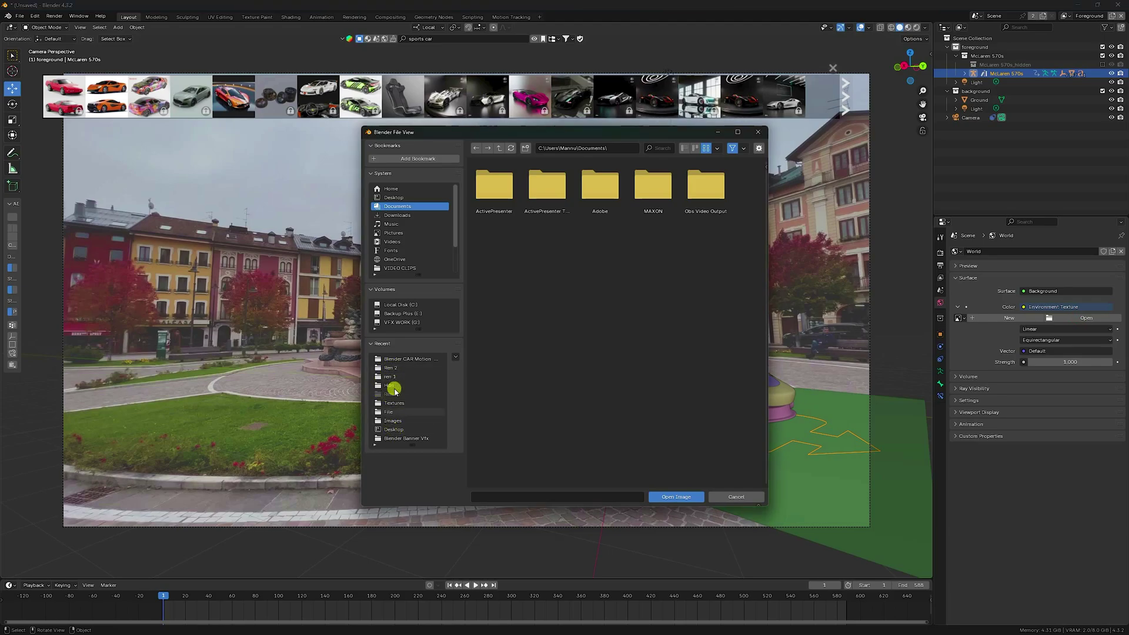
click(385, 386)
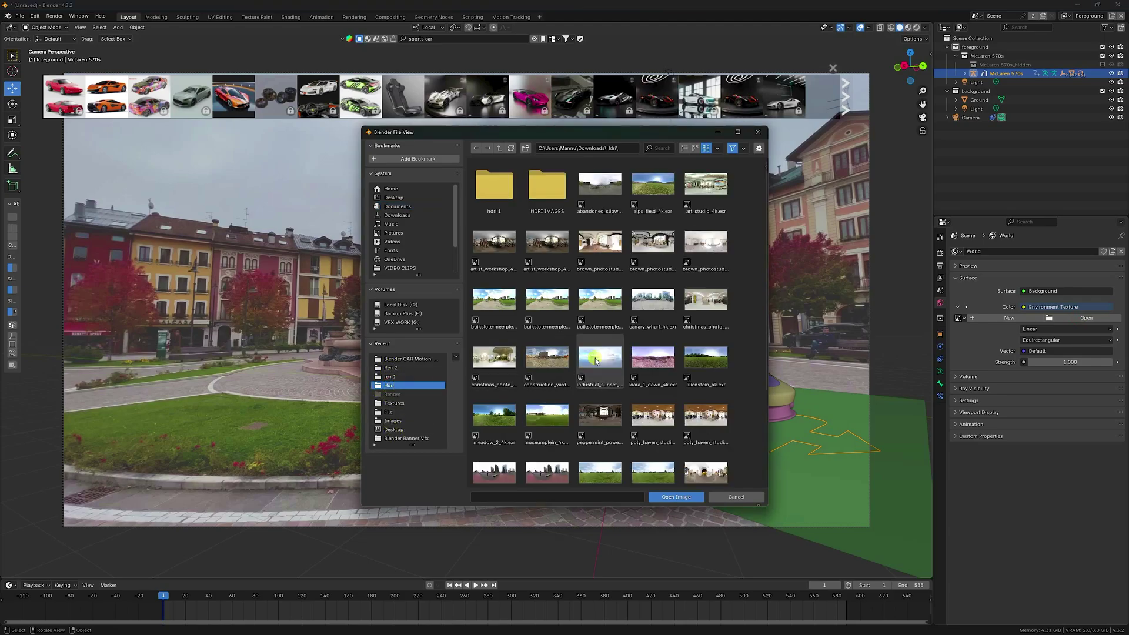
scroll(594, 362, down, 4)
scroll(593, 362, up, 3)
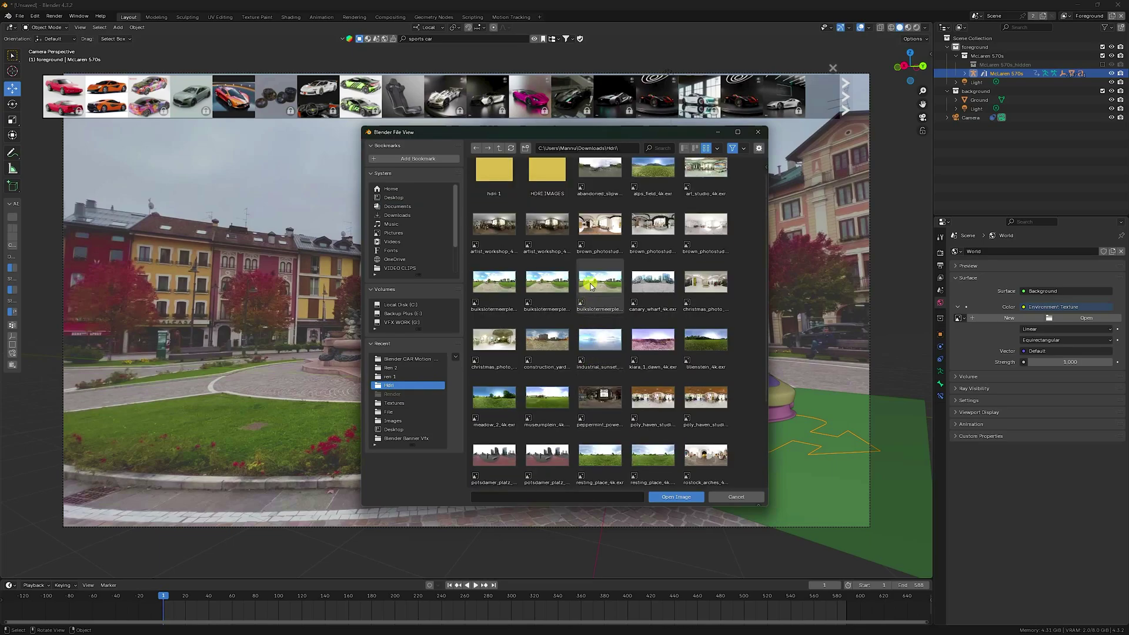
click(630, 306)
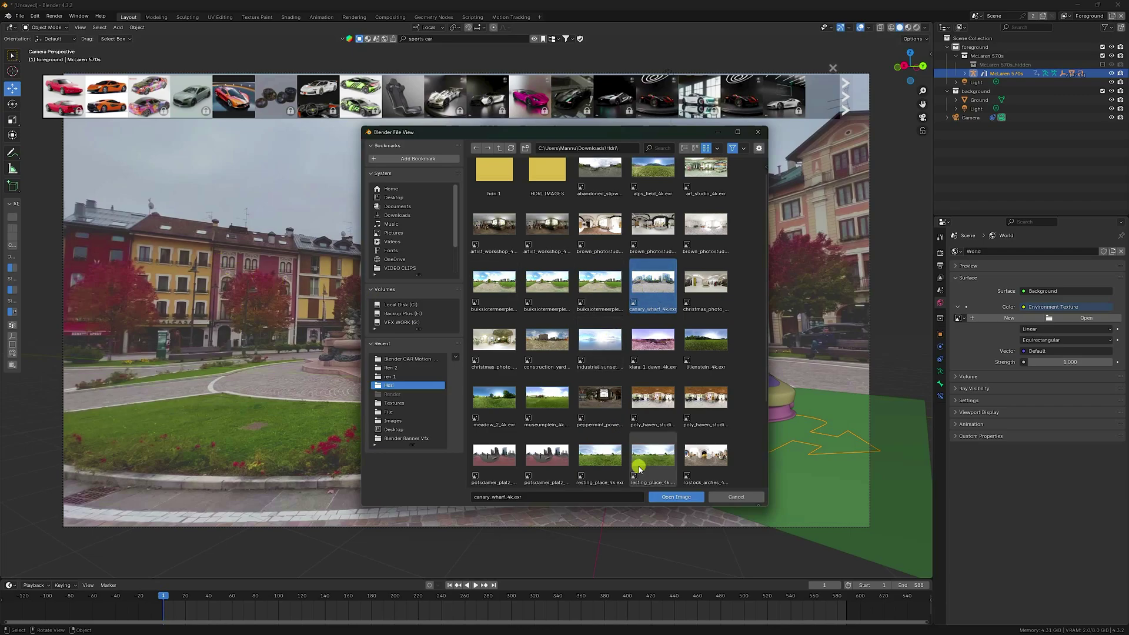
click(676, 497)
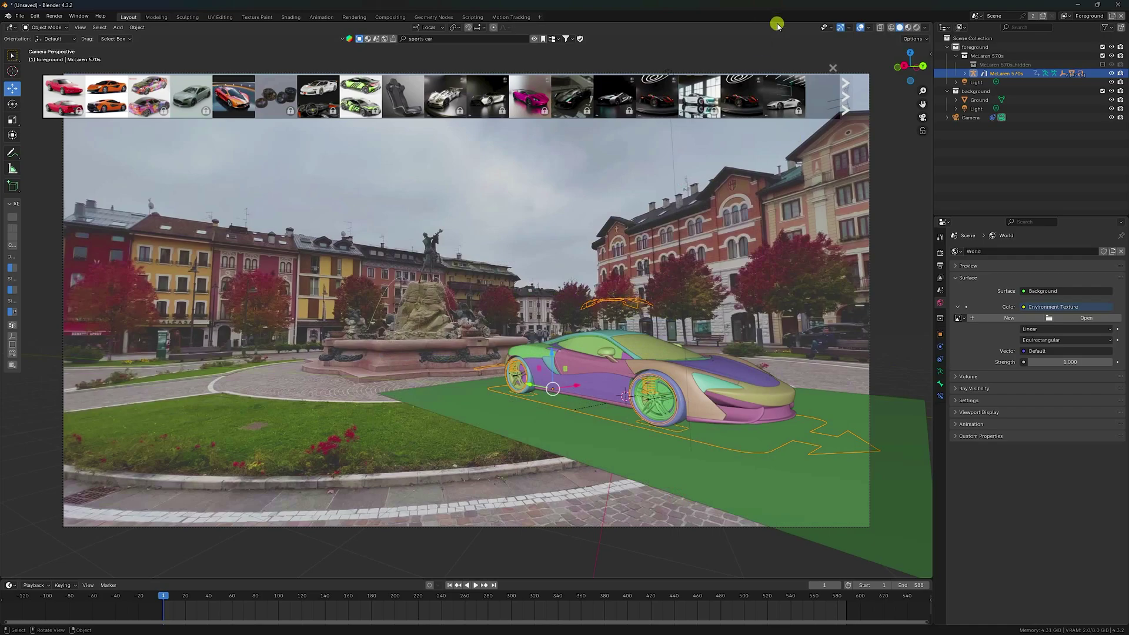
In Rendered shading, nudge the blue car slightly along the Y axis
click(918, 28)
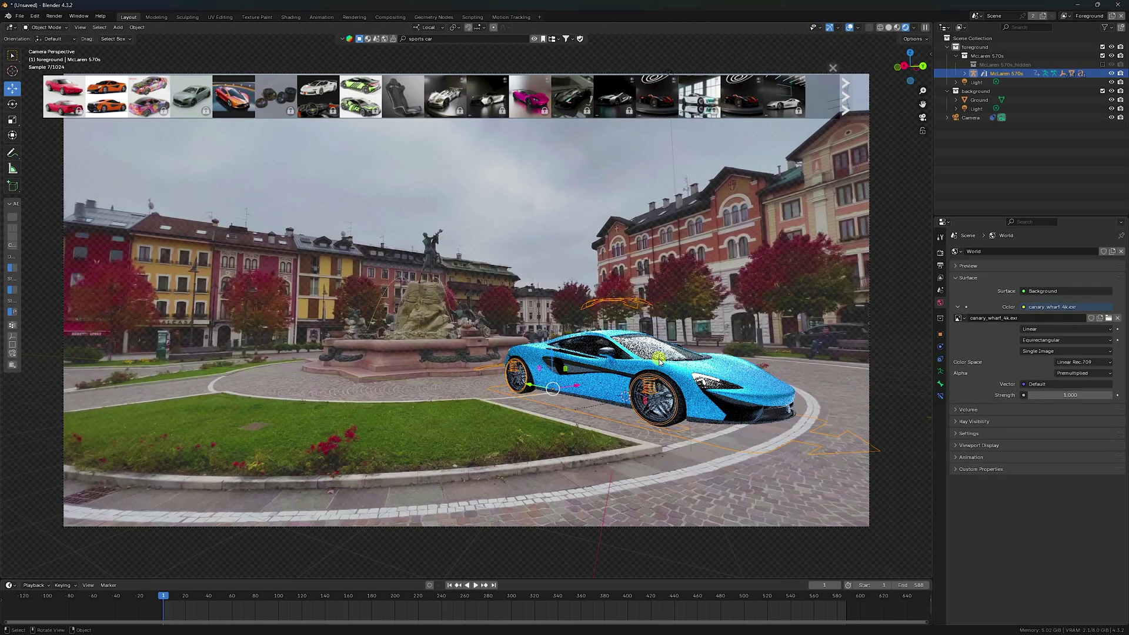
scroll(661, 362, up, 2)
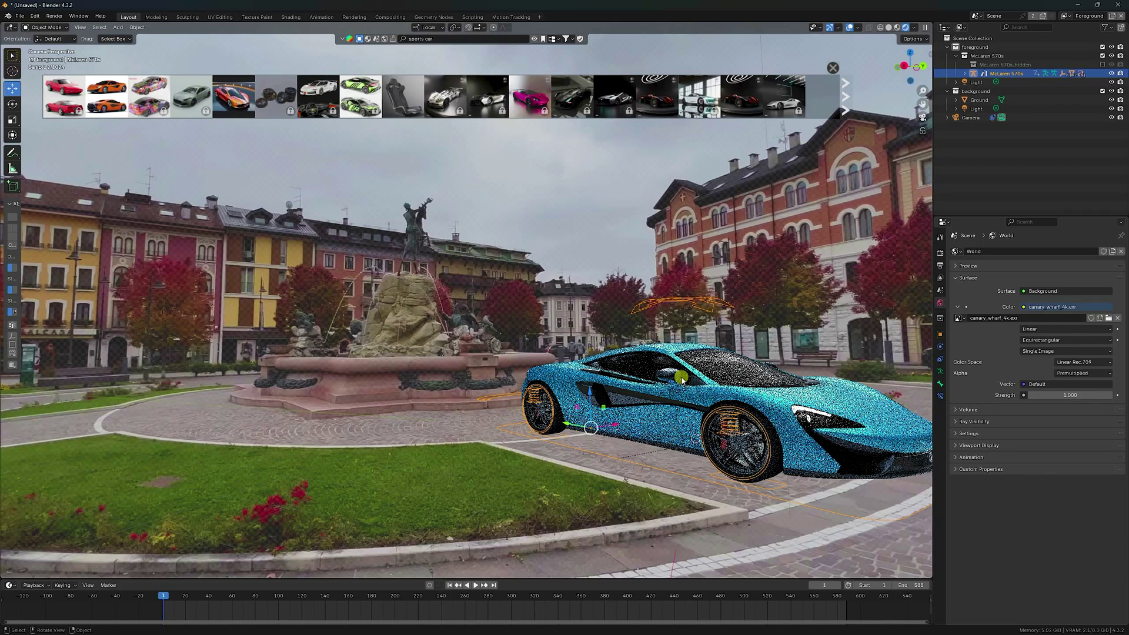
middle_drag(682, 380, 553, 380)
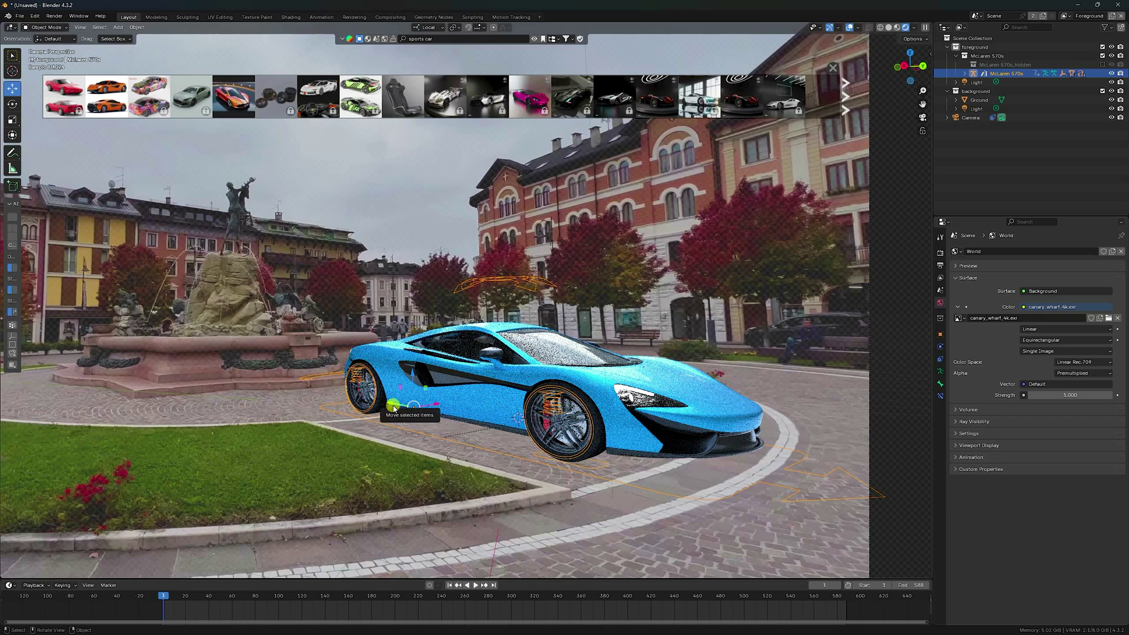
drag(399, 411, 396, 406)
In Material Preview, scale the McLaren 570s up slightly
click(897, 28)
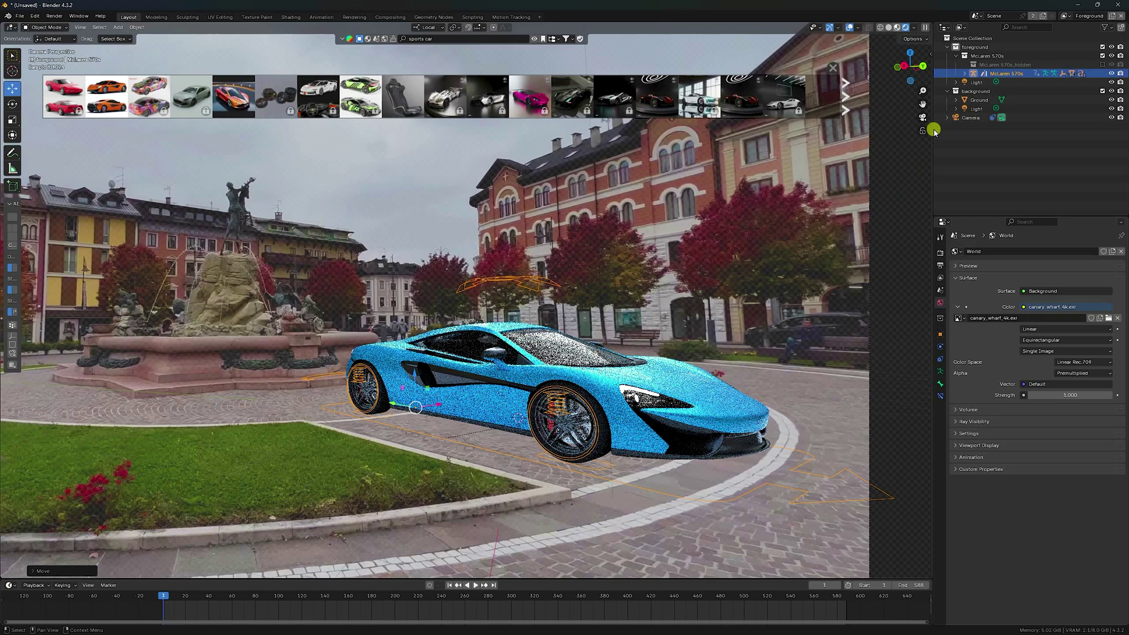
click(1006, 75)
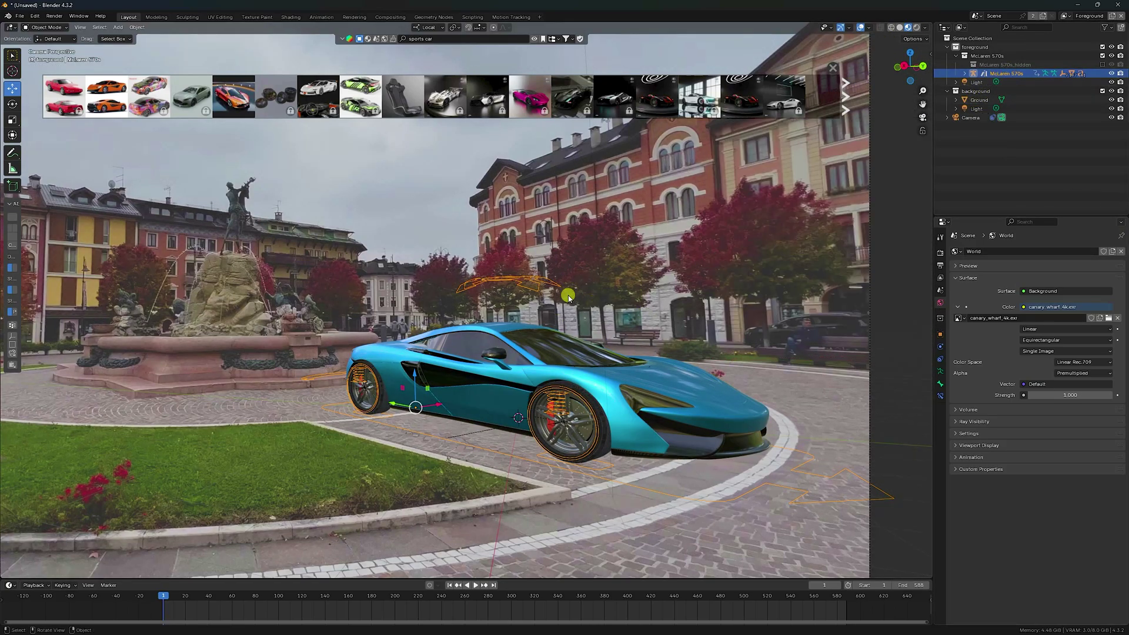
key(s)
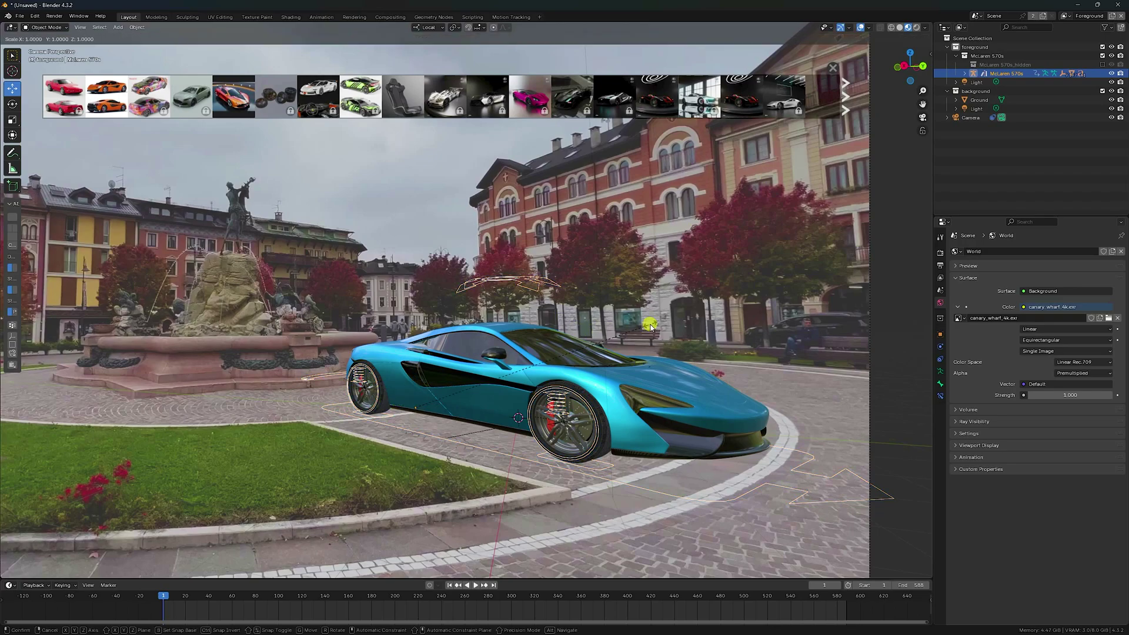
click(654, 324)
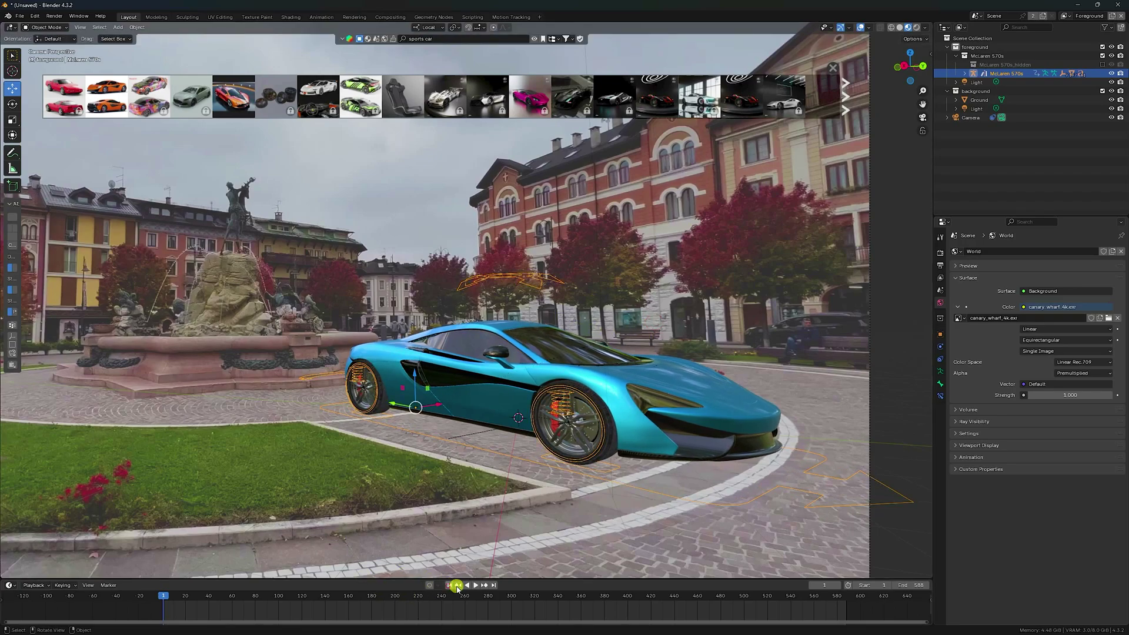
Play the animation to check the car, then scrub back to an earlier frame
click(476, 585)
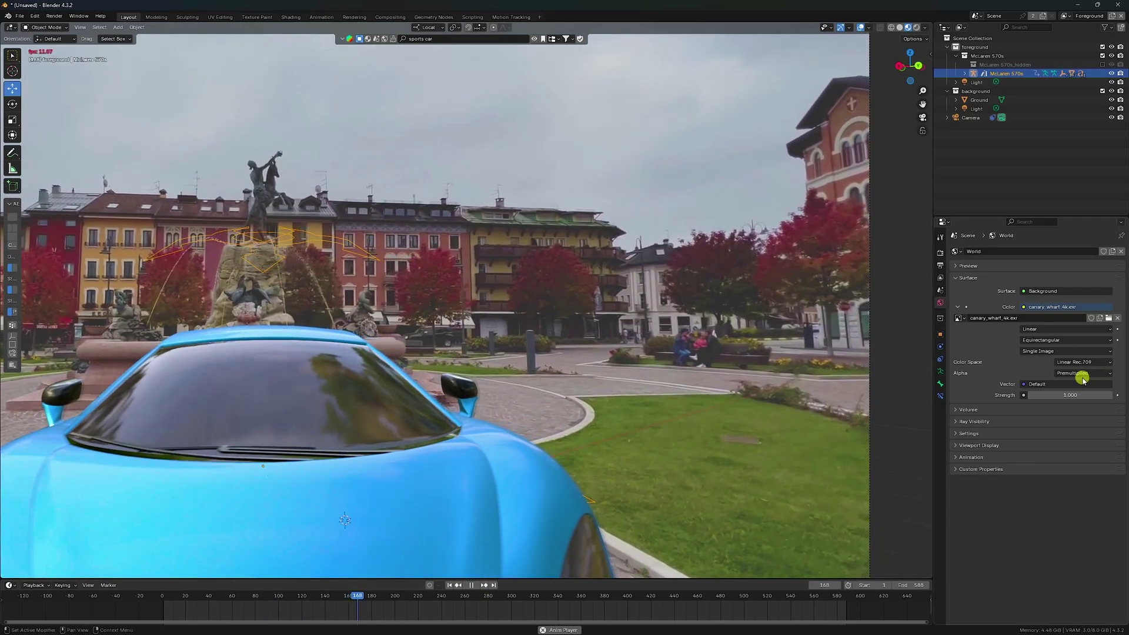
click(471, 585)
drag(378, 597, 194, 598)
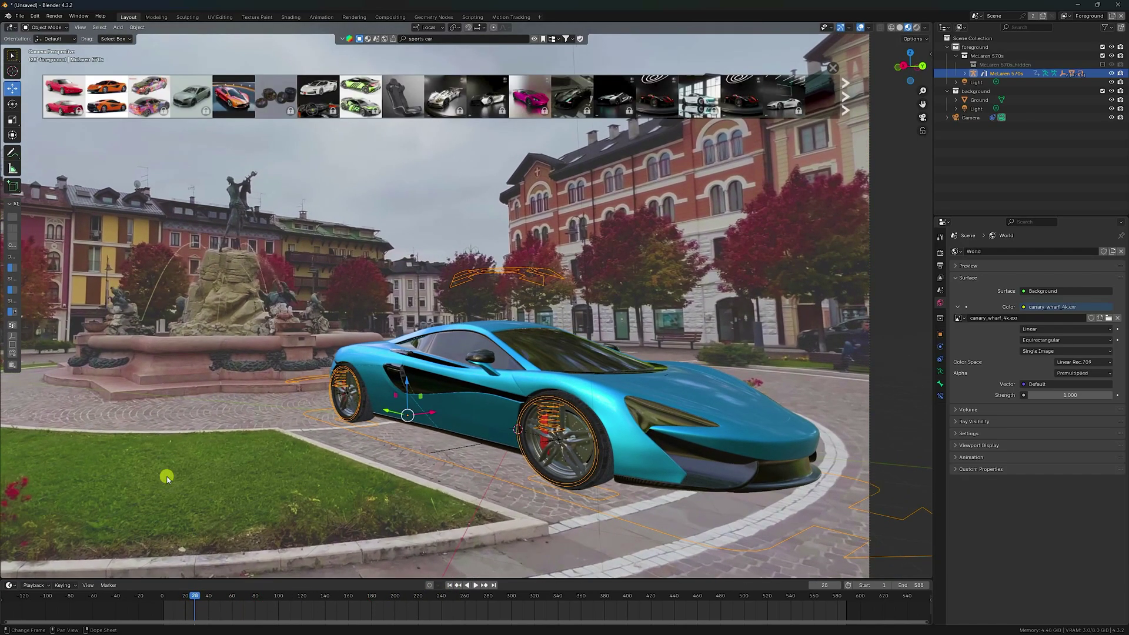
click(54, 15)
click(59, 27)
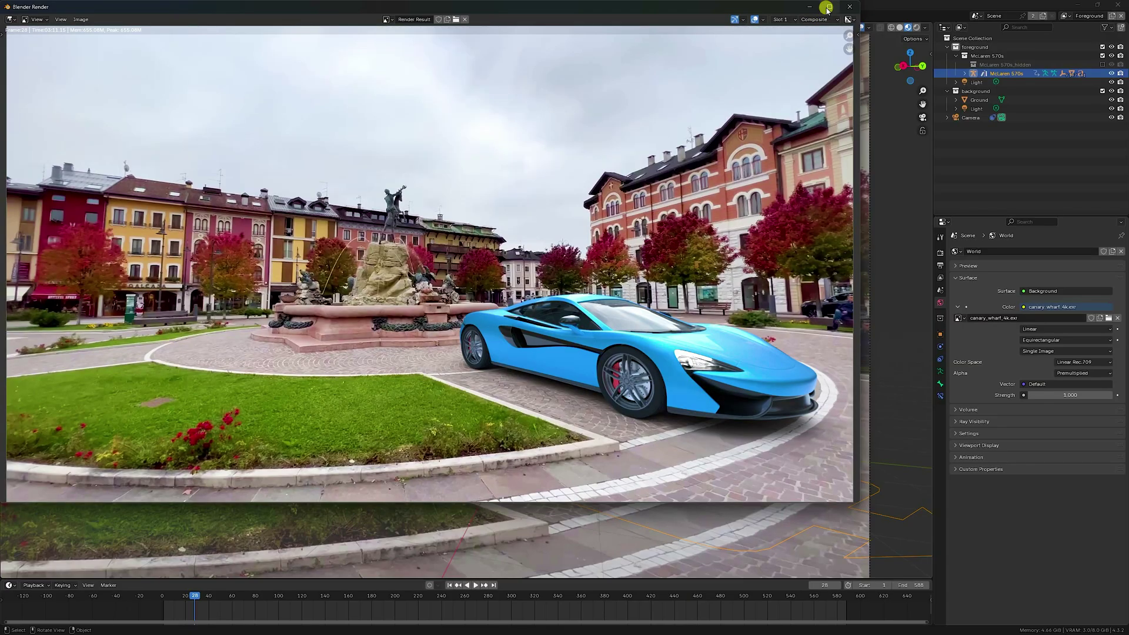
click(828, 7)
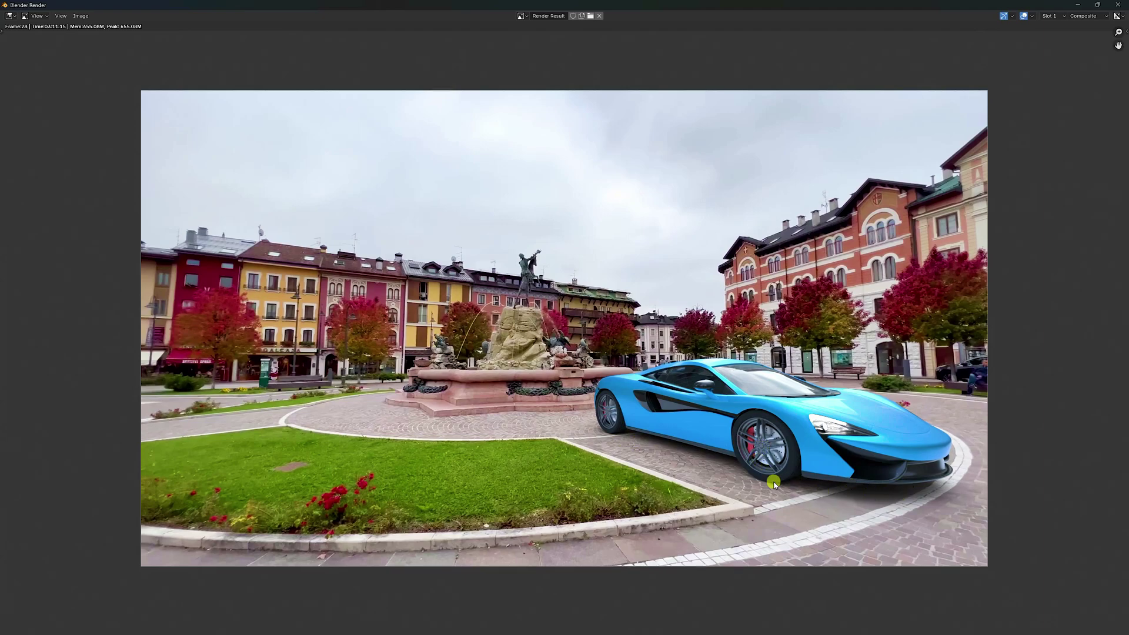
click(1118, 5)
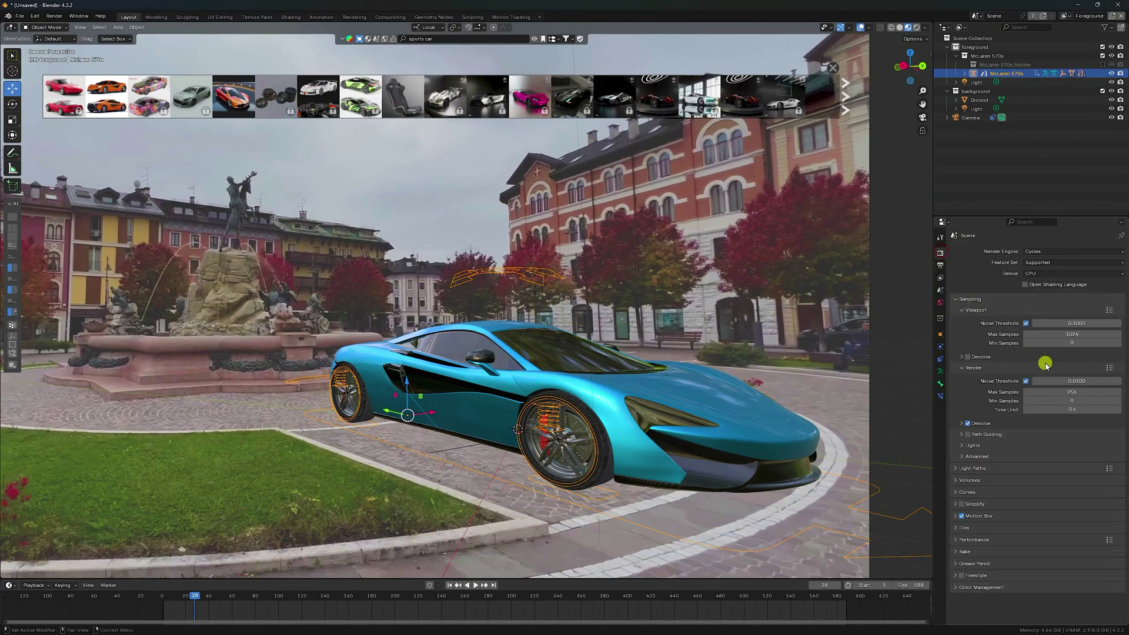
Create a 'New Ren' folder on the Desktop and accept it as the render output path
click(940, 265)
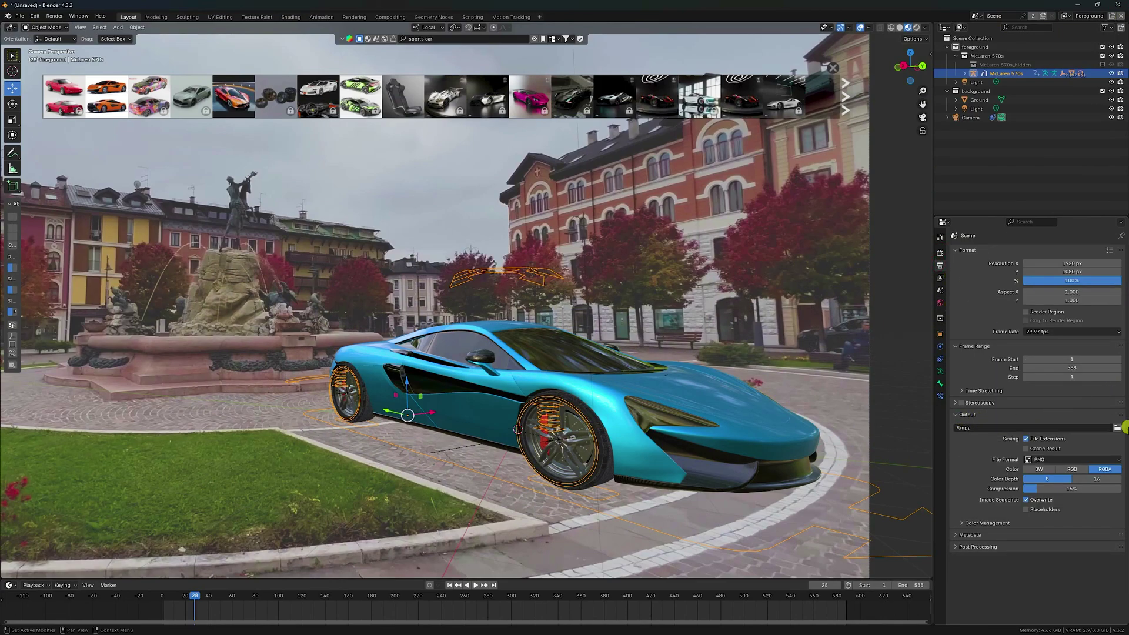
click(1117, 428)
click(399, 198)
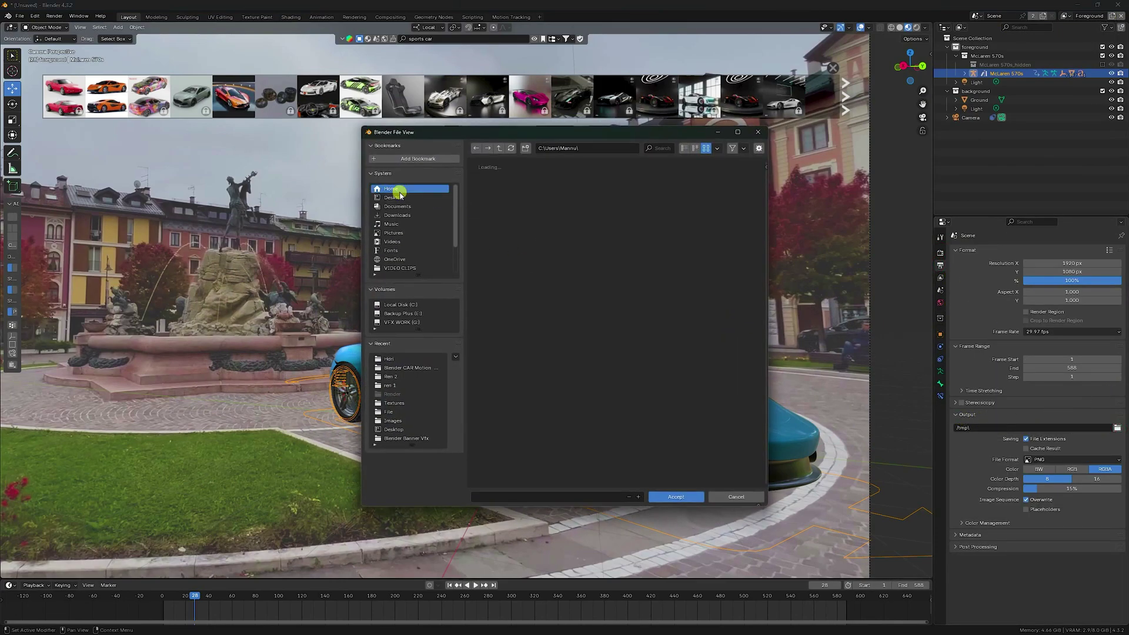
right_click(598, 320)
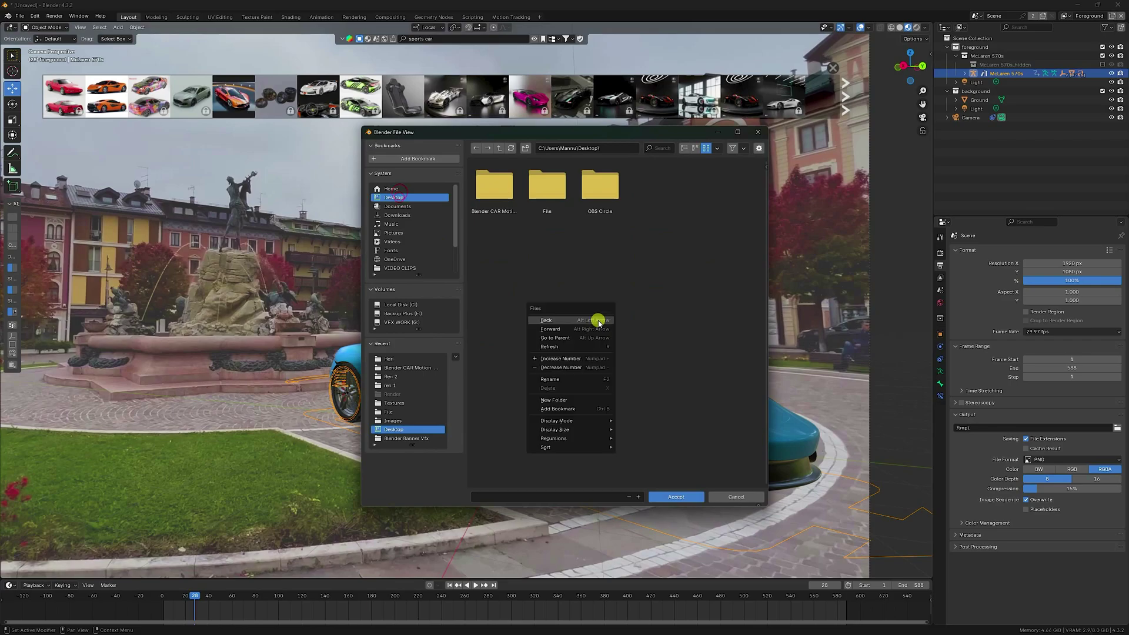
click(556, 400)
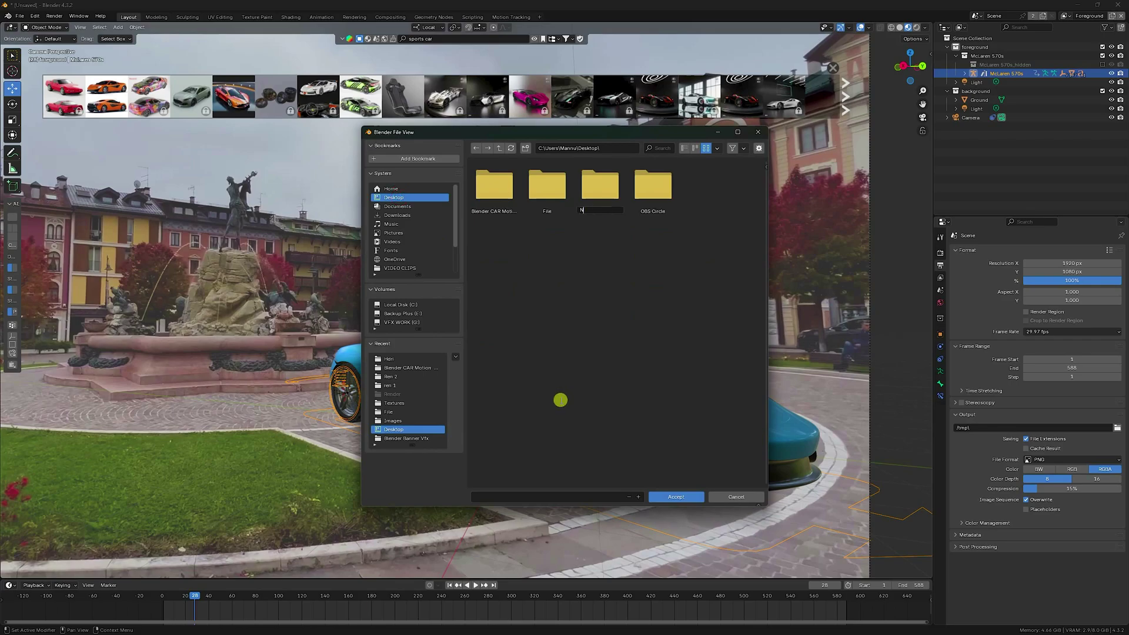
text(New Ren)
key(Return)
key(Return)
click(563, 495)
click(671, 496)
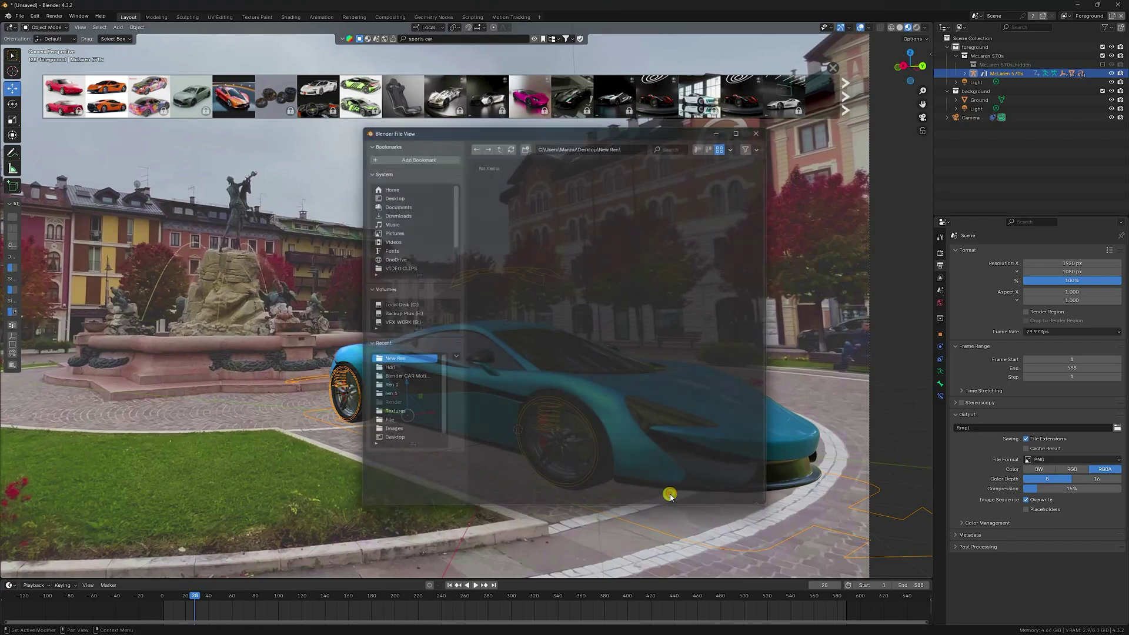
Set the camera's background image opacity to 1.000
click(969, 117)
click(940, 372)
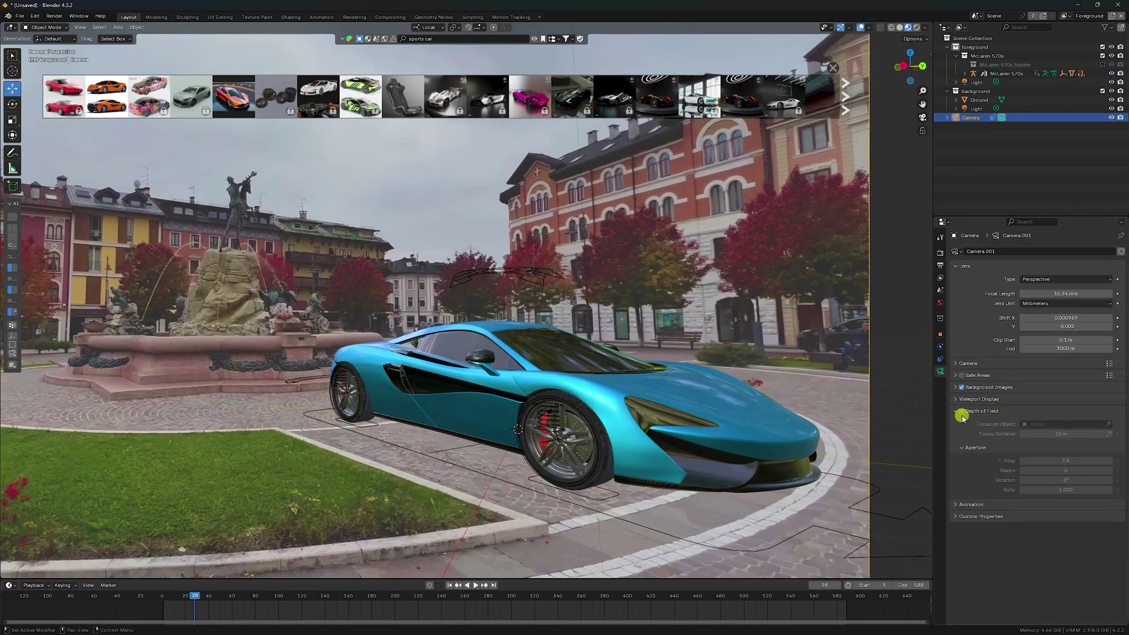
click(955, 387)
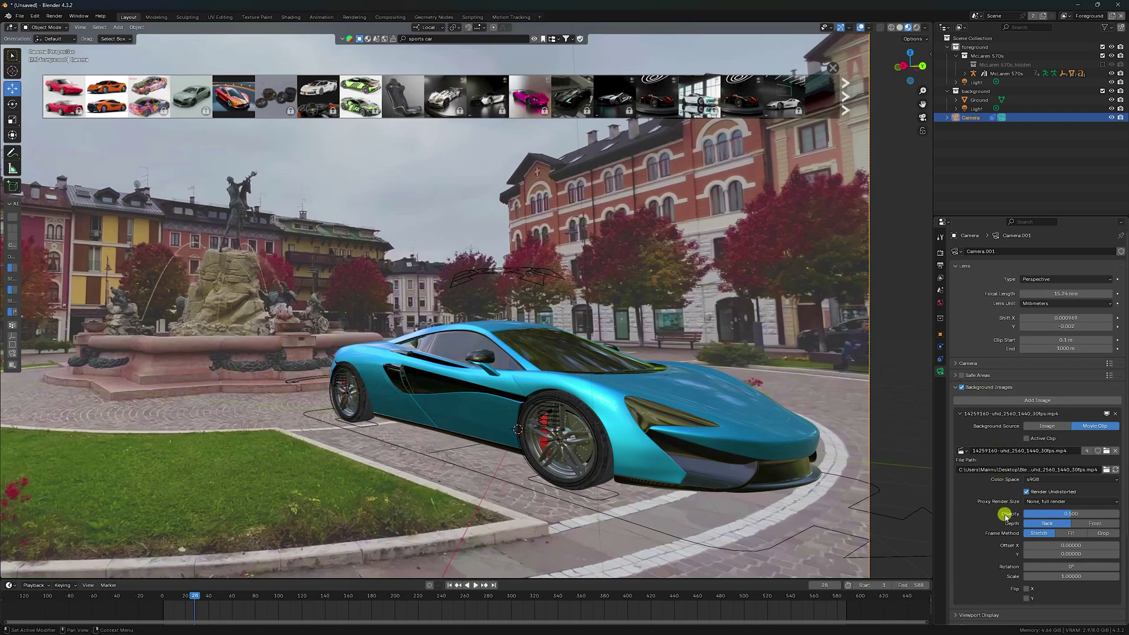
drag(1070, 514, 1119, 514)
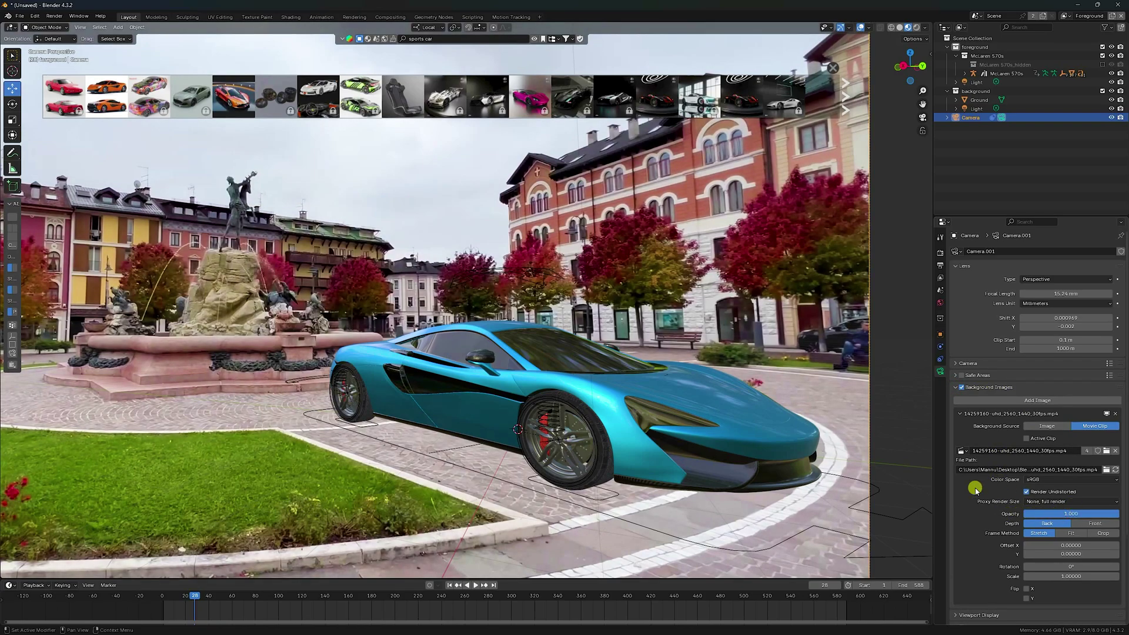
Hide the asset shelf and play the shot to check the car against the footage
click(831, 63)
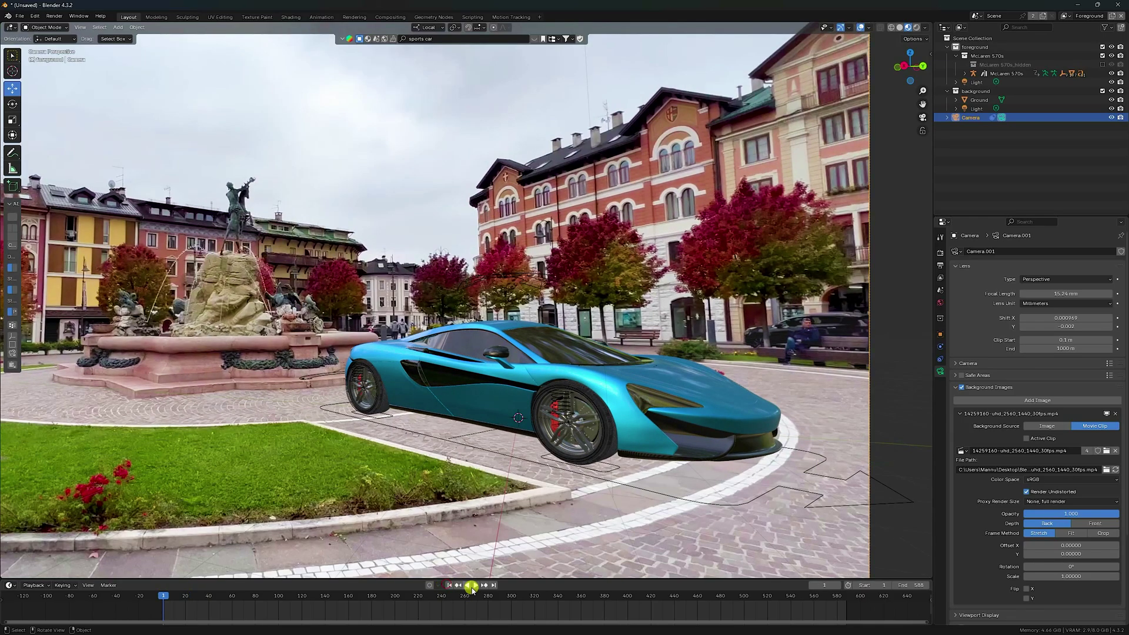
click(475, 585)
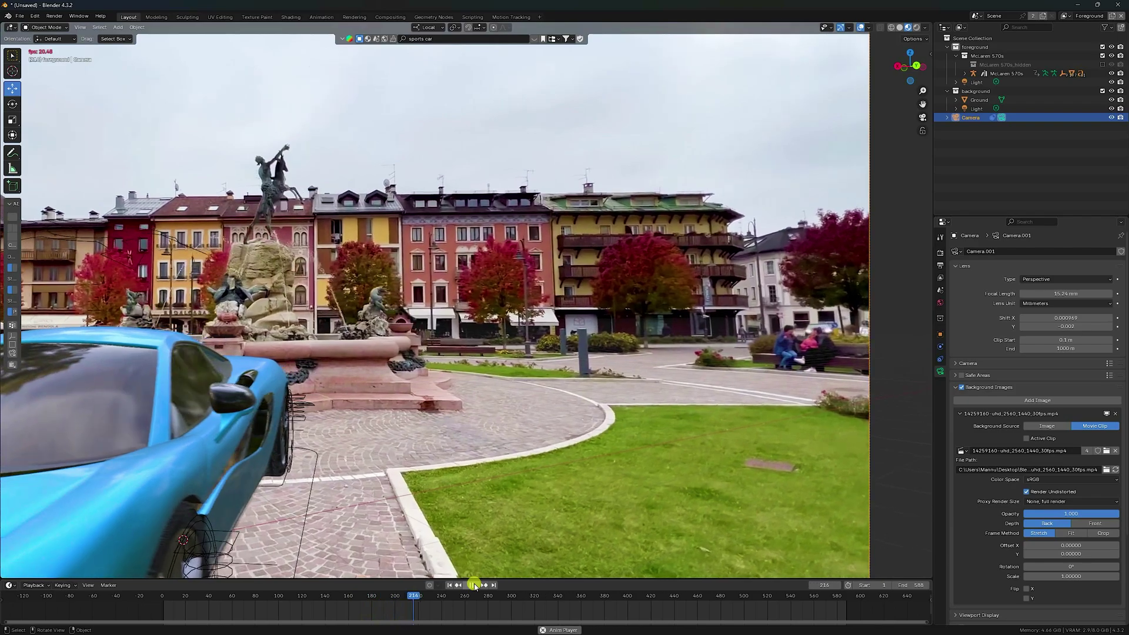
click(469, 583)
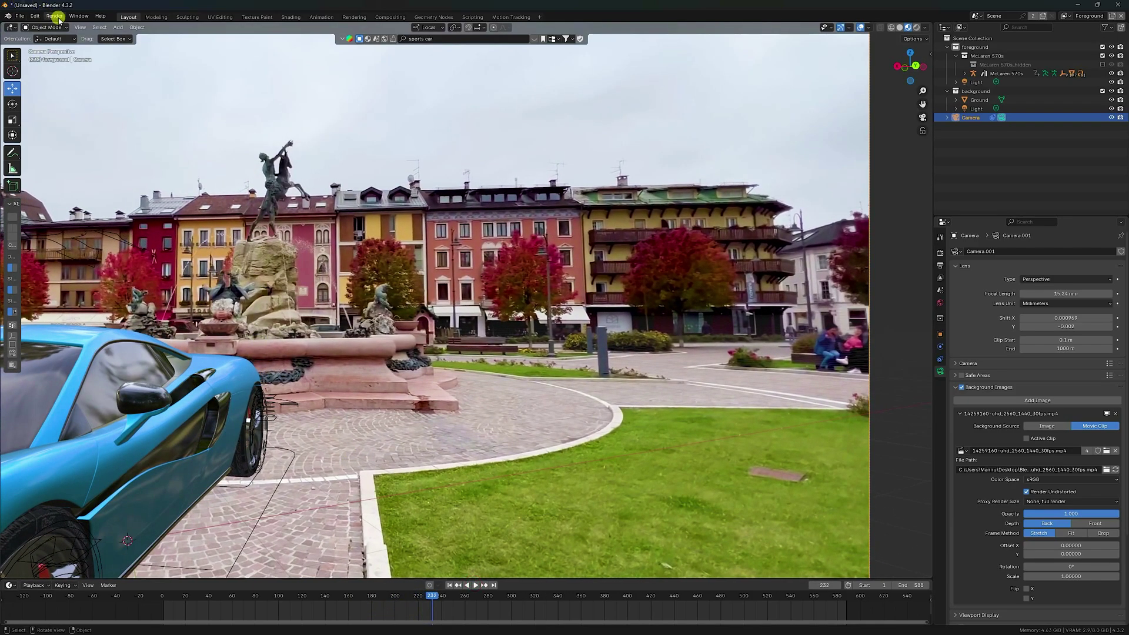